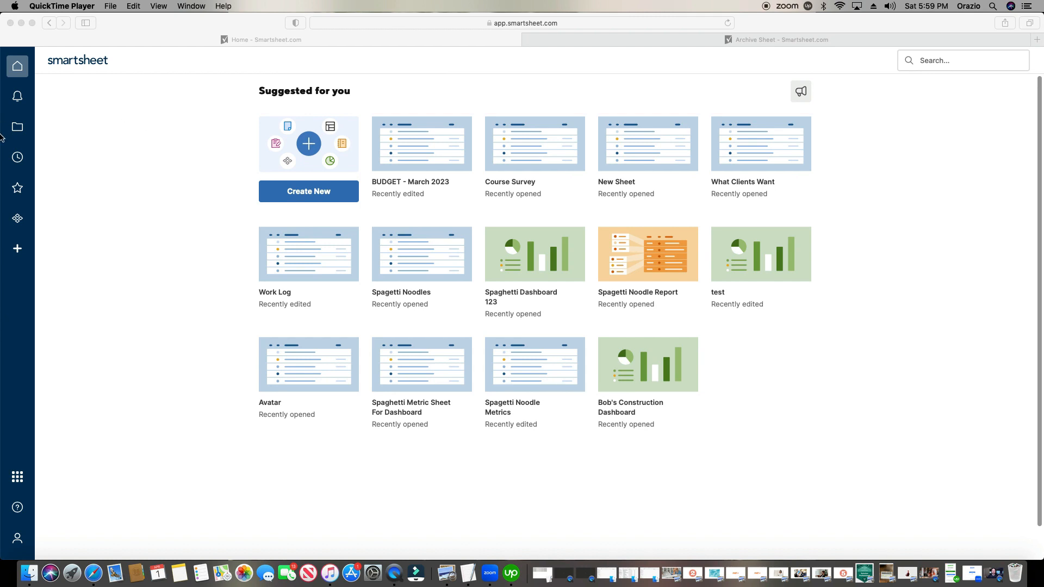
Open the Spagetti Noodles sheet from the recently opened items
click(17, 159)
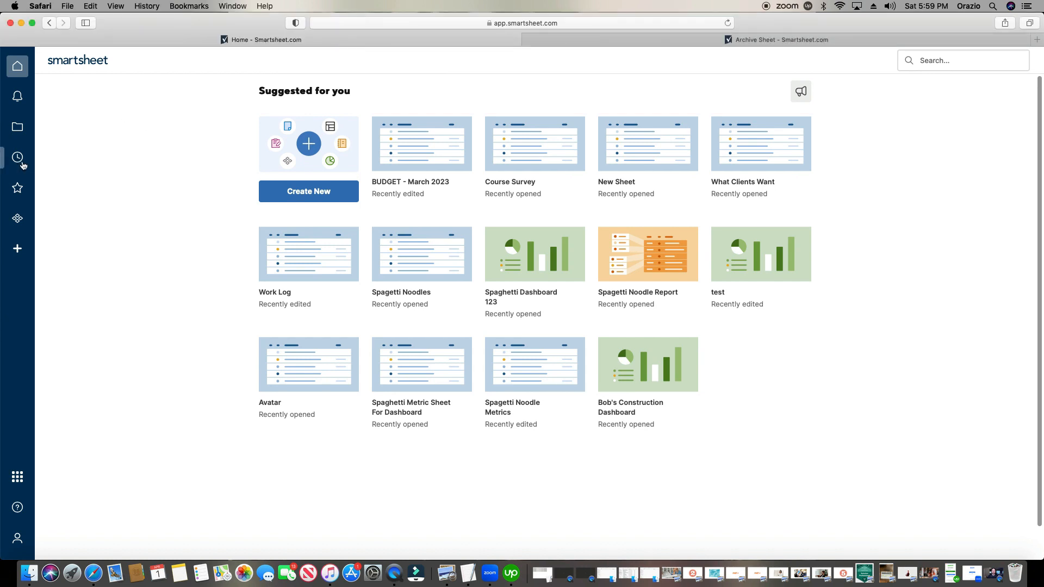
click(21, 160)
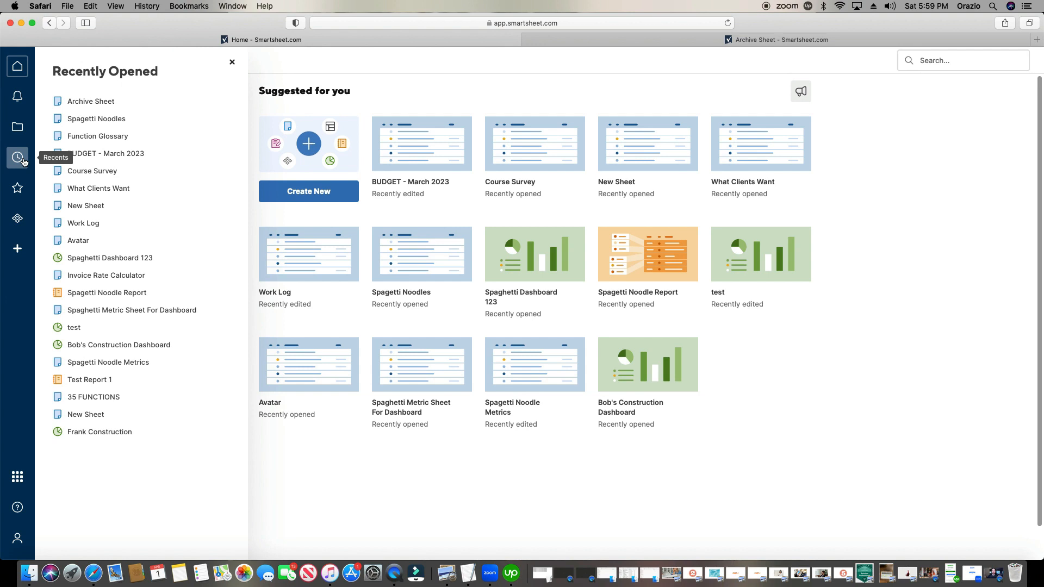
click(96, 121)
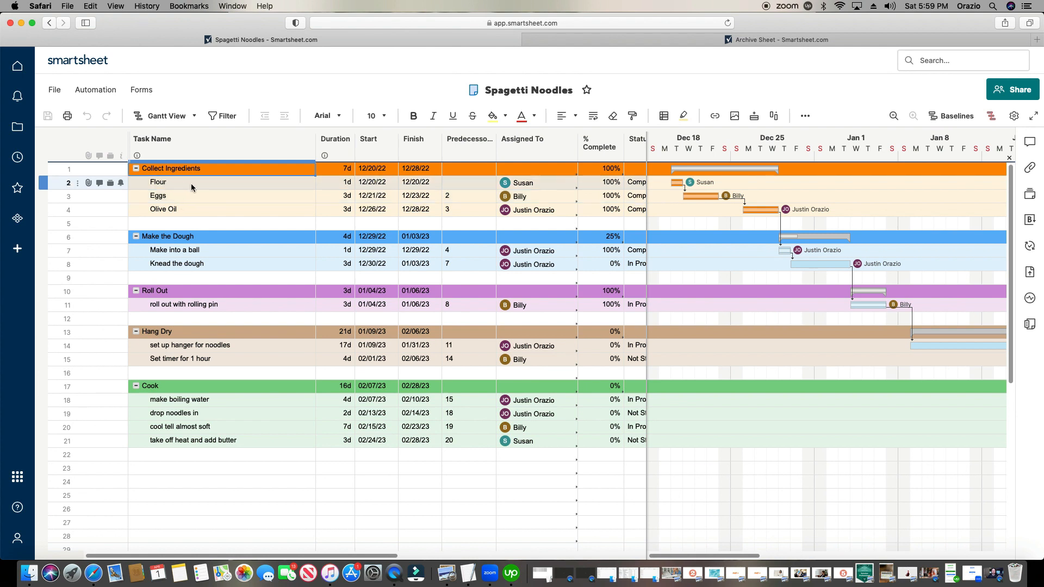
click(41, 182)
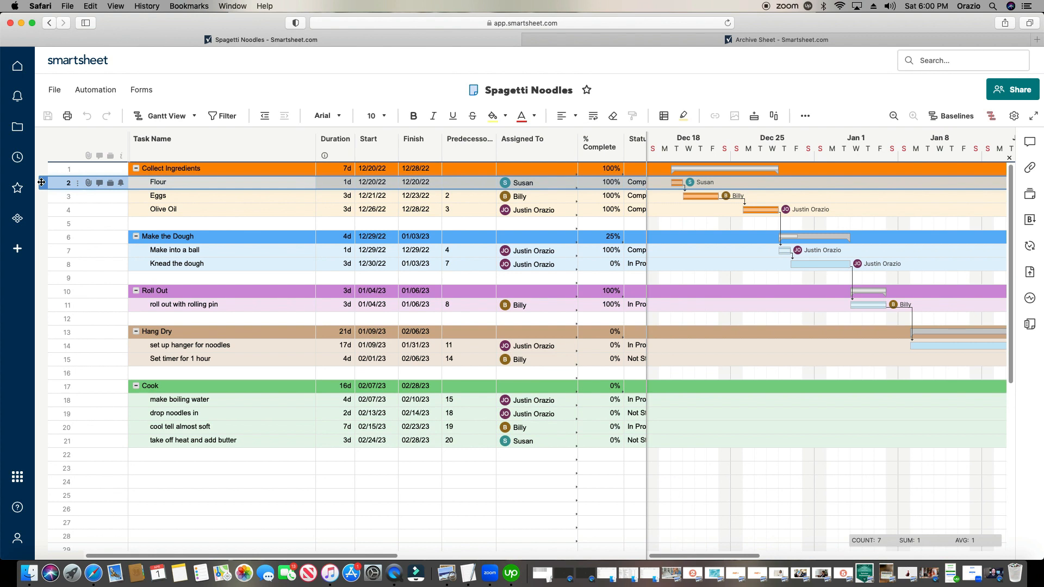
click(231, 201)
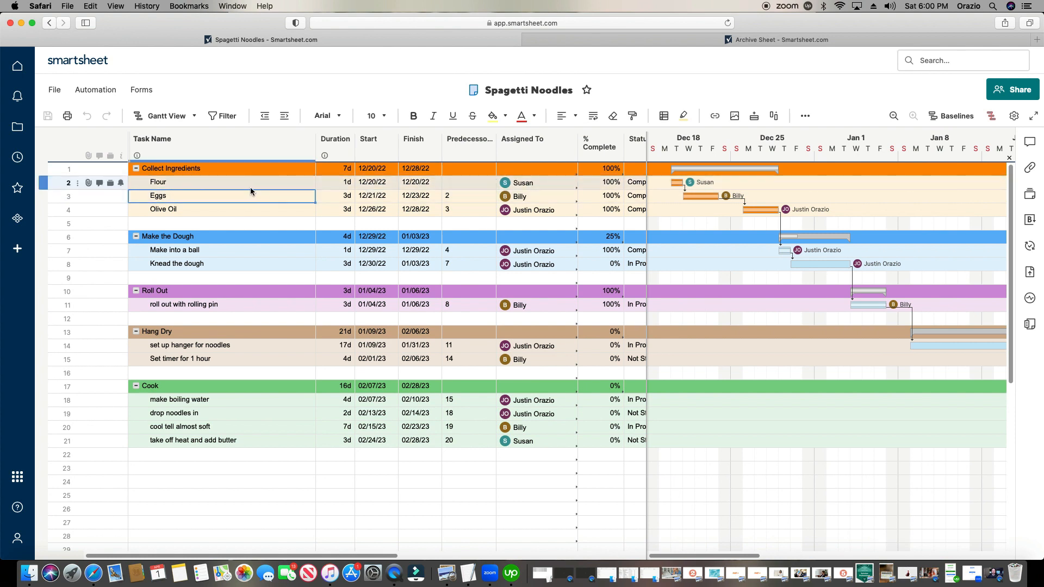
Insert a checkbox column named Archive to the left of the Task Name column and save the sheet
right_click(211, 145)
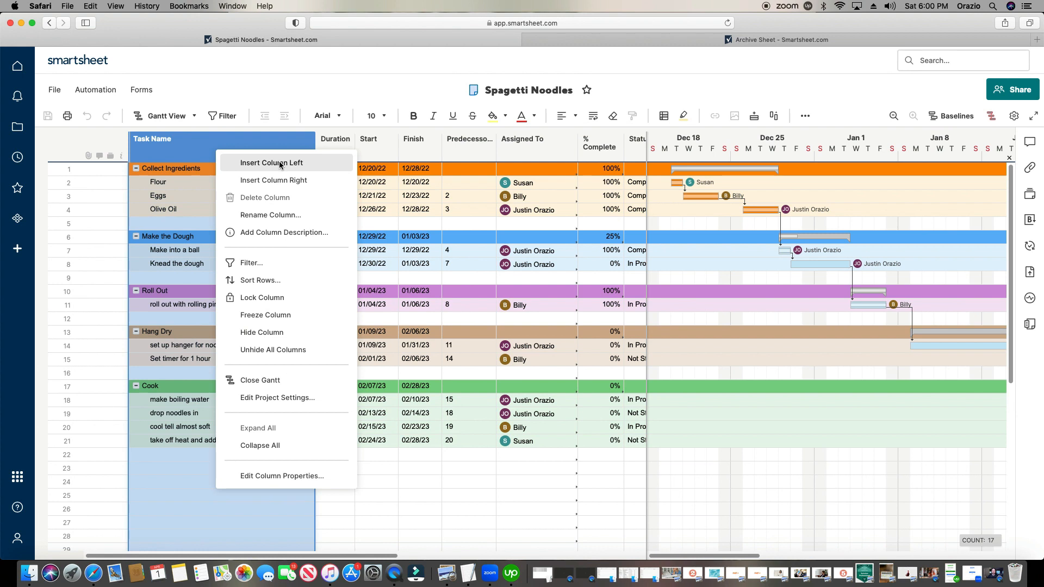
click(318, 162)
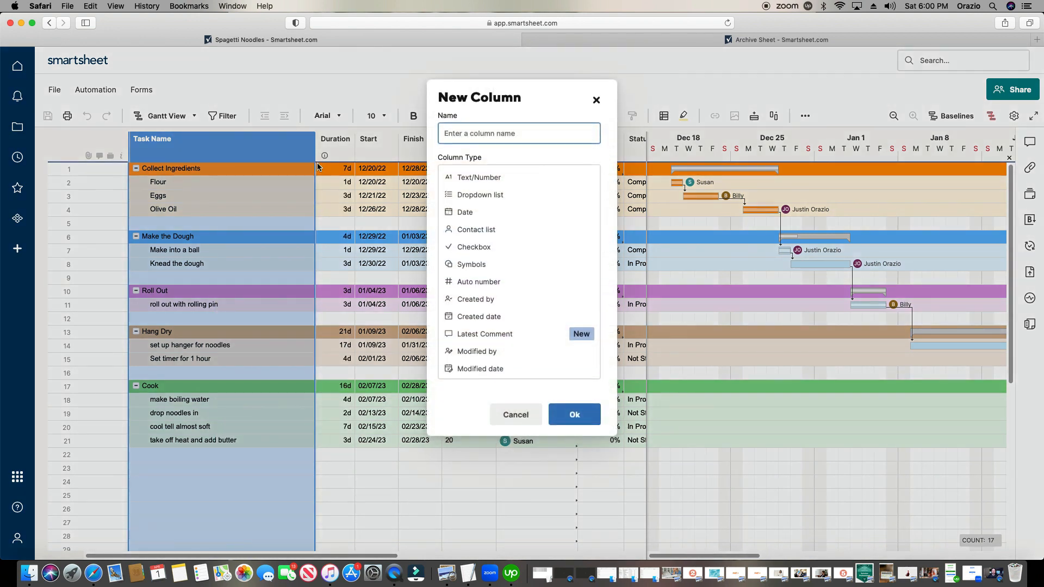
text(Archive)
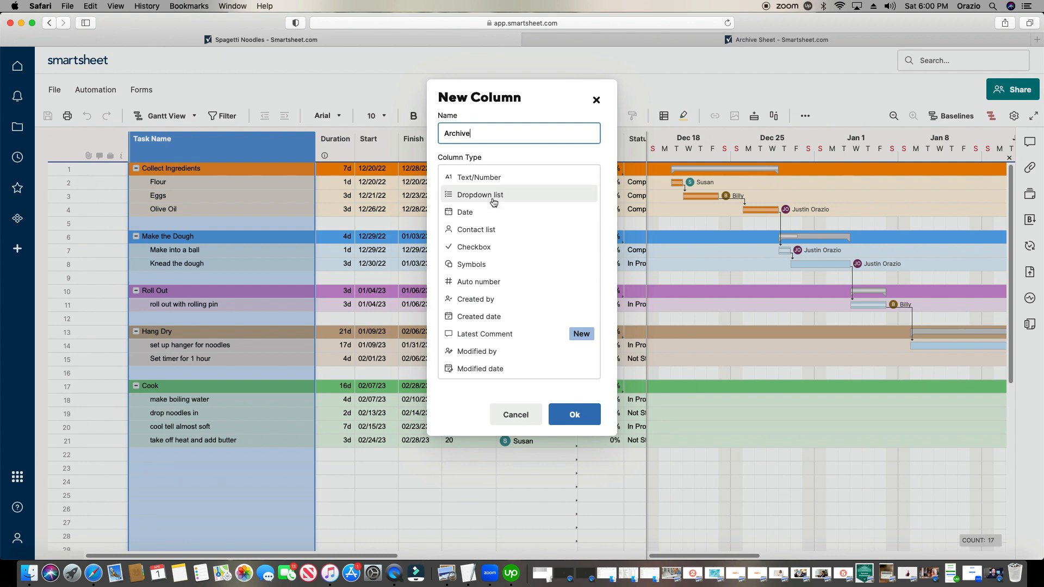
click(495, 254)
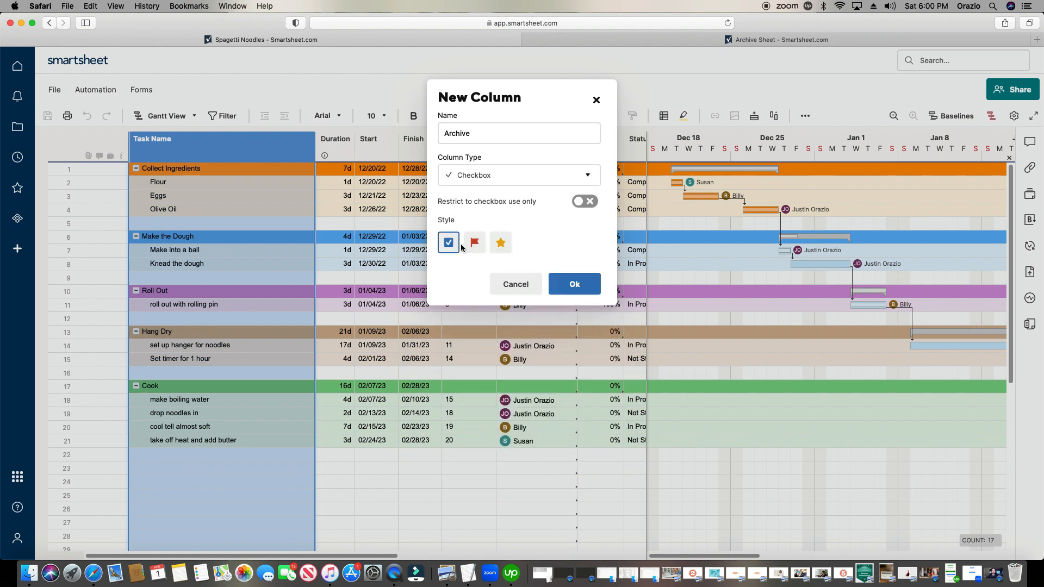
click(580, 285)
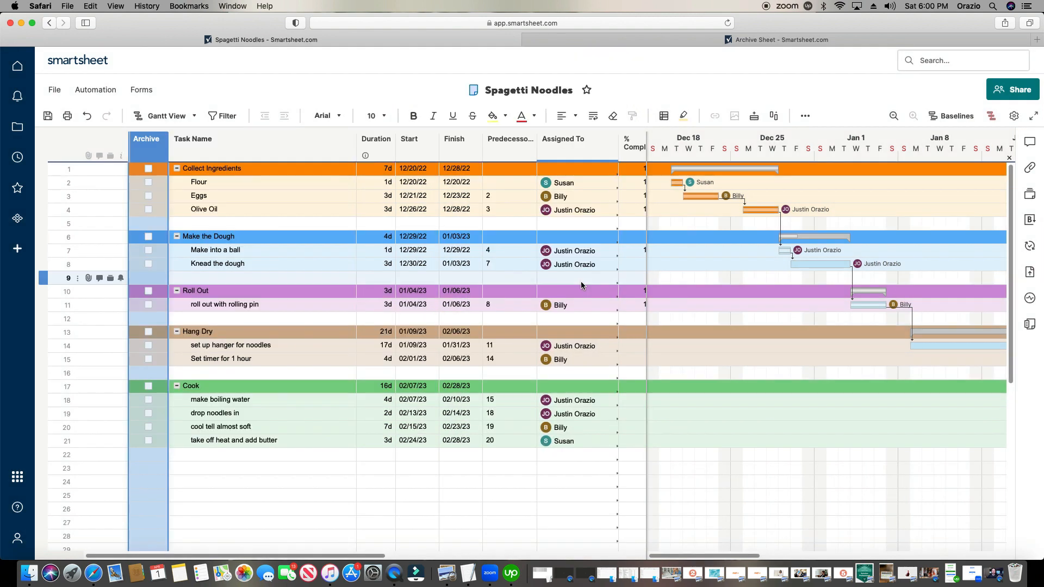
click(48, 117)
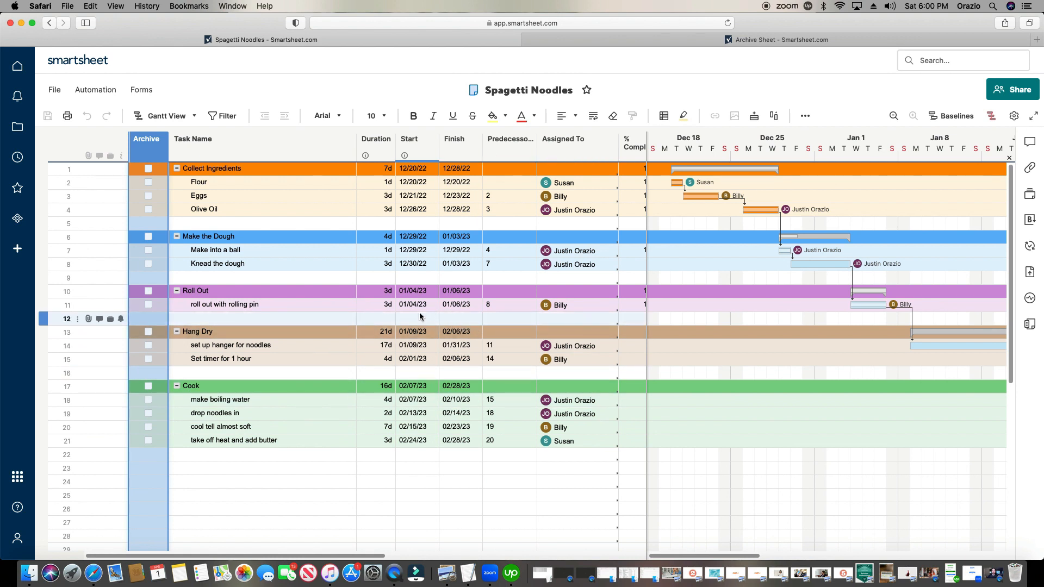
Create an automation workflow from scratch and name it Archive Automation
click(94, 95)
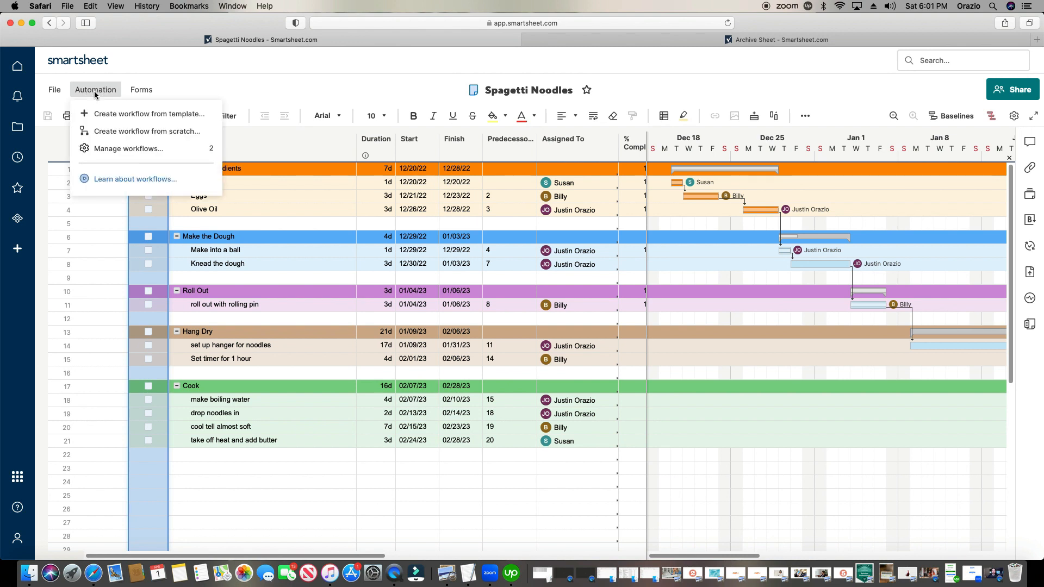
click(118, 132)
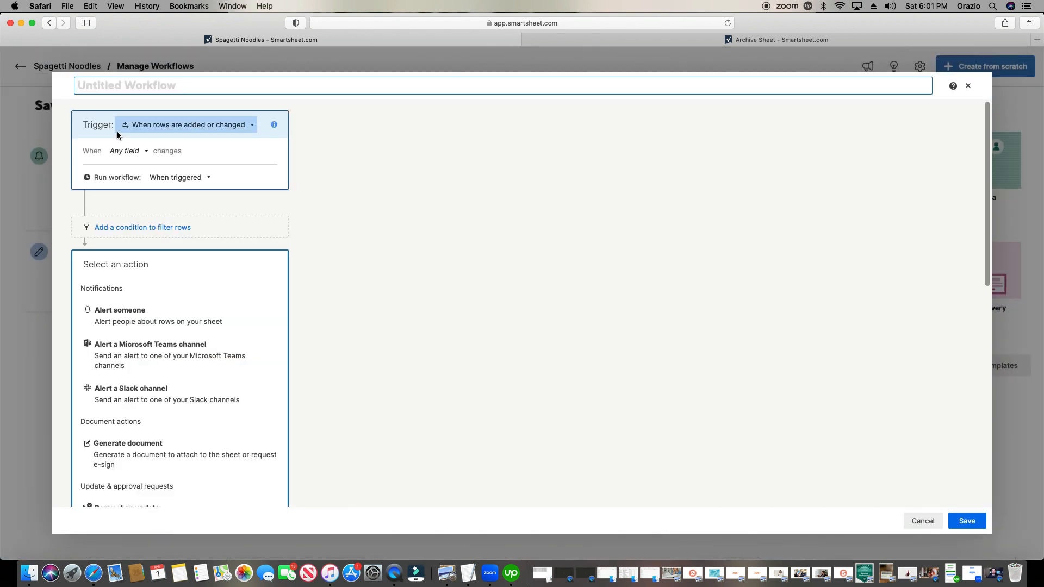
text(Archive)
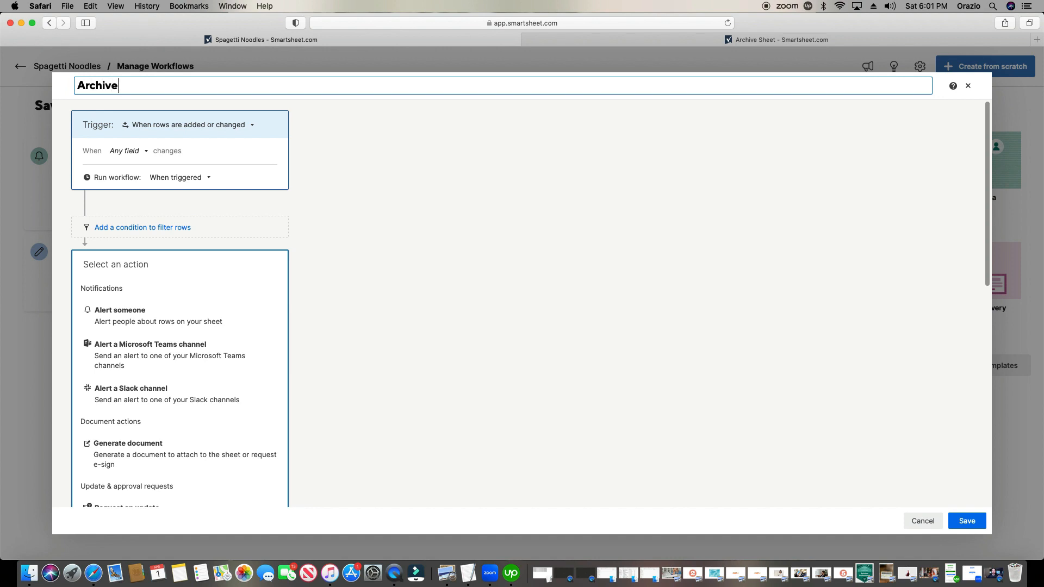
text( Automatin)
key(BackSpace)
text(on)
Examine the new workflow's trigger block, condition option and list of available actions
scroll(362, 299, down, 1)
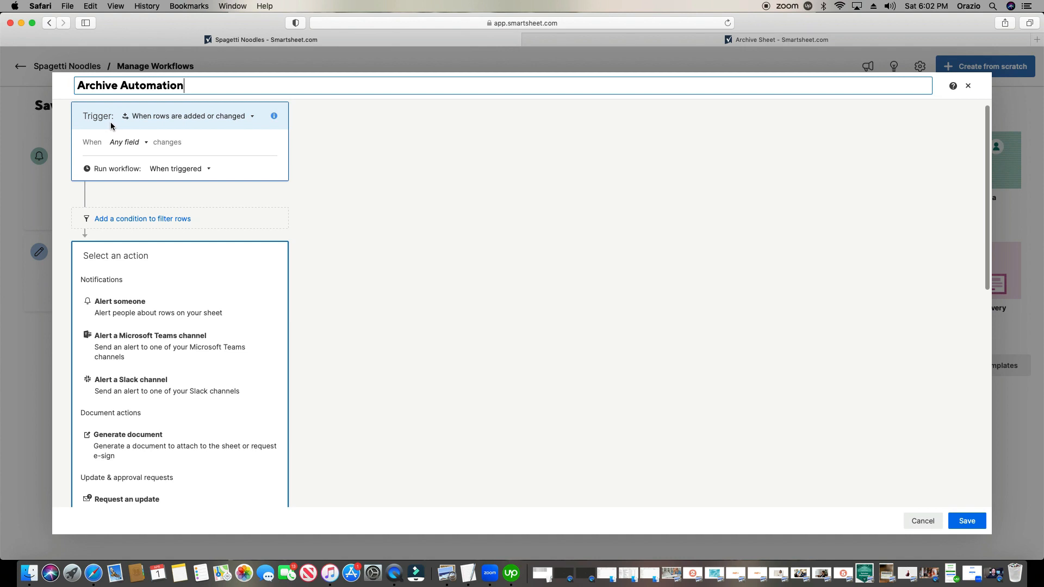
scroll(196, 300, down, 3)
scroll(195, 300, down, 5)
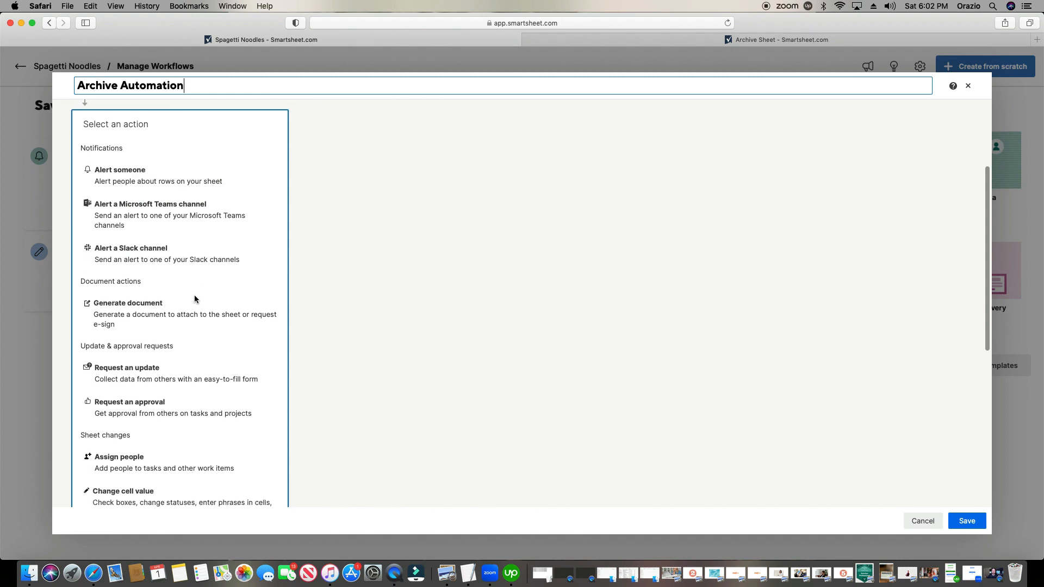
scroll(194, 299, down, 6)
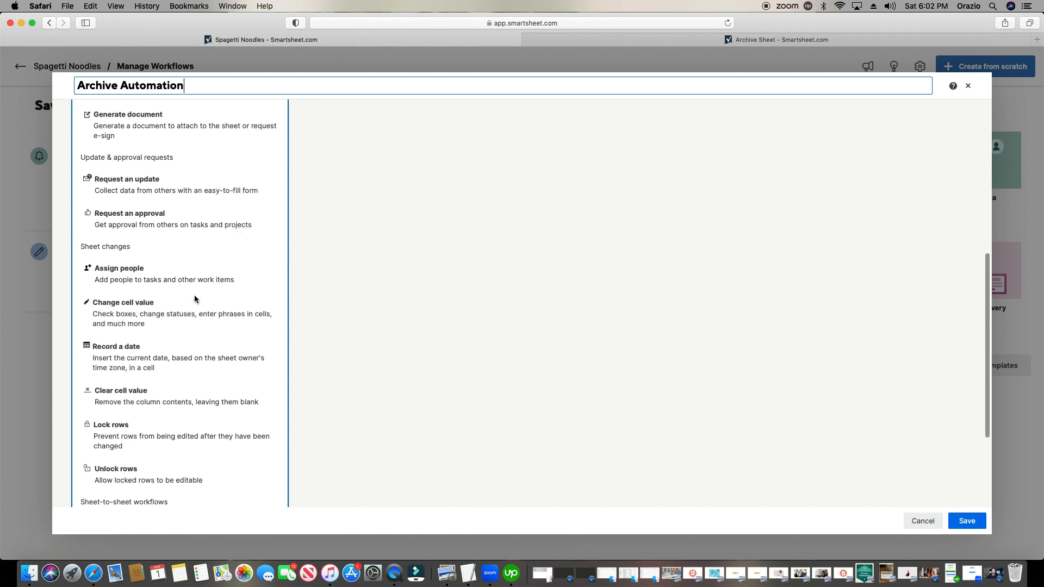
scroll(195, 299, up, 3)
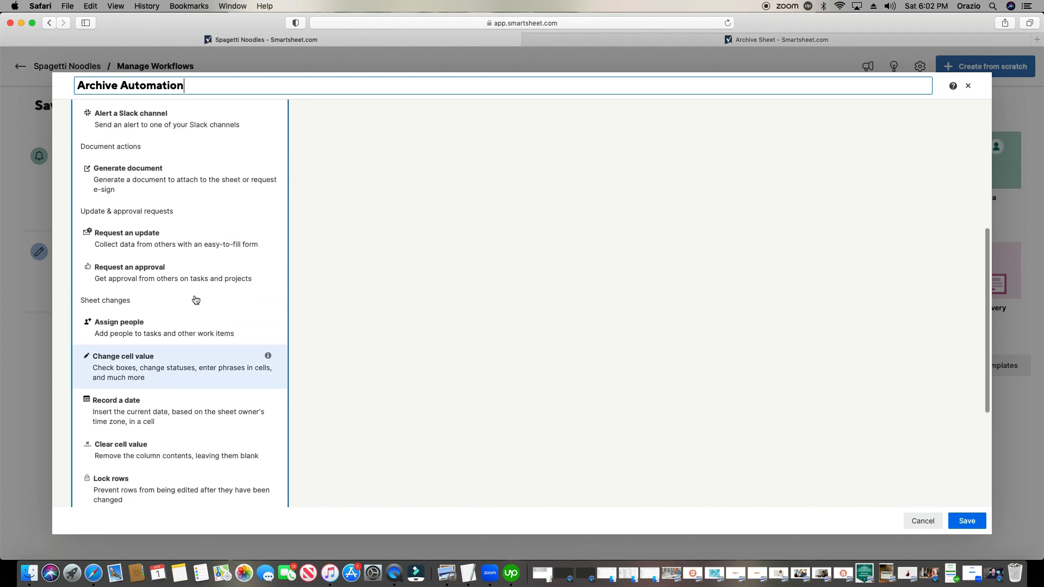
scroll(195, 299, up, 8)
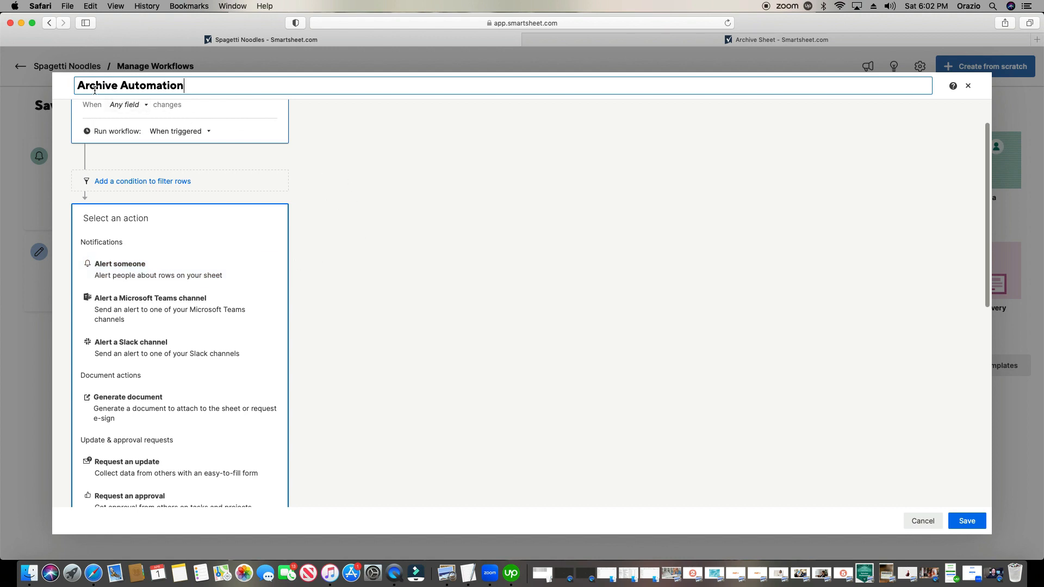
scroll(245, 277, down, 1)
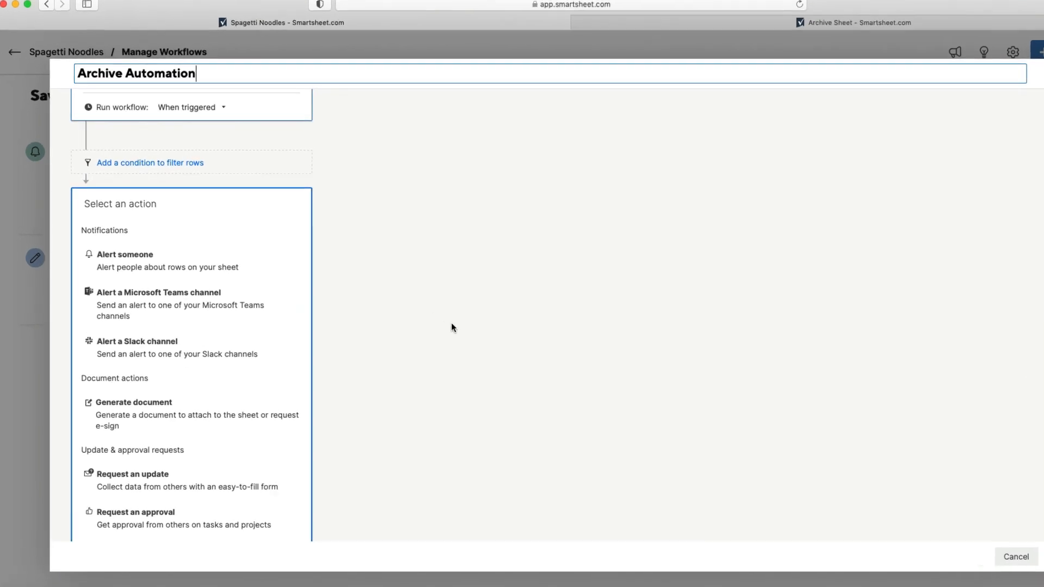
scroll(549, 369, up, 3)
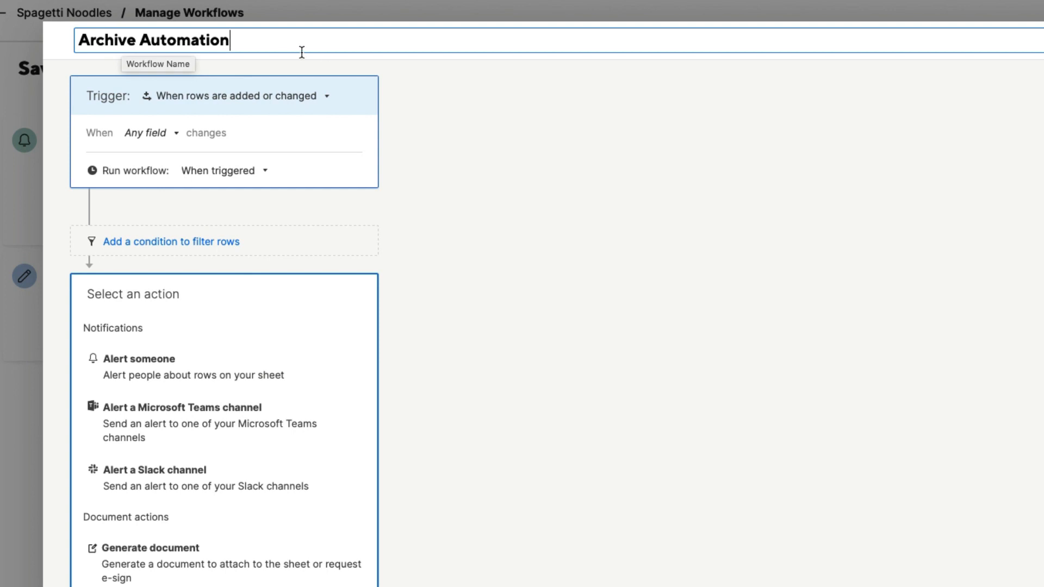
Set the workflow to trigger when rows are added or changed and the Archive field changes to Checked
click(311, 99)
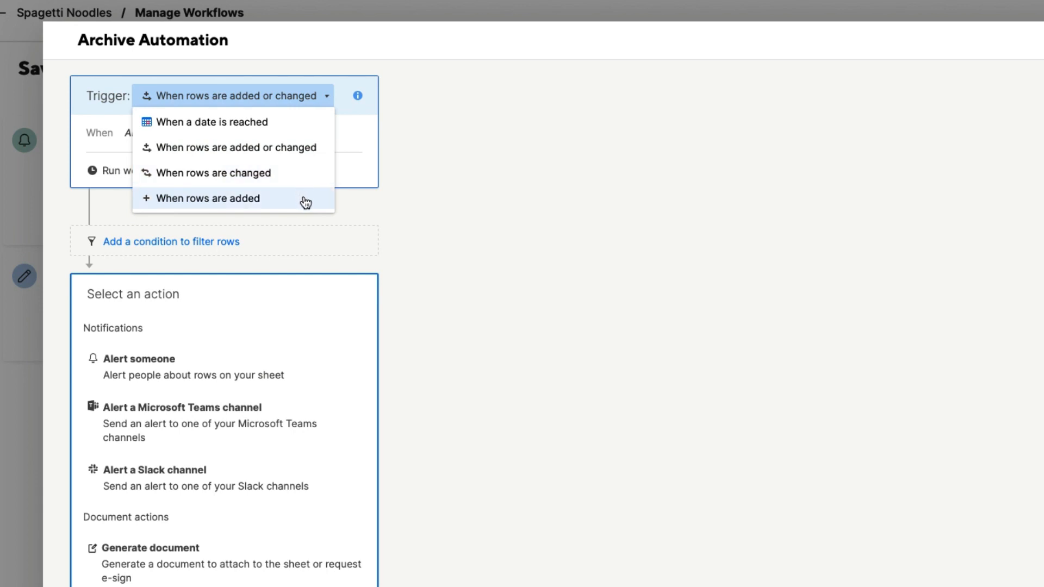
click(298, 153)
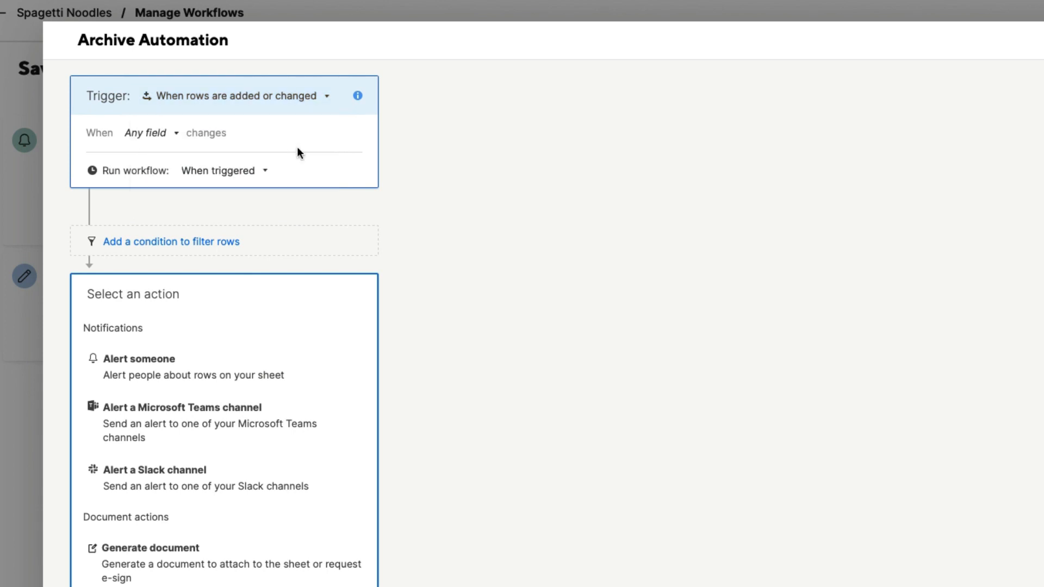
click(175, 135)
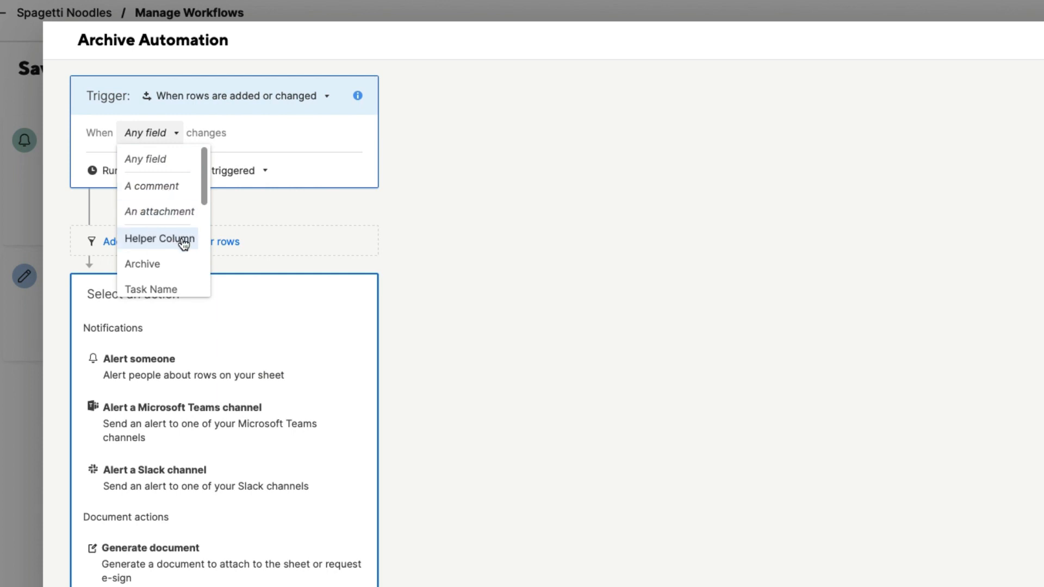
scroll(183, 243, down, 1)
scroll(182, 243, down, 3)
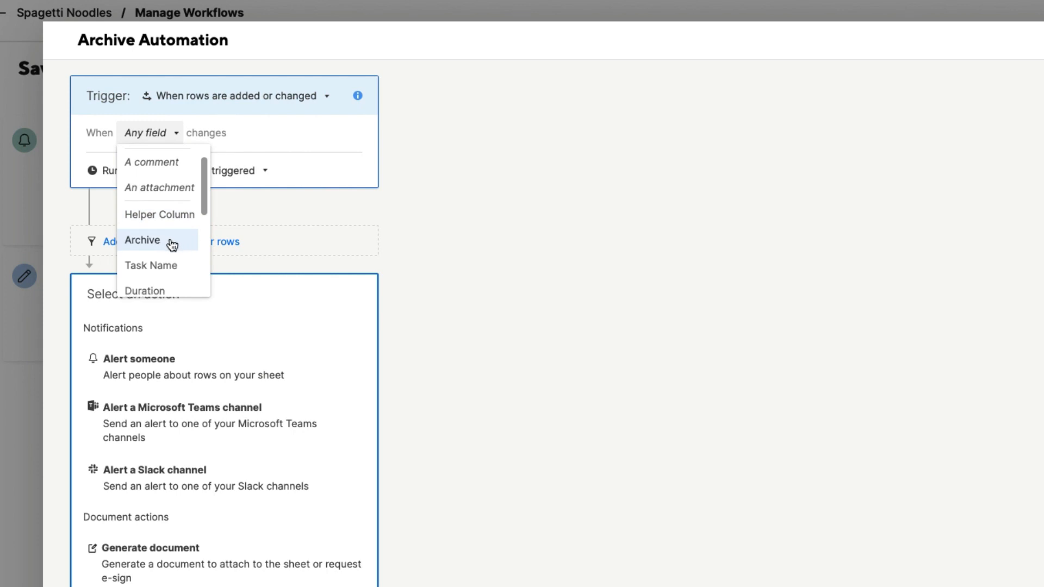
click(171, 245)
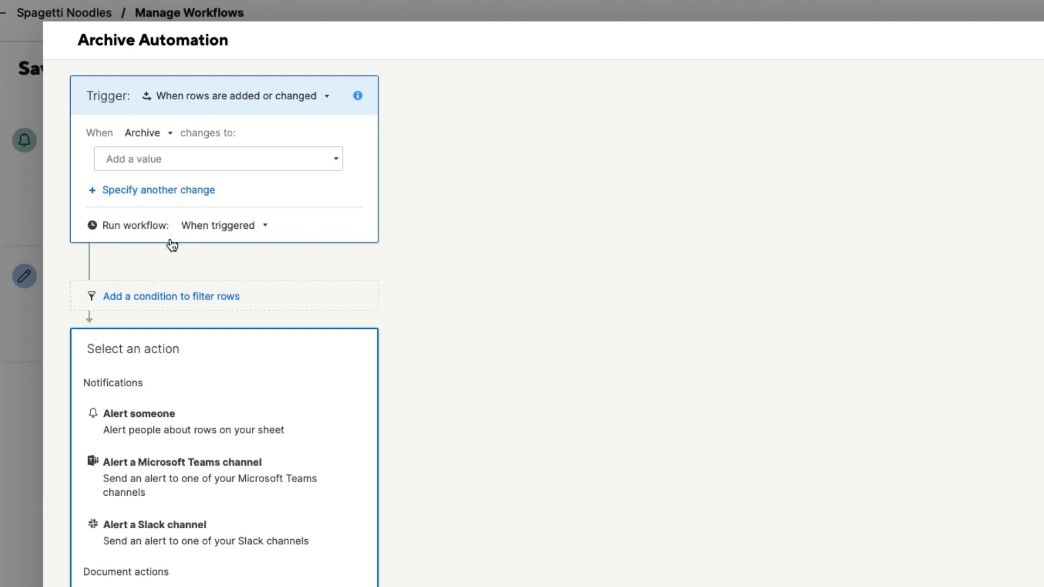
click(336, 161)
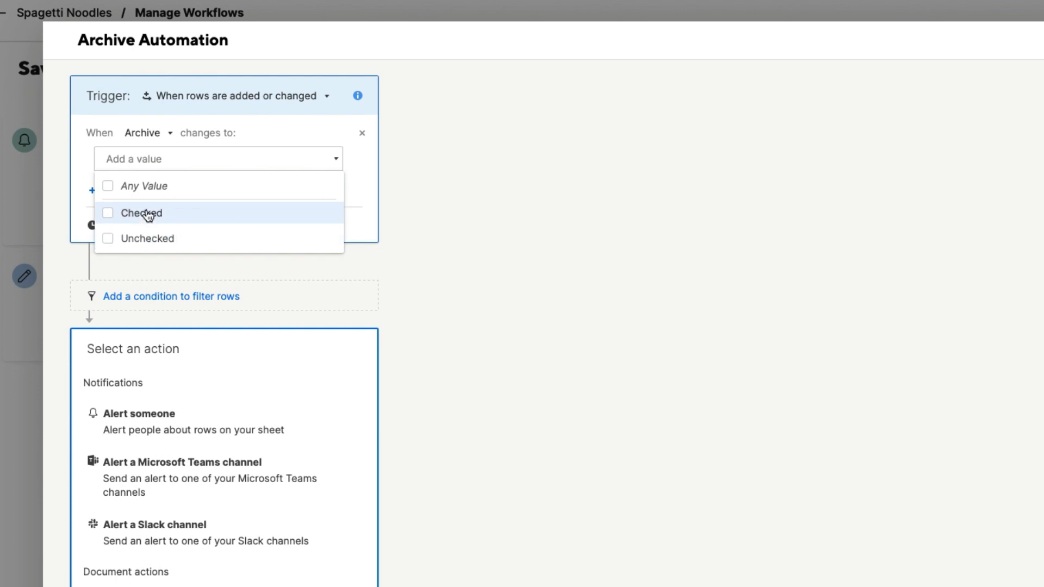
click(109, 215)
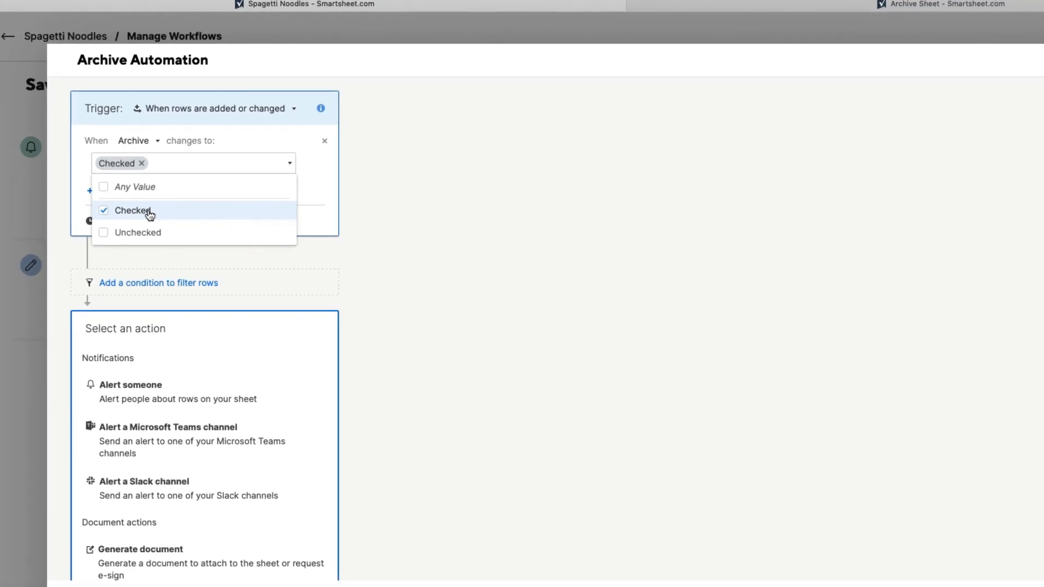
click(476, 220)
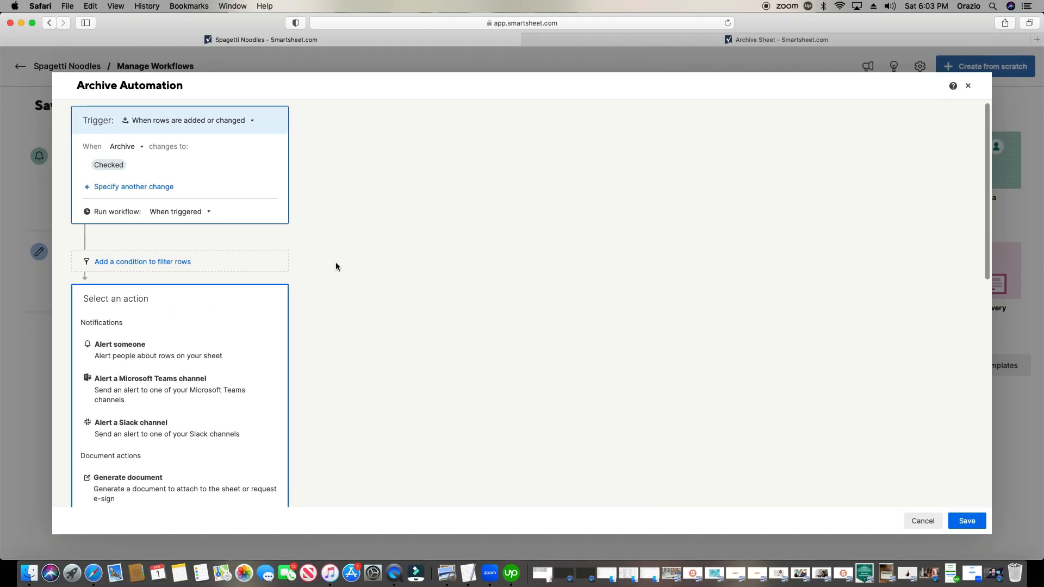
Add a Move rows action to the Archive Automation workflow
scroll(338, 266, down, 3)
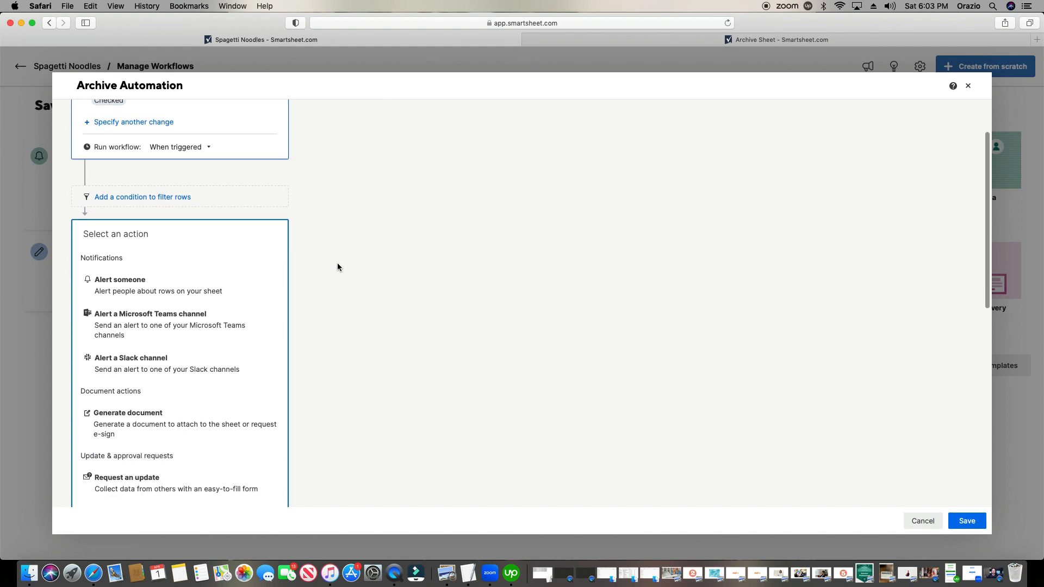
scroll(337, 264, down, 5)
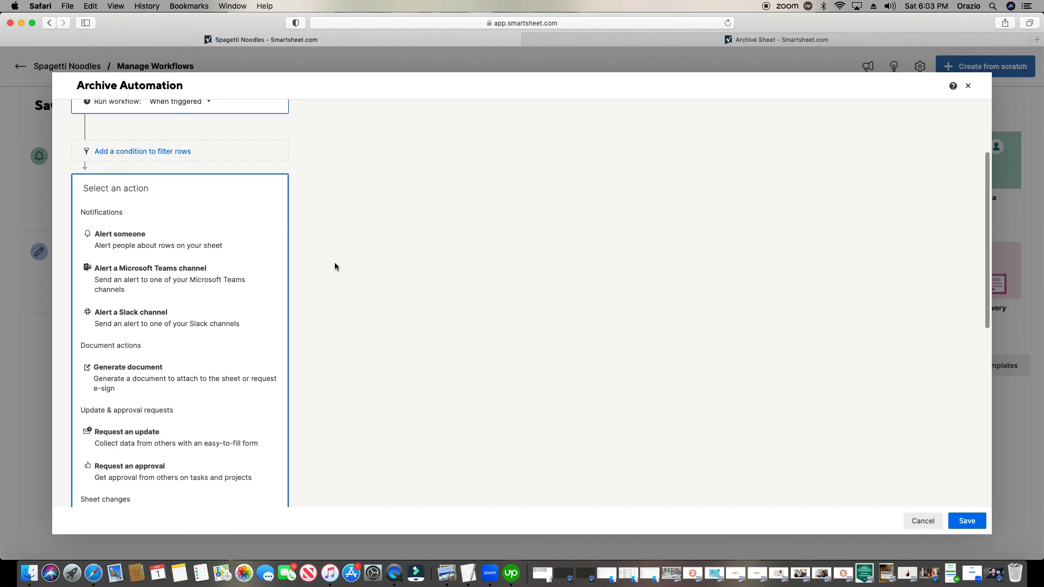
scroll(334, 263, down, 8)
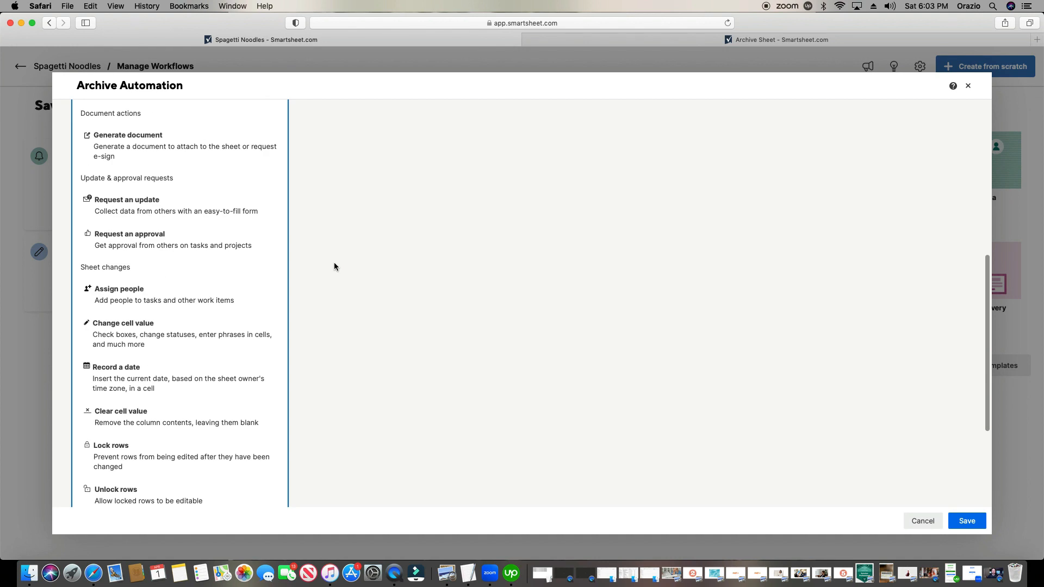
scroll(333, 263, down, 3)
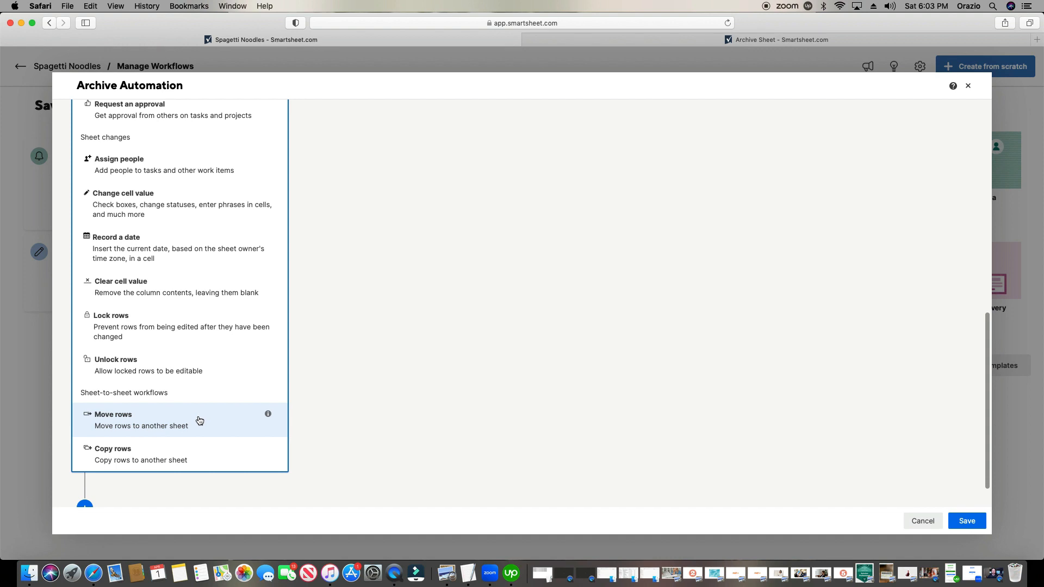
click(199, 421)
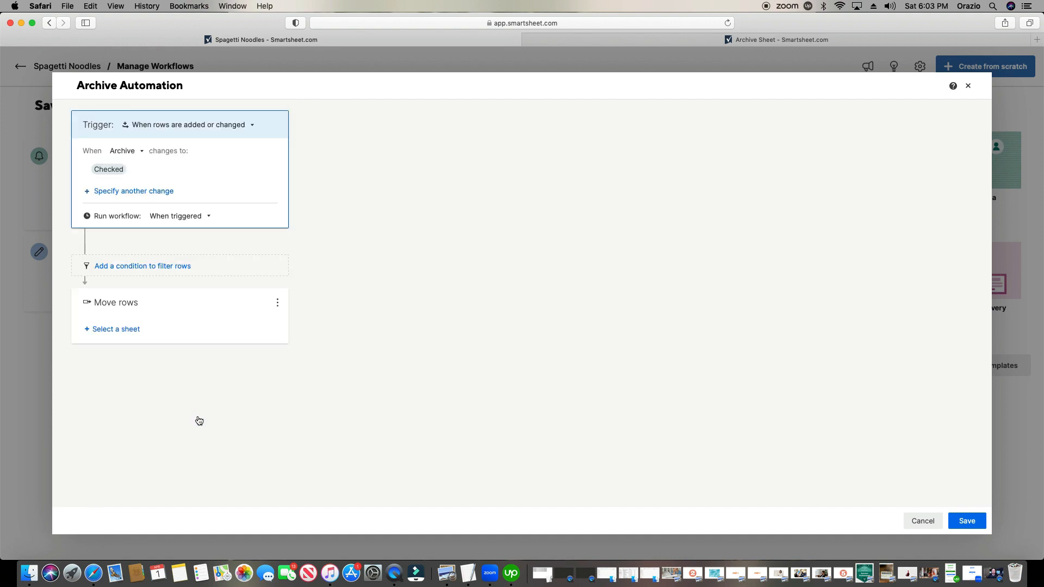
Set Archive Sheet as the destination sheet of the Move rows action
click(118, 330)
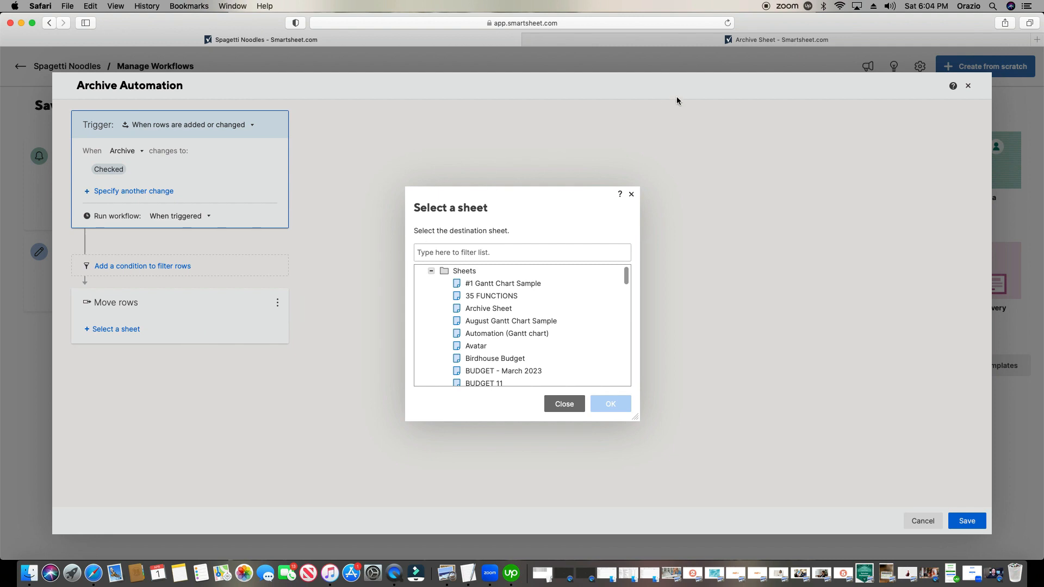
click(791, 40)
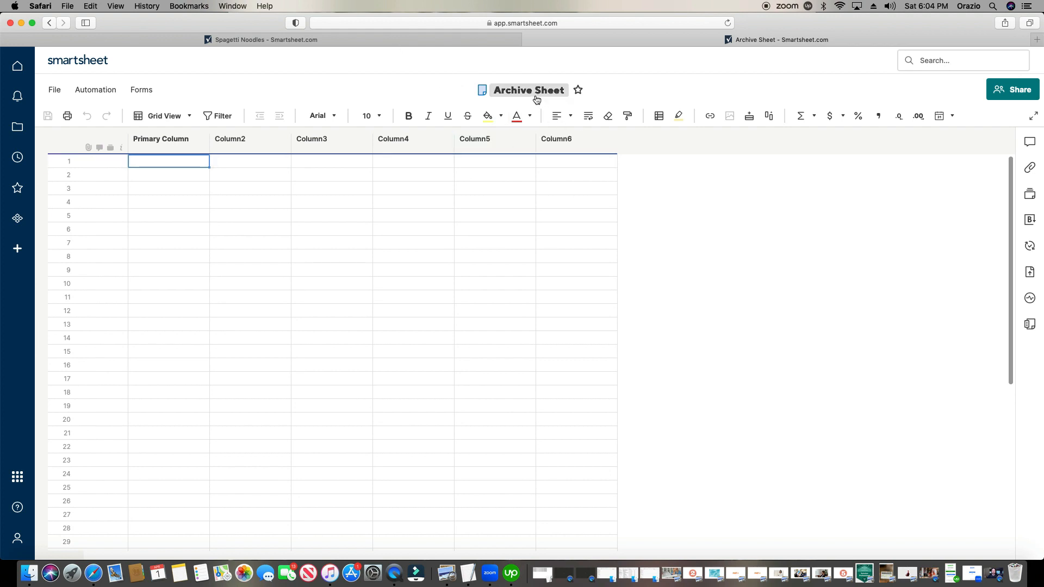
click(335, 40)
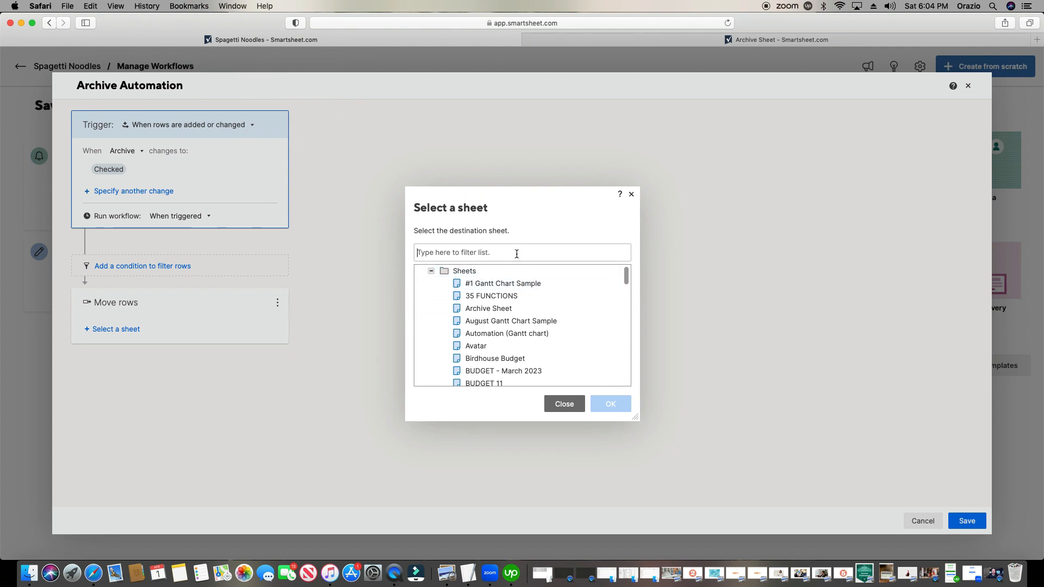
text(arch)
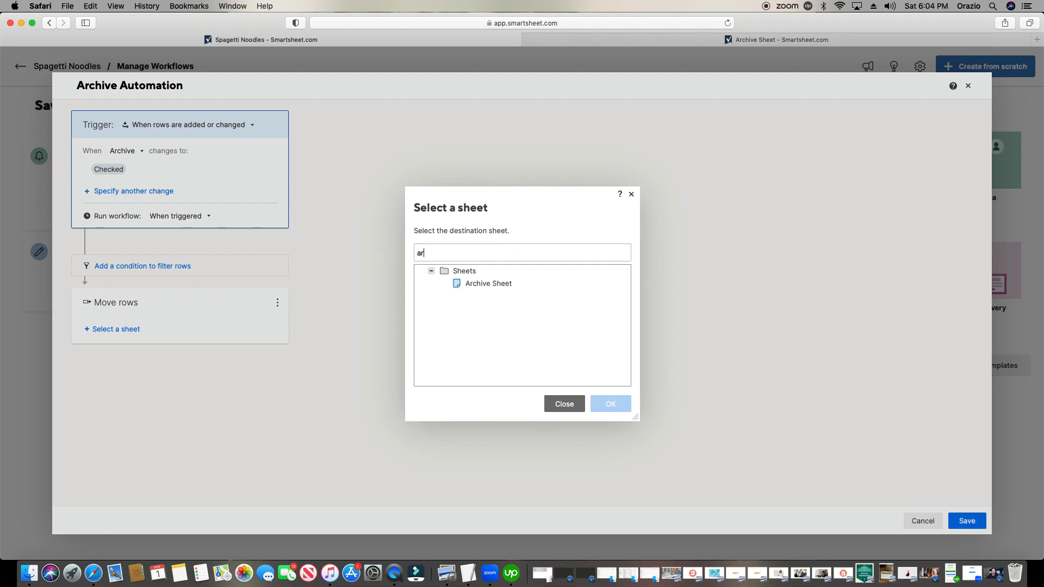
click(517, 284)
click(609, 409)
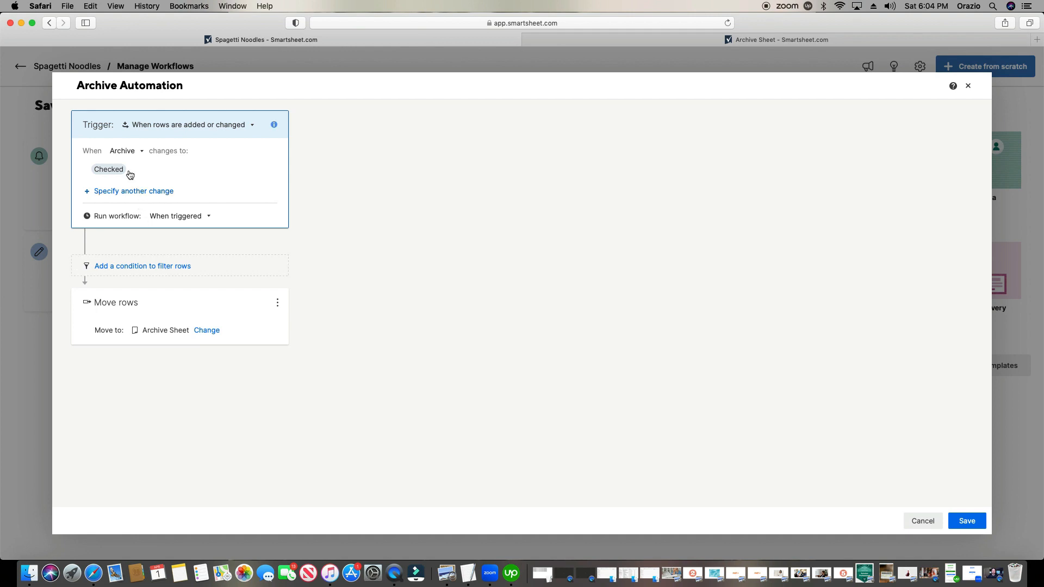
Add a row-filter condition to the workflow, trying the Start field and switching it to Assigned To with its list of values
click(167, 267)
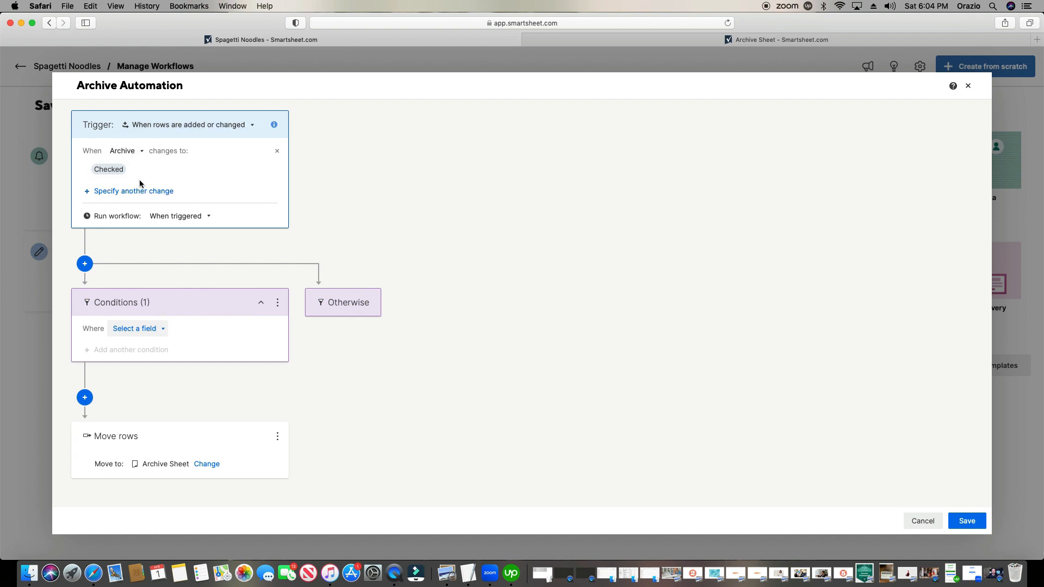
click(162, 331)
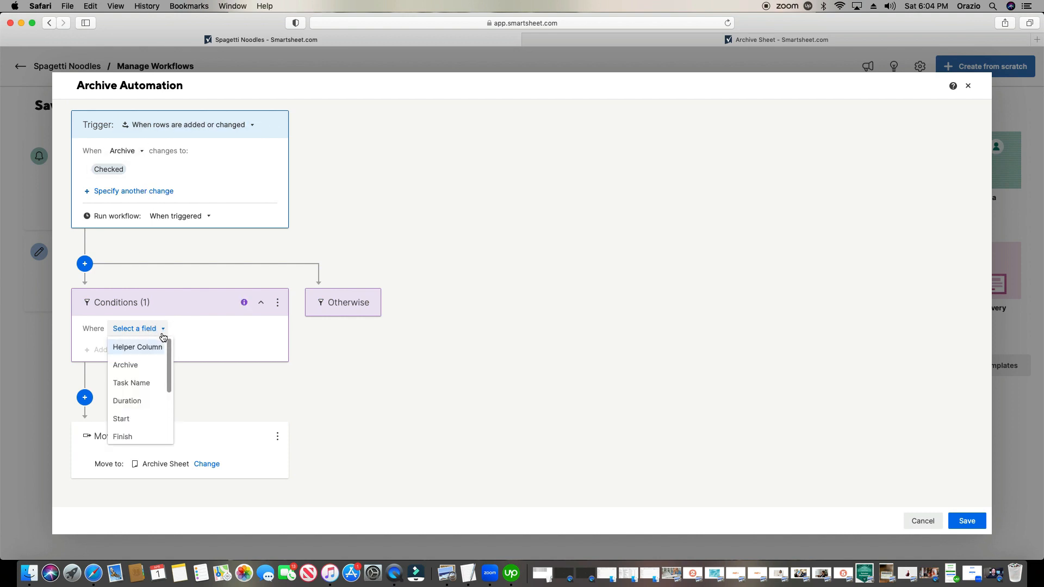
click(144, 419)
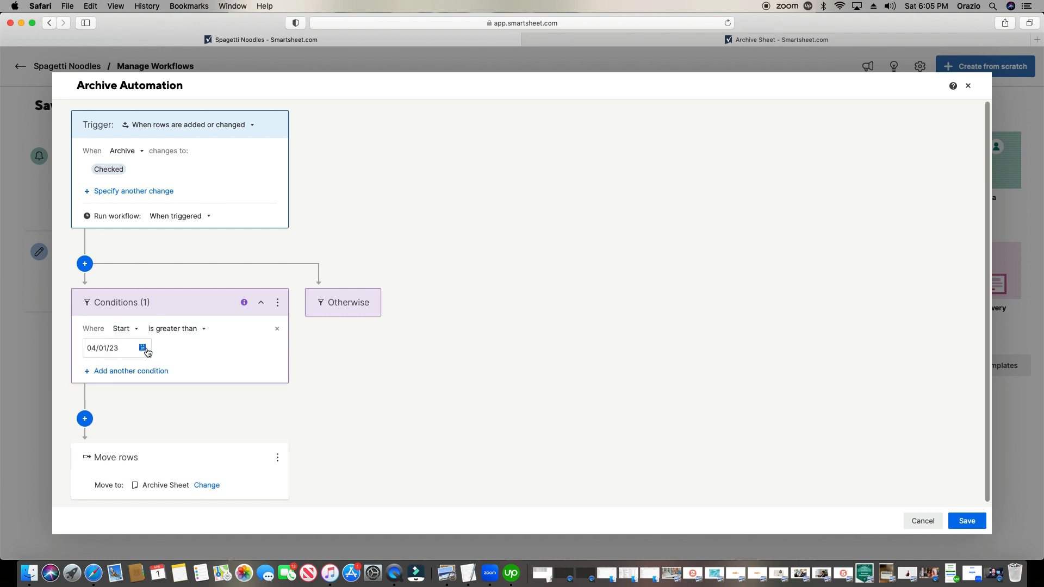
click(124, 328)
scroll(146, 384, down, 3)
click(151, 382)
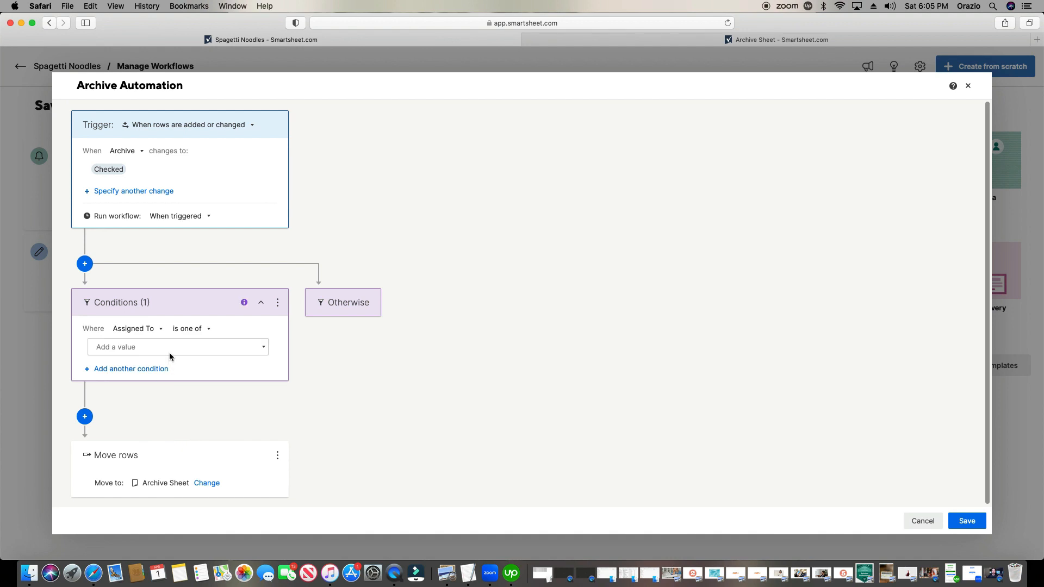
click(172, 347)
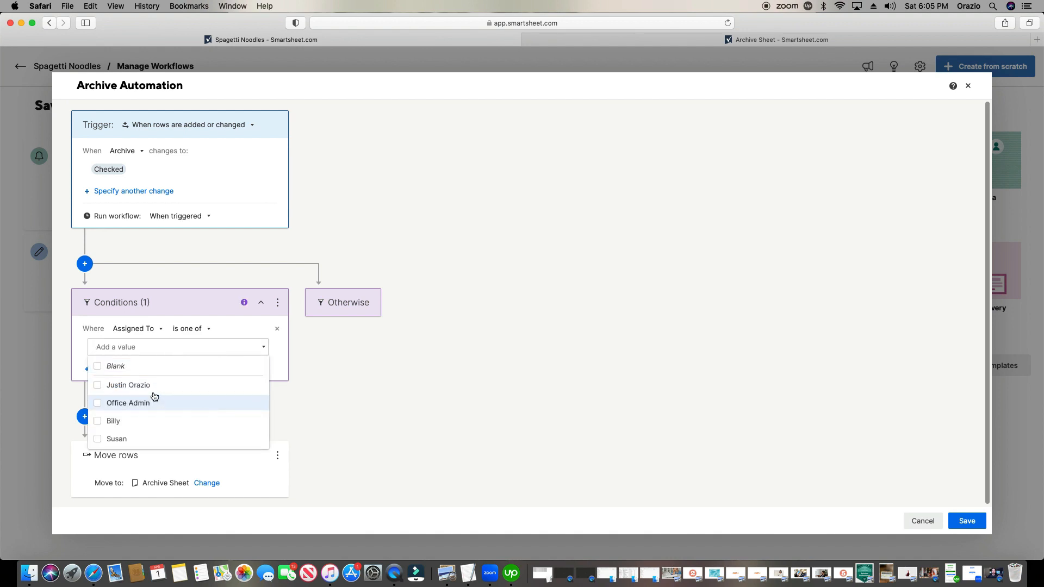
click(418, 367)
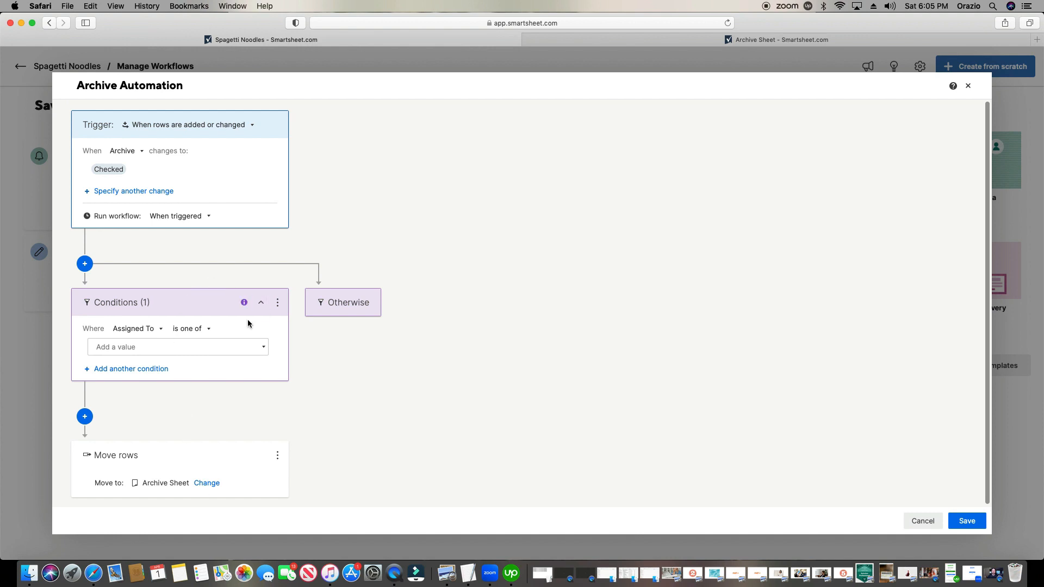
Try an Otherwise branch, then delete both it and the Assigned To condition from the workflow
click(346, 303)
scroll(549, 361, down, 3)
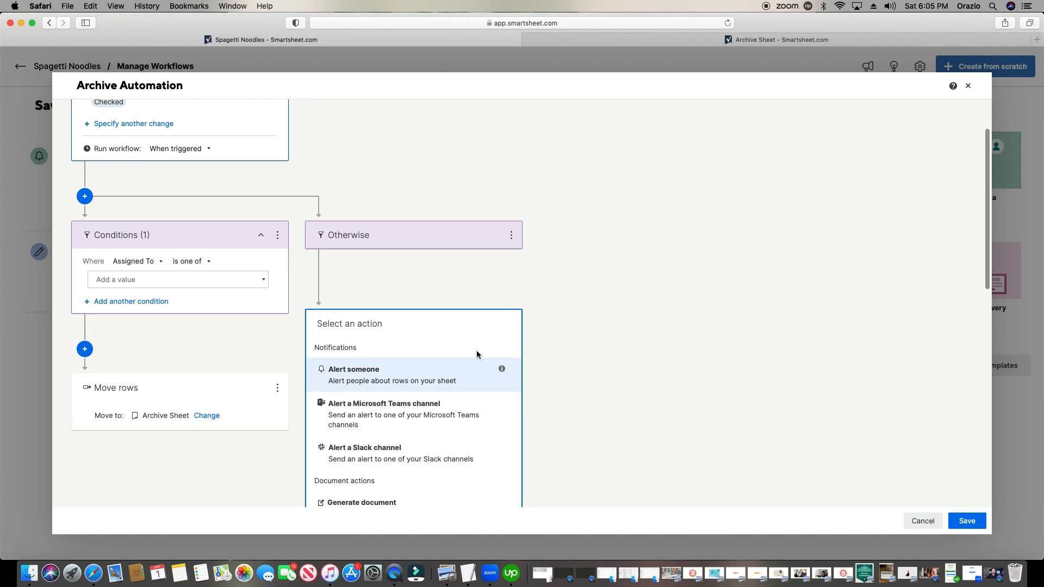
click(511, 235)
click(540, 244)
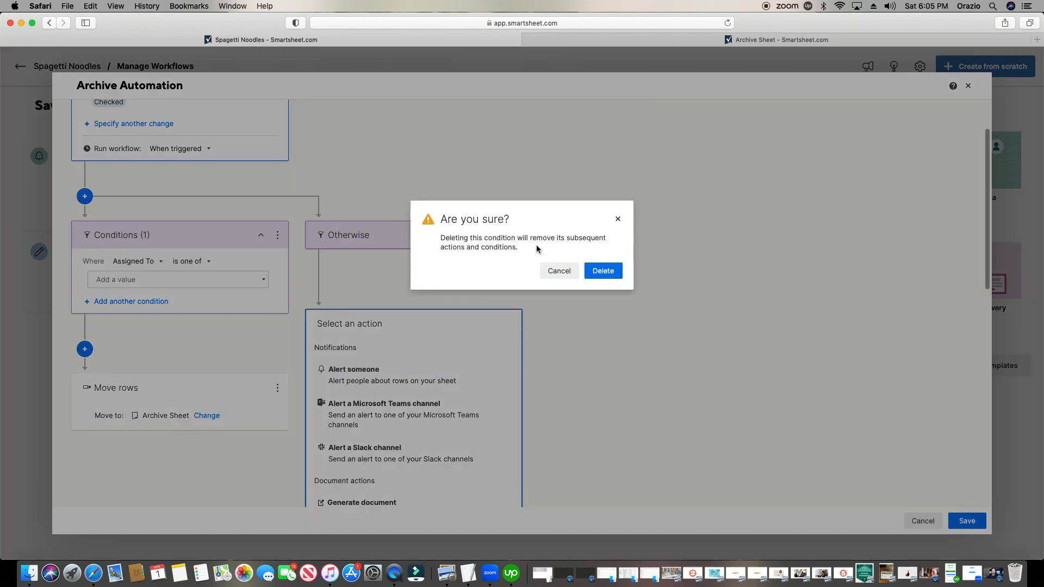
click(603, 271)
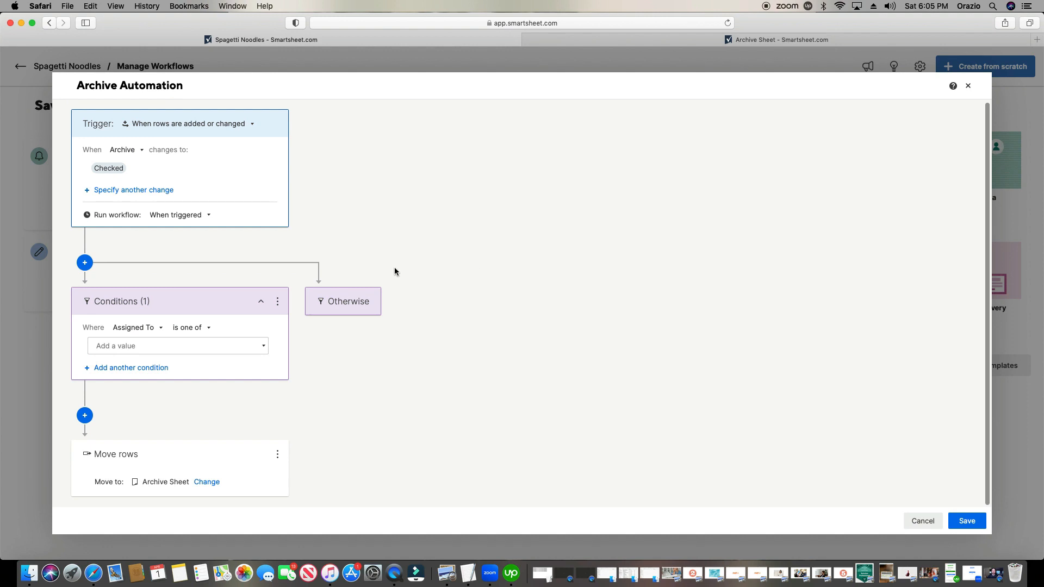
click(282, 302)
click(318, 314)
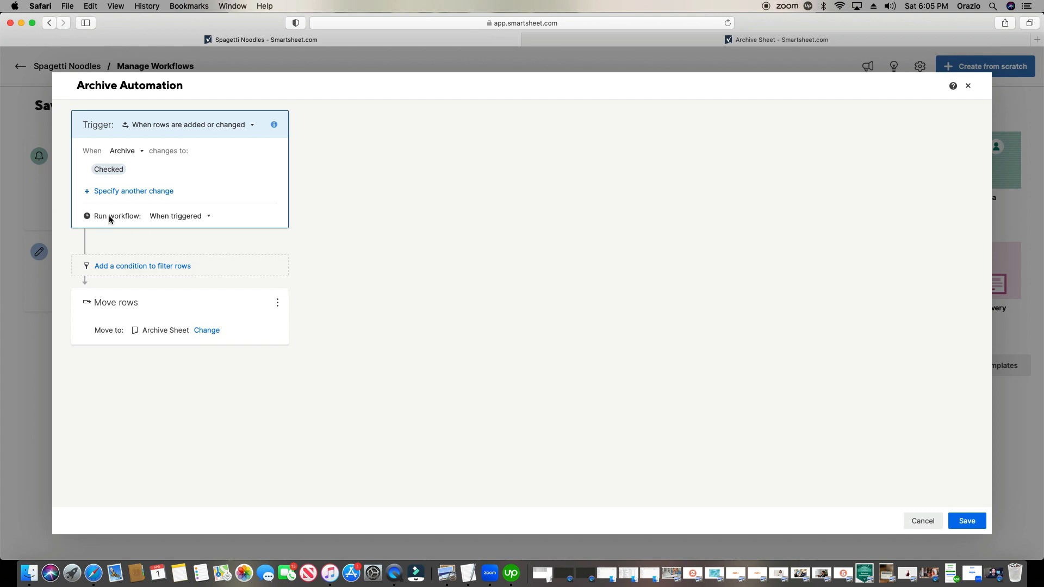
Set the workflow to run When triggered and save the Archive Automation
click(192, 218)
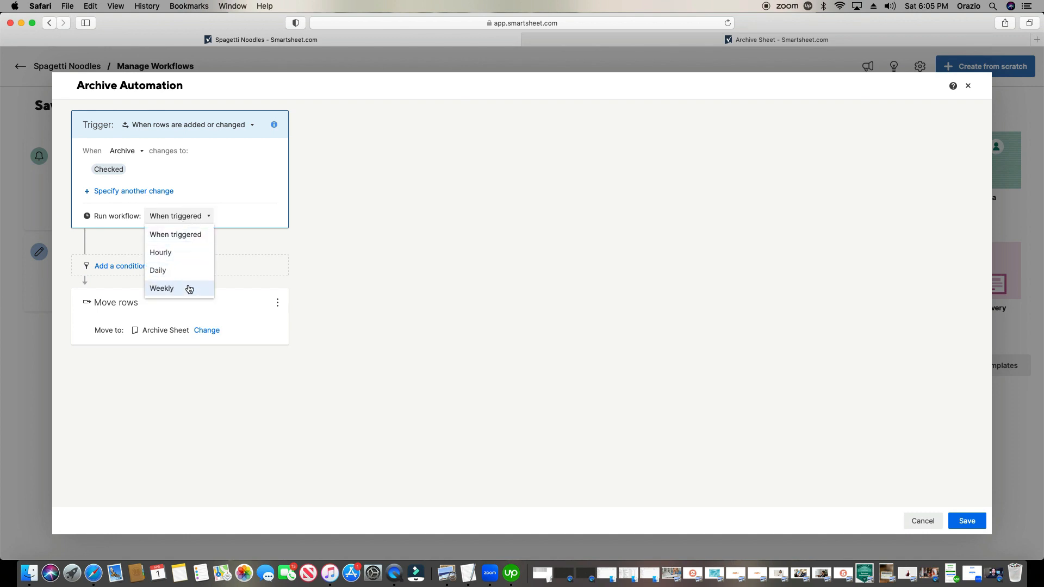
click(197, 236)
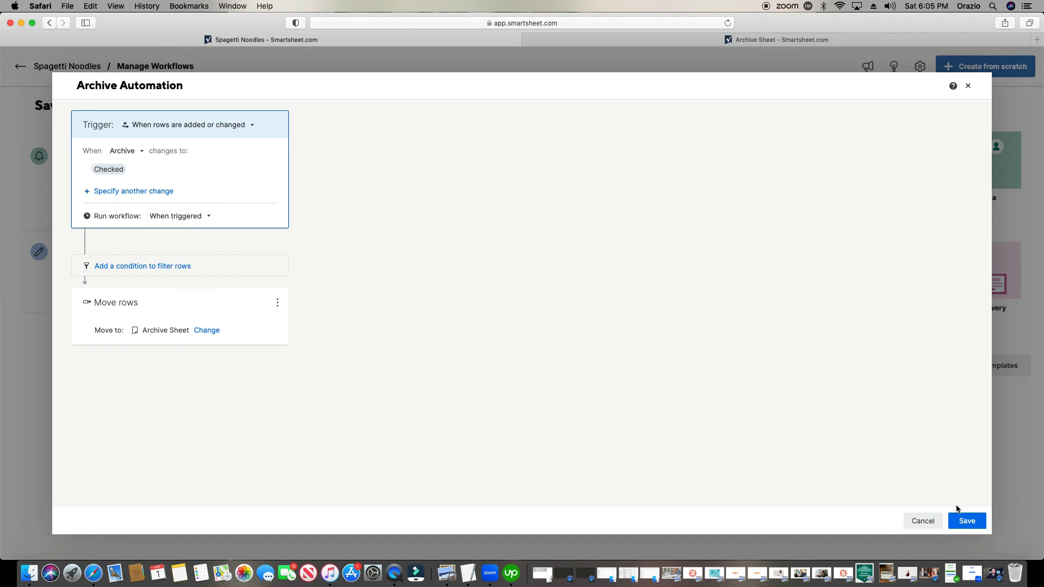
click(961, 523)
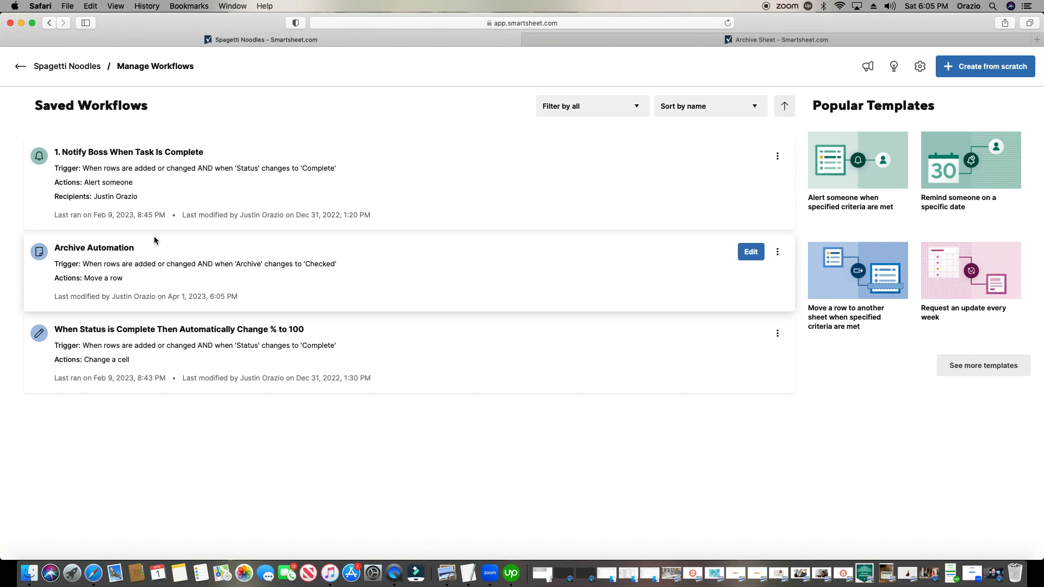
Return to the Spagetti Noodles sheet, check the Archive box of the Flour row and save the sheet
click(56, 71)
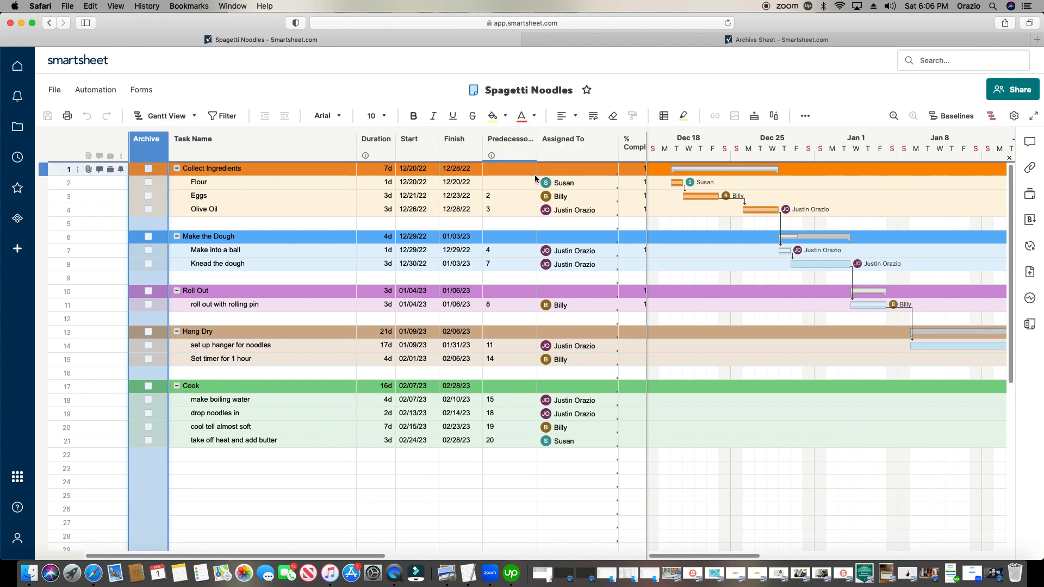
drag(332, 557, 375, 557)
drag(333, 554, 332, 554)
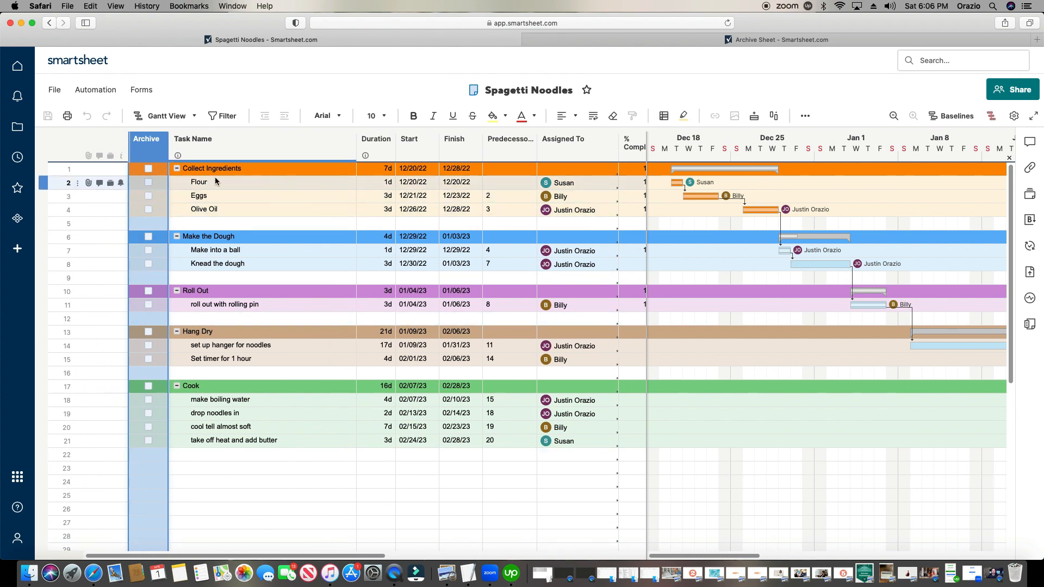
click(148, 184)
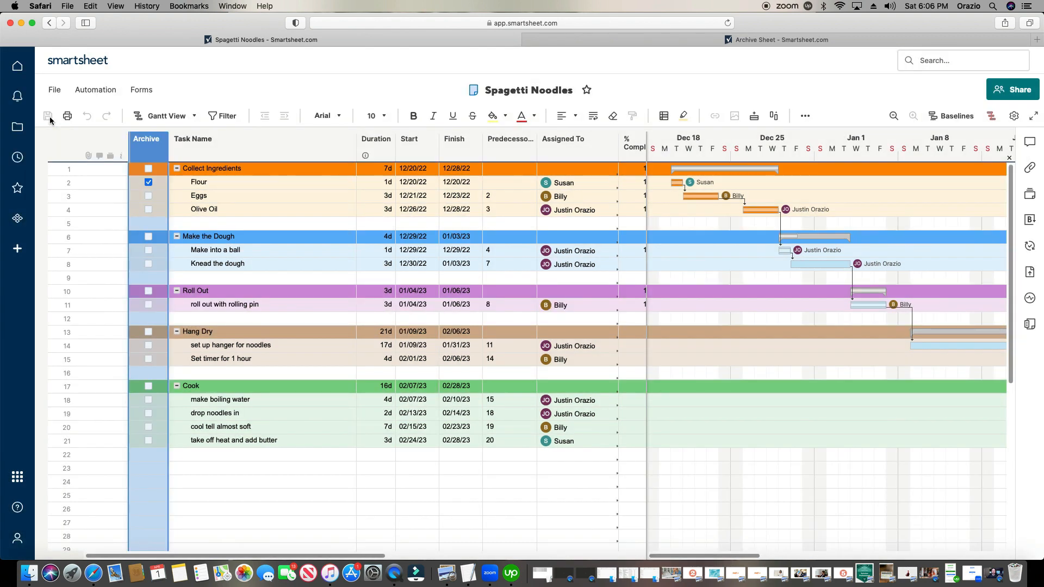
click(49, 116)
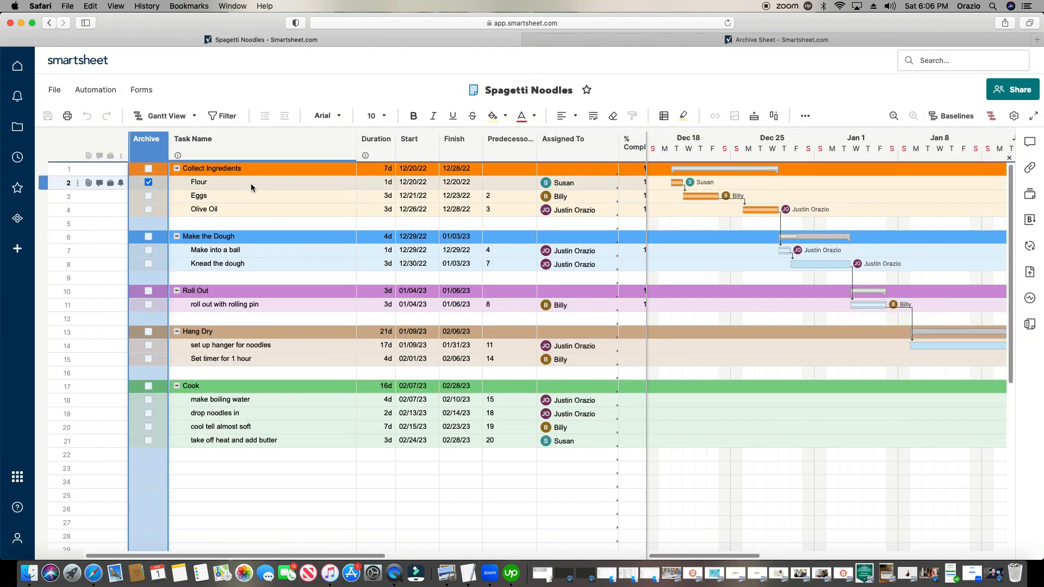
Reload the Spagetti Noodles sheet and refresh the Archive Sheet to examine the moved row
click(728, 24)
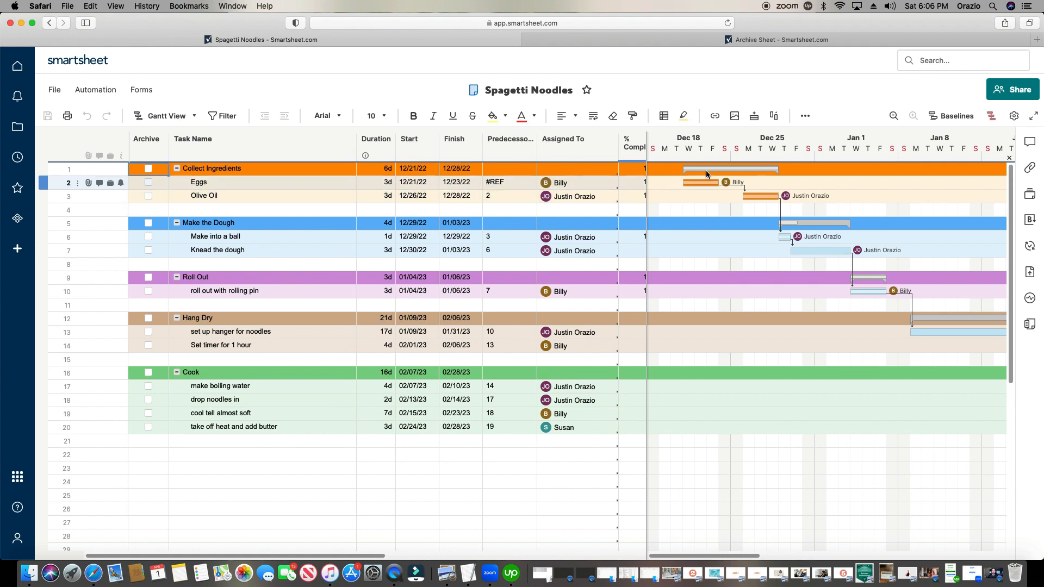
click(723, 39)
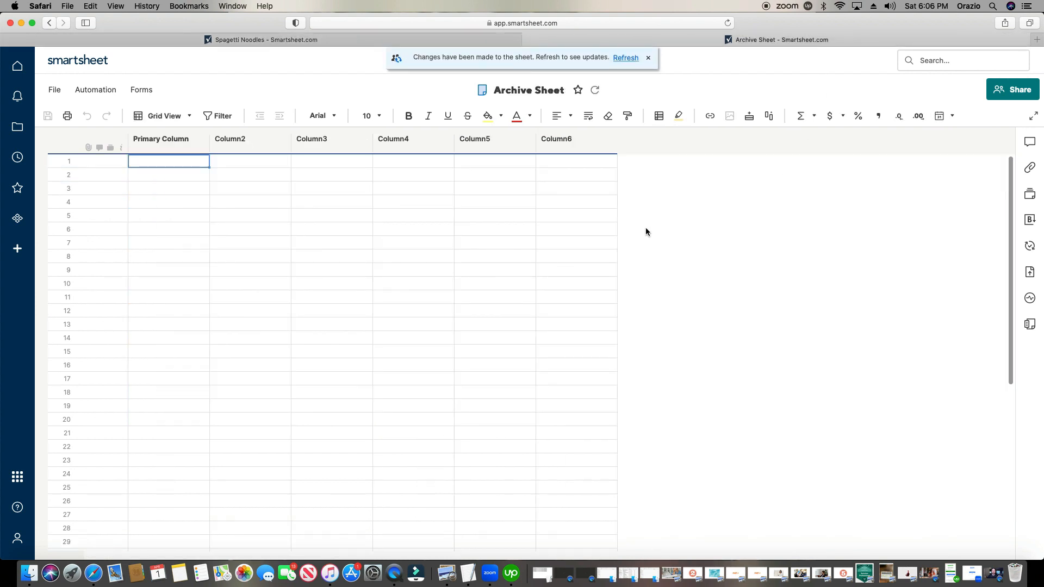
click(623, 60)
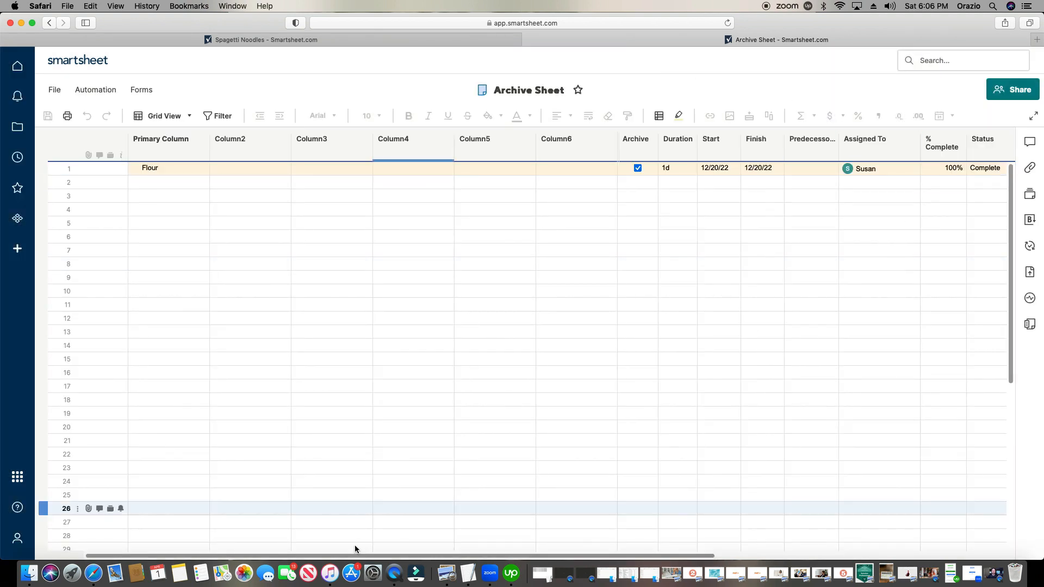
mouse_move(326, 560)
mouse_down()
mouse_move(634, 562)
mouse_move(326, 560)
mouse_up()
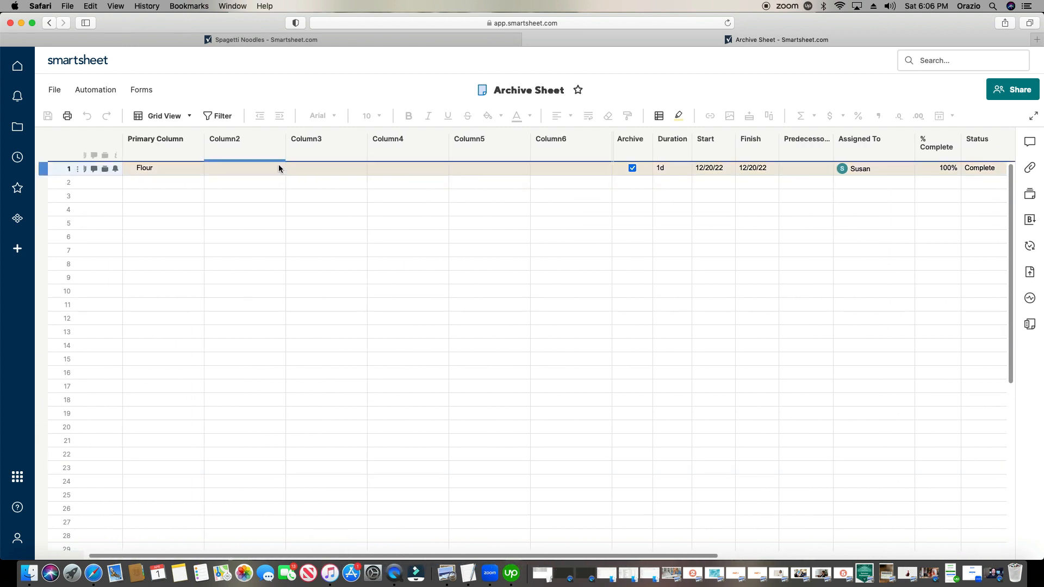
Delete the empty columns Column2 through Column6 from the Archive Sheet
click(240, 140)
click(314, 142)
click(258, 146)
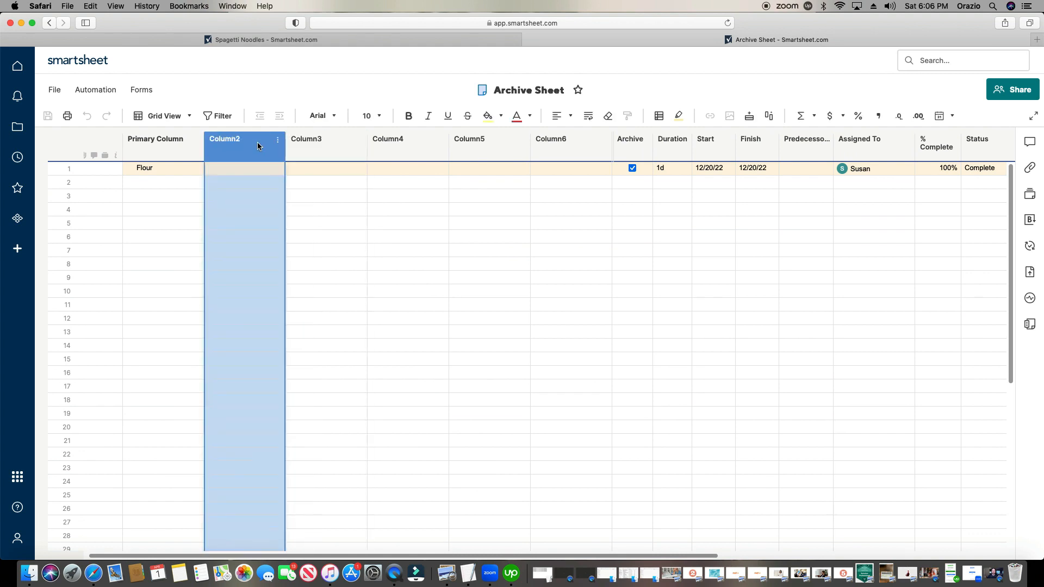
key(shift+Right)
key(shift+Right)
key(shift+Right)
key(shift+Right)
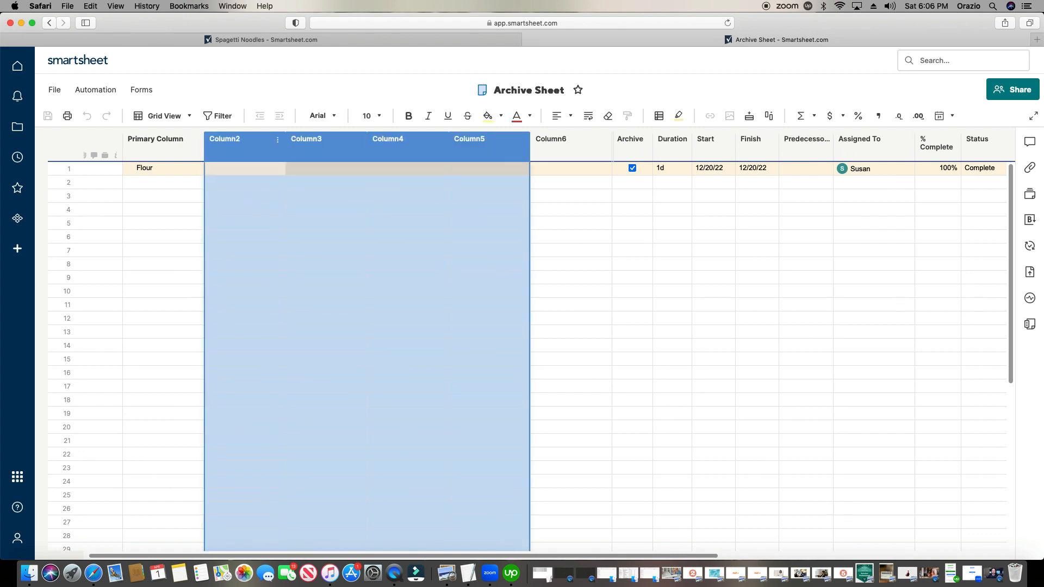
right_click(257, 146)
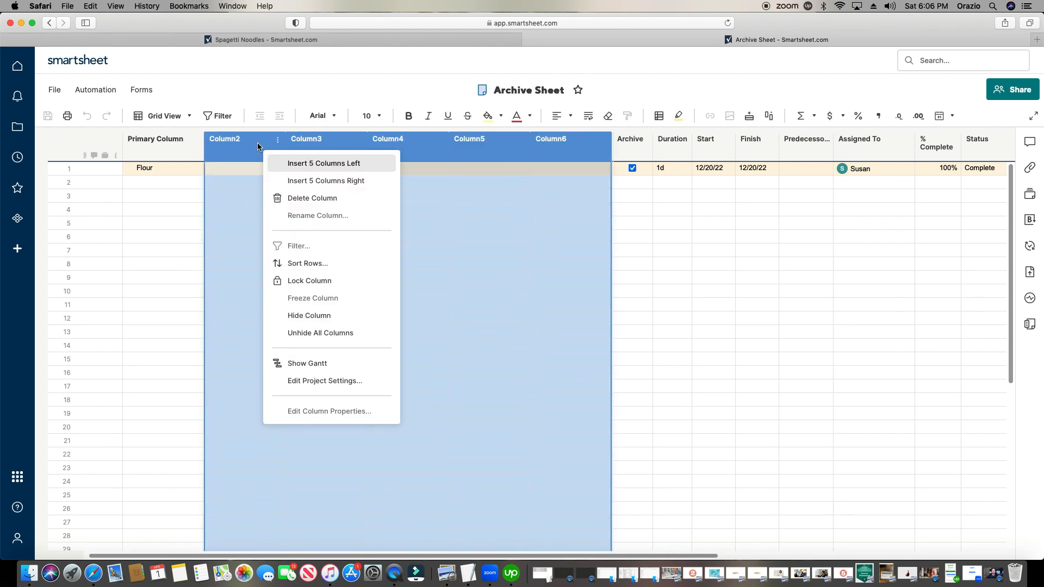
click(285, 195)
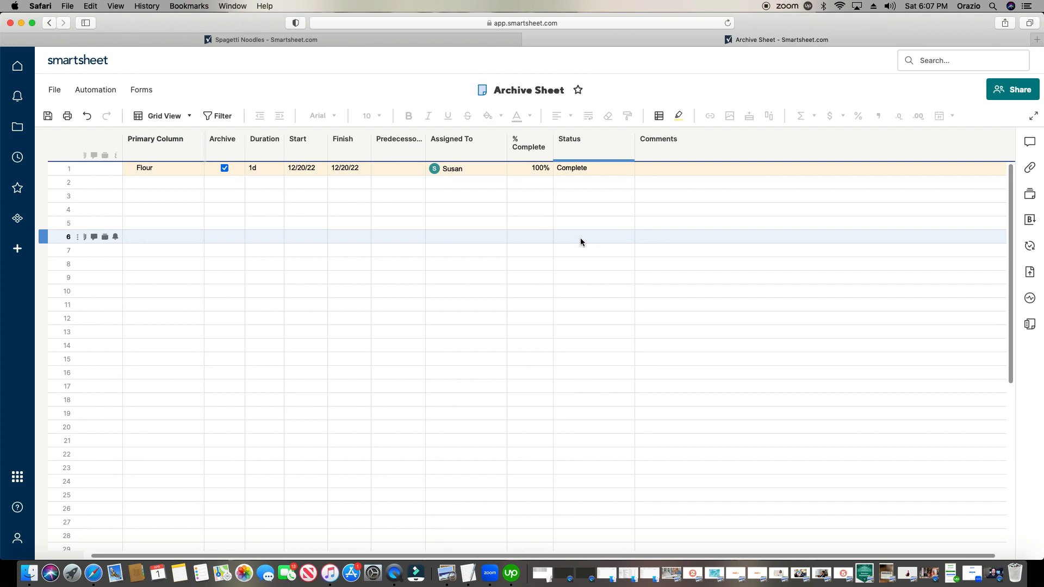
Save the Archive Sheet and return to the Spagetti Noodles sheet
click(48, 115)
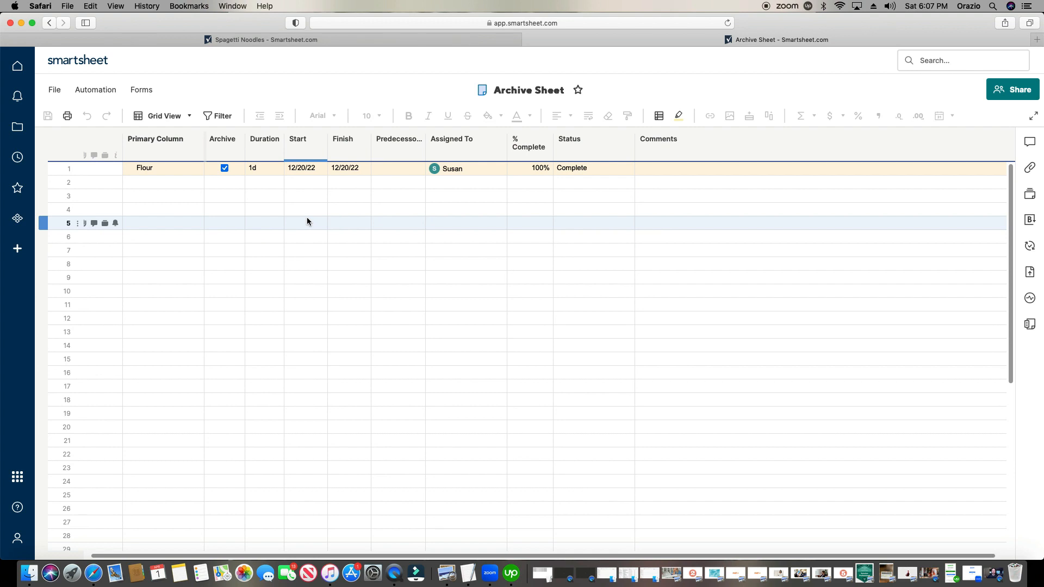
click(298, 40)
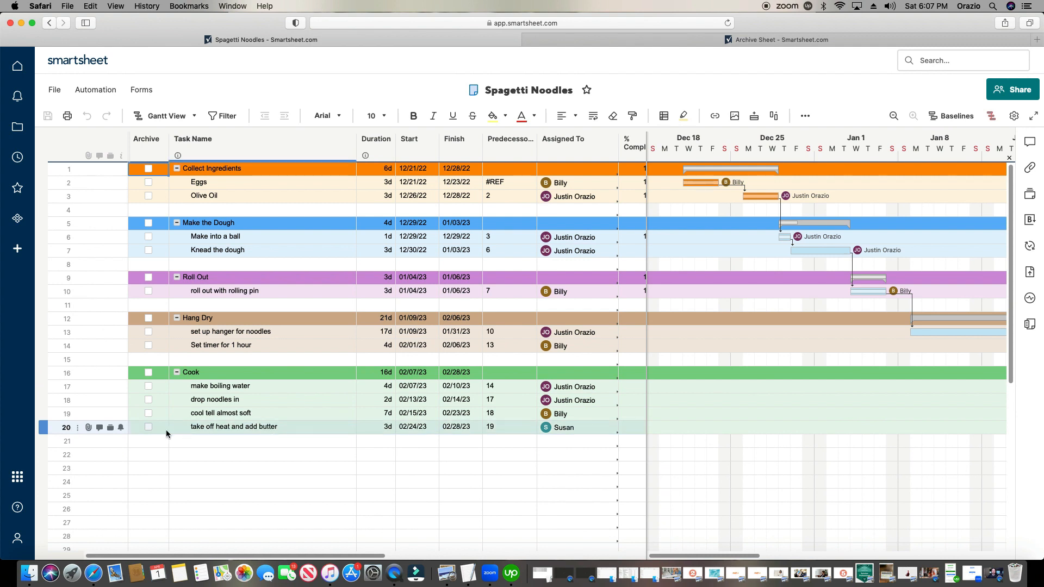
Copy the "take off heat and add butter" row and paste it into the empty row 21 below
click(46, 428)
right_click(47, 428)
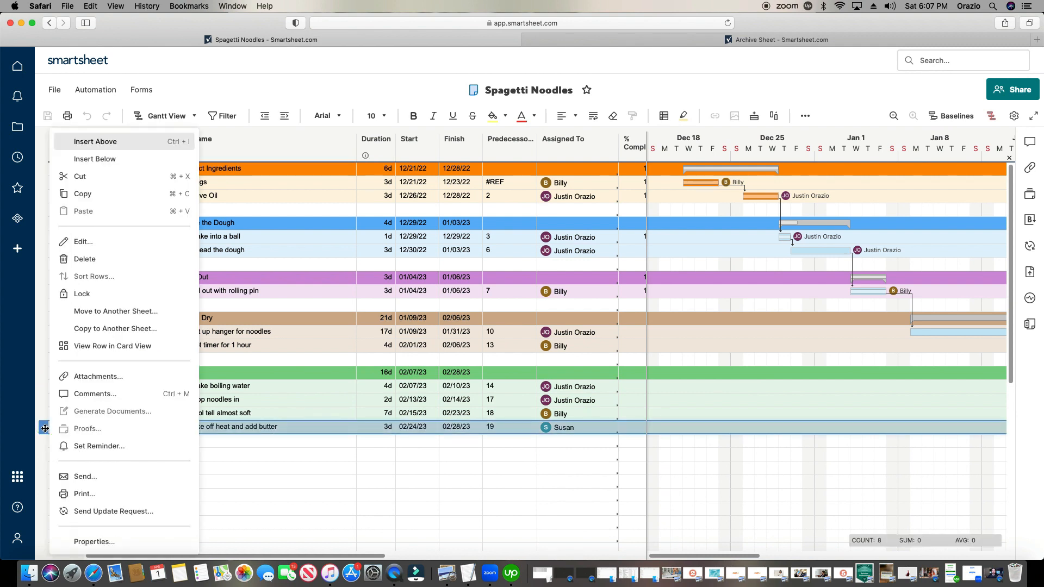
click(83, 194)
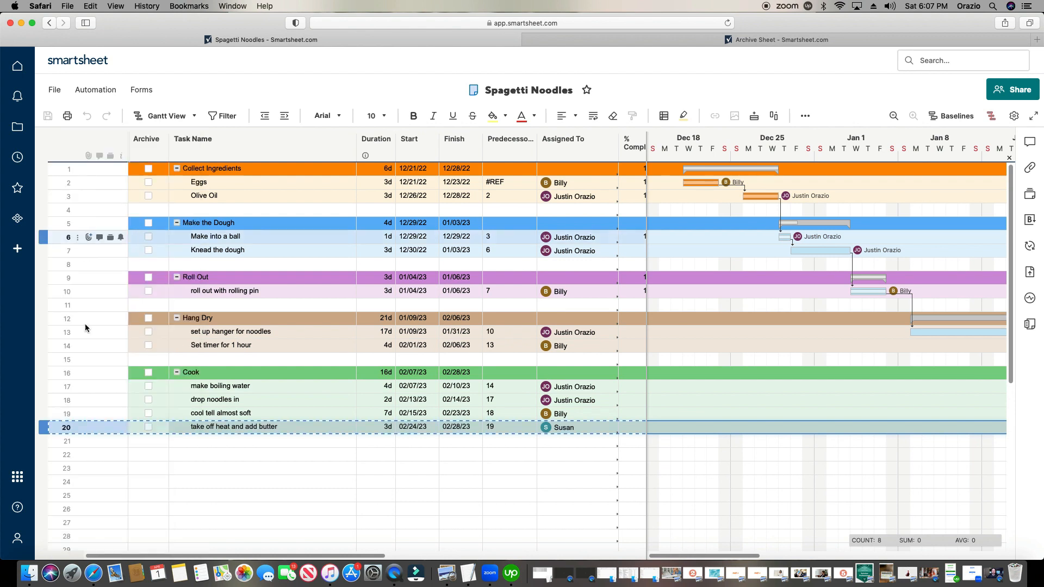
click(46, 441)
right_click(47, 441)
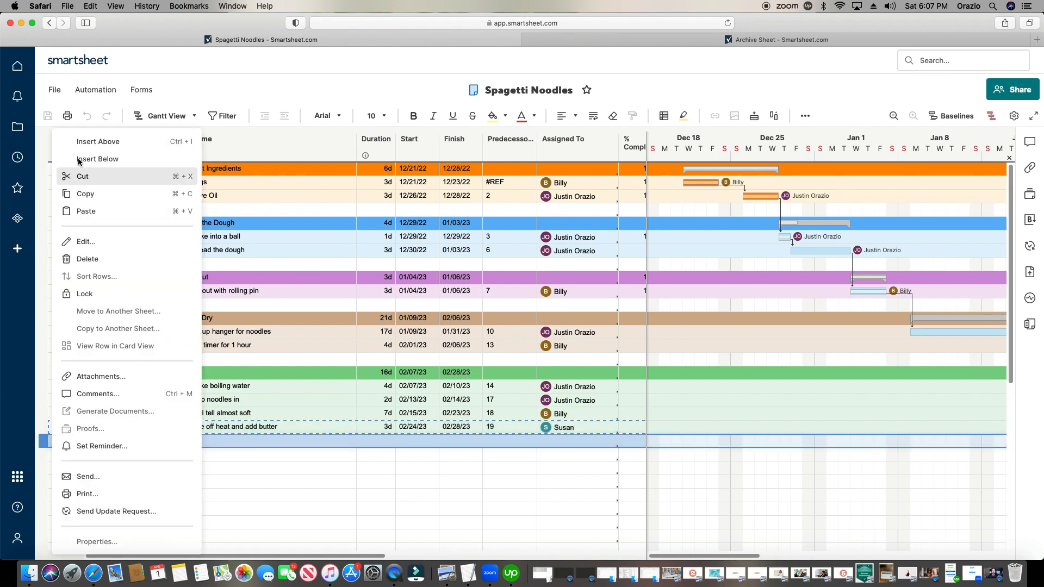
click(82, 211)
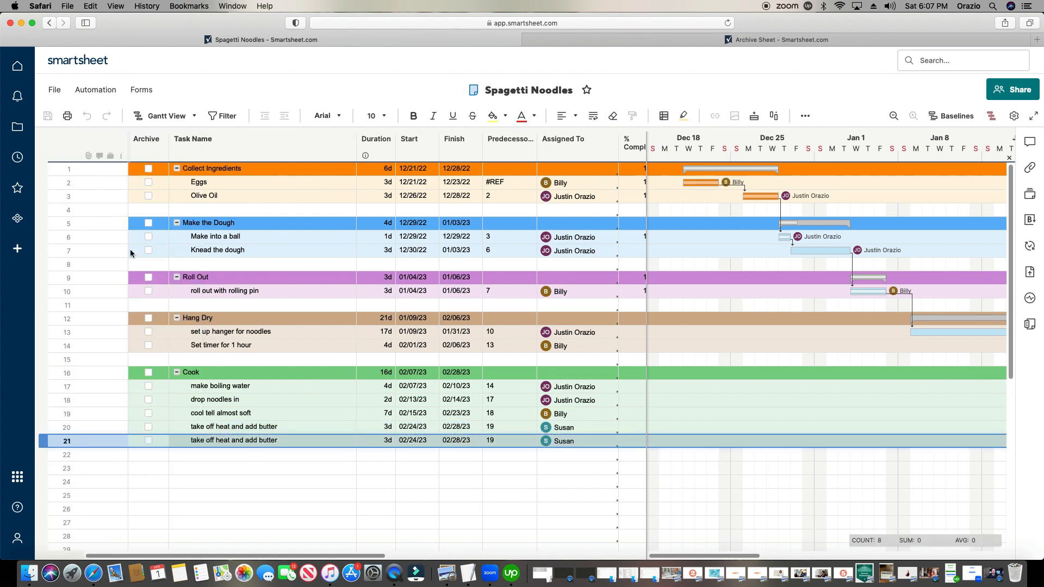
Rename the duplicated task in row 21 to "Clean up the kitchen"
double_click(284, 441)
double_click(284, 441)
triple_click(276, 439)
text(B)
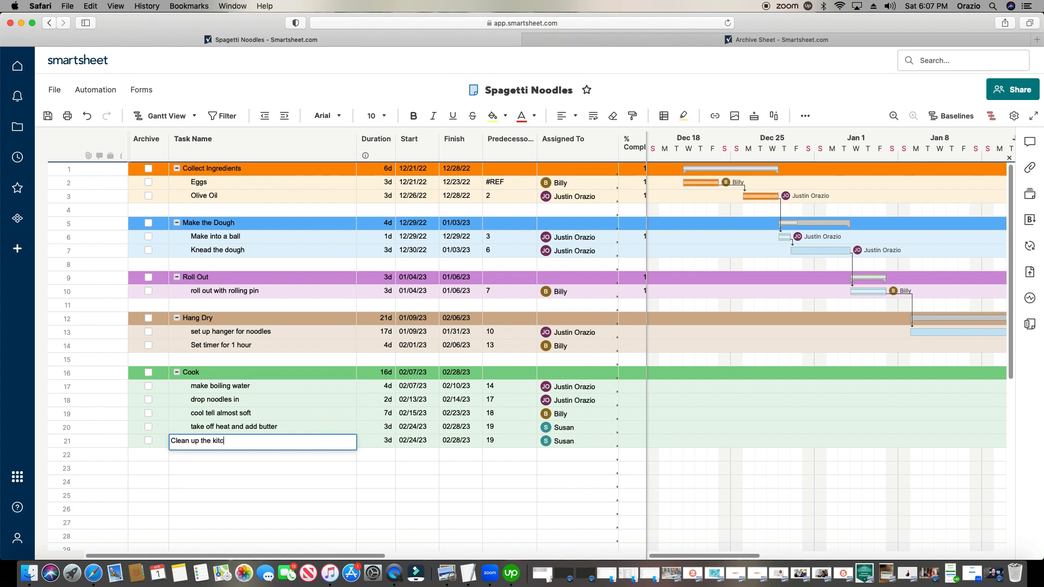
key(BackSpace)
key(BackSpace)
key(BackSpace)
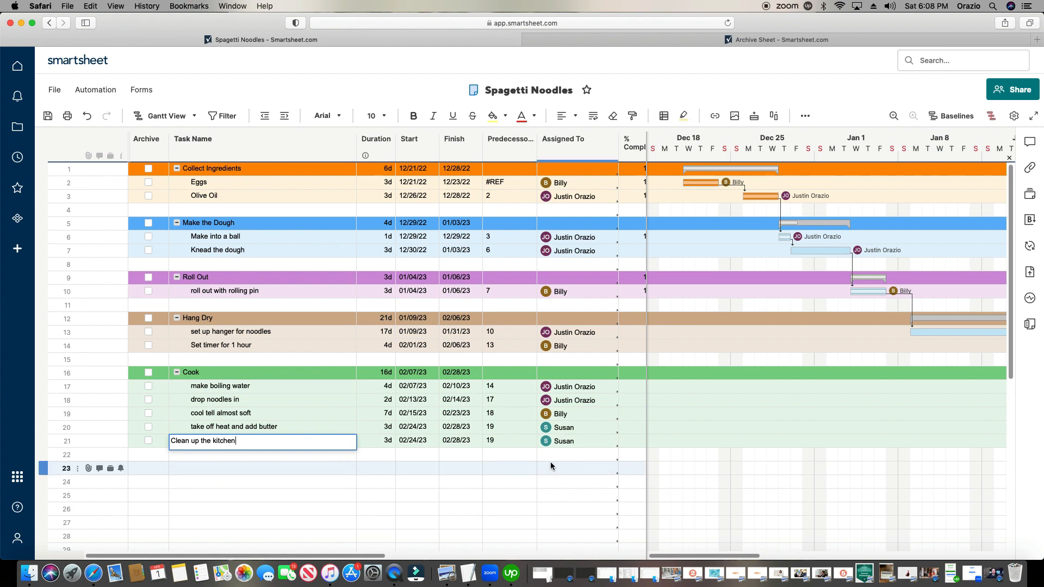
click(429, 442)
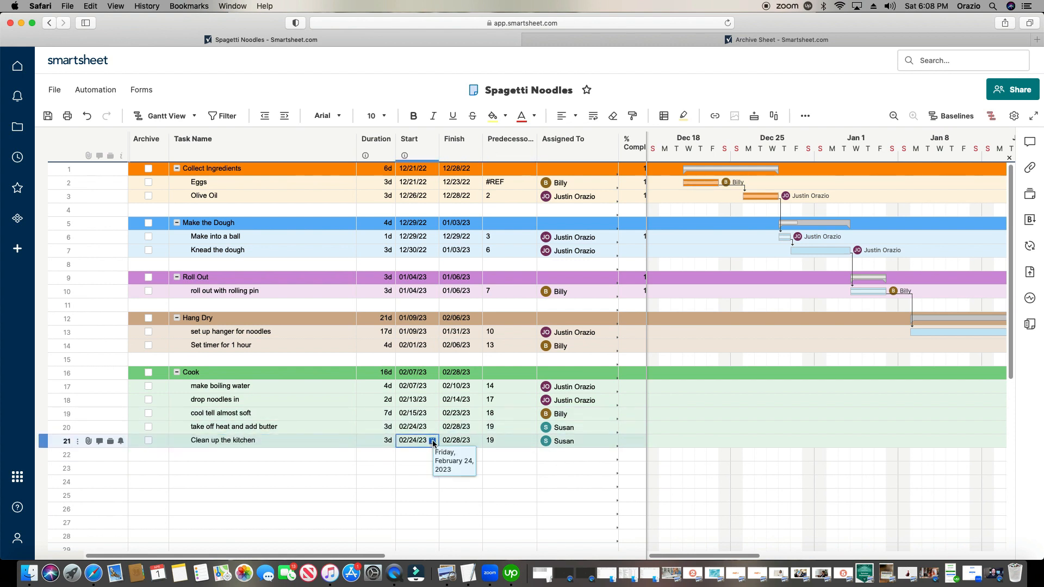
Set the predecessor of the "Clean up the kitchen" task to 20
click(501, 440)
text(20)
key(Return)
Clear the Assigned To cell of the "Clean up the kitchen" row and save the sheet
click(587, 443)
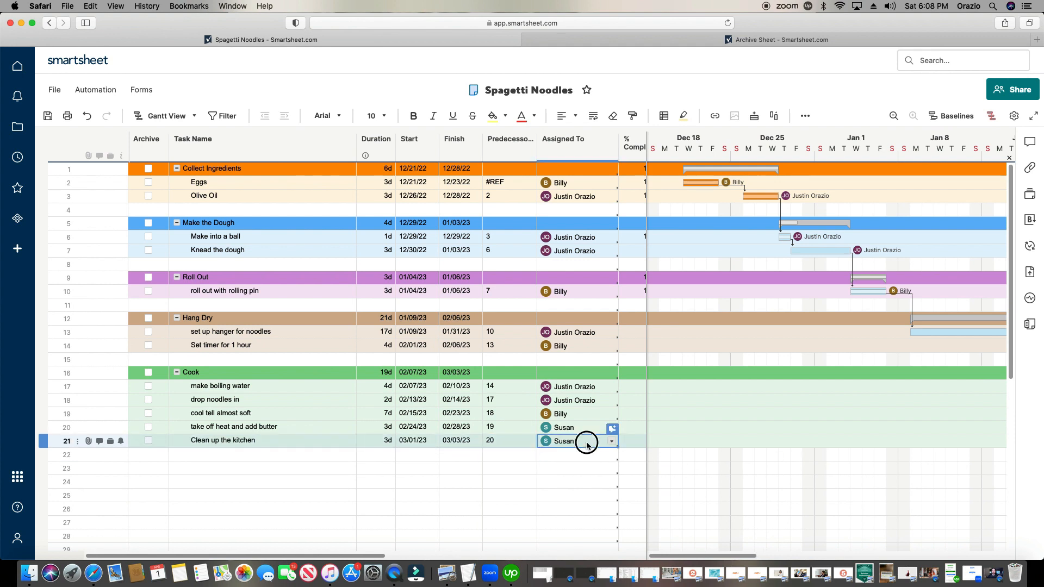
key(Delete)
click(598, 468)
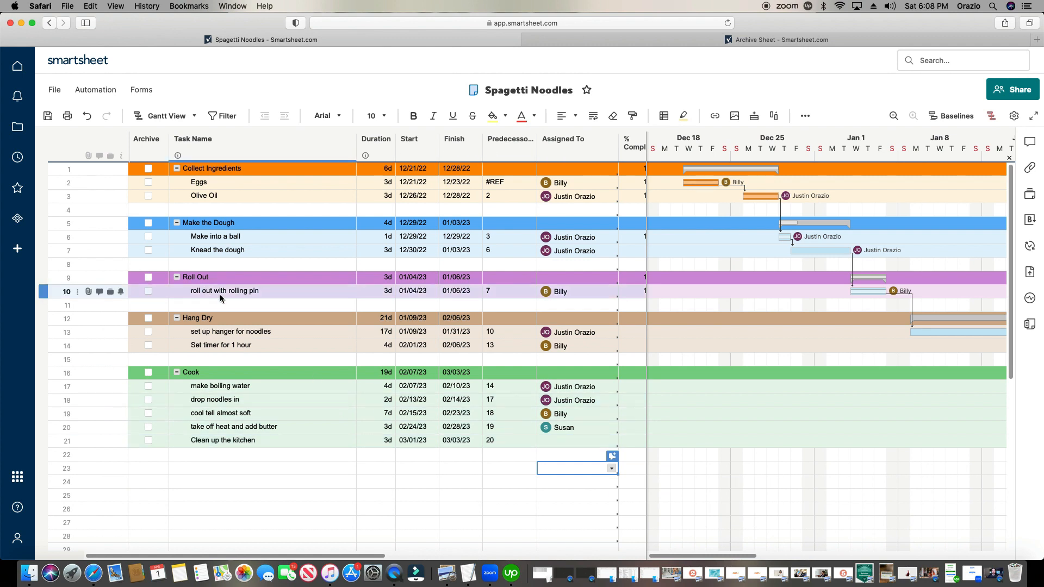
click(48, 116)
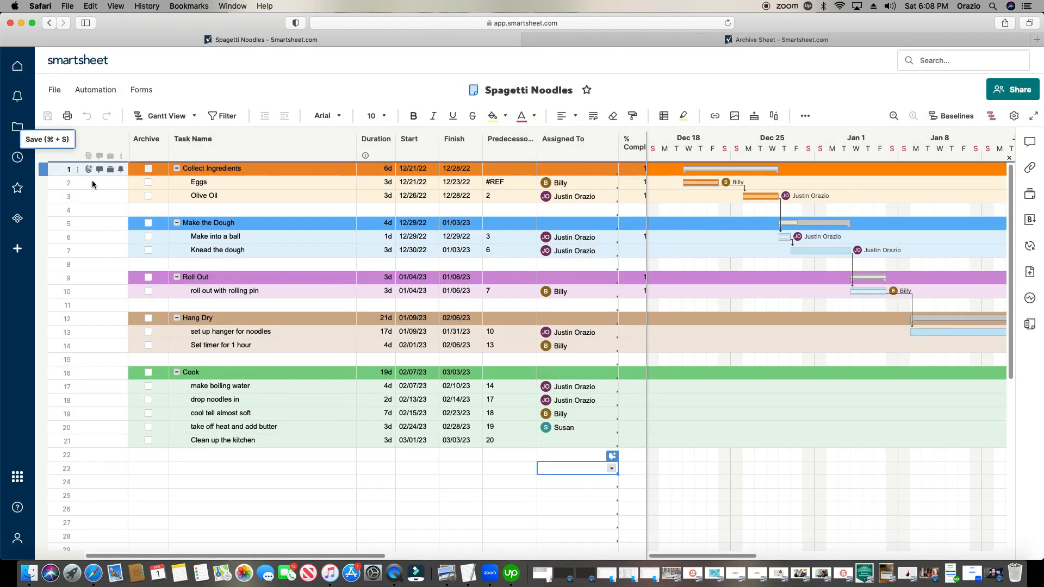
Open the Workflow Template Gallery and examine the available template categories
click(98, 92)
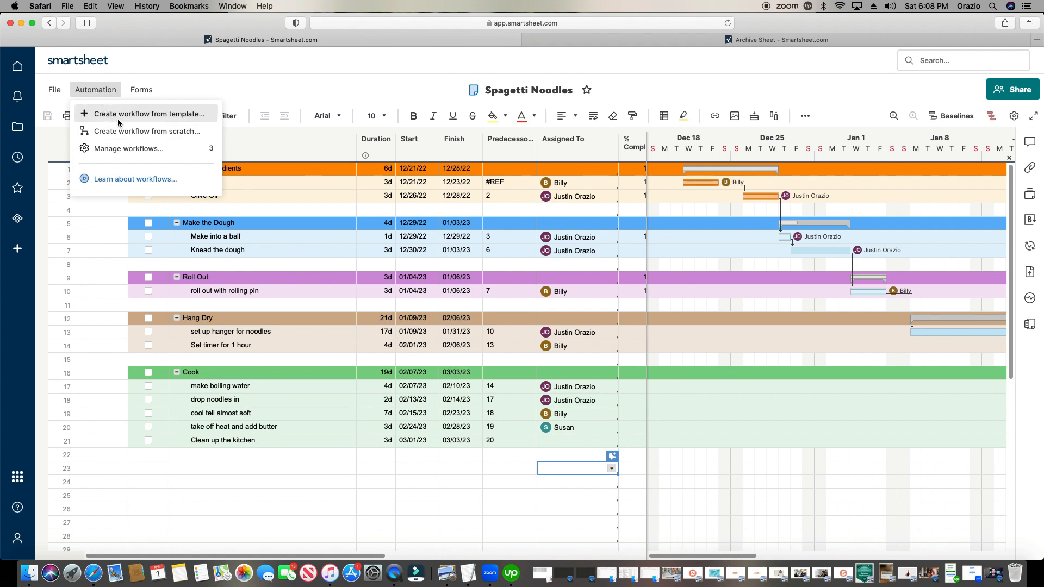
click(171, 118)
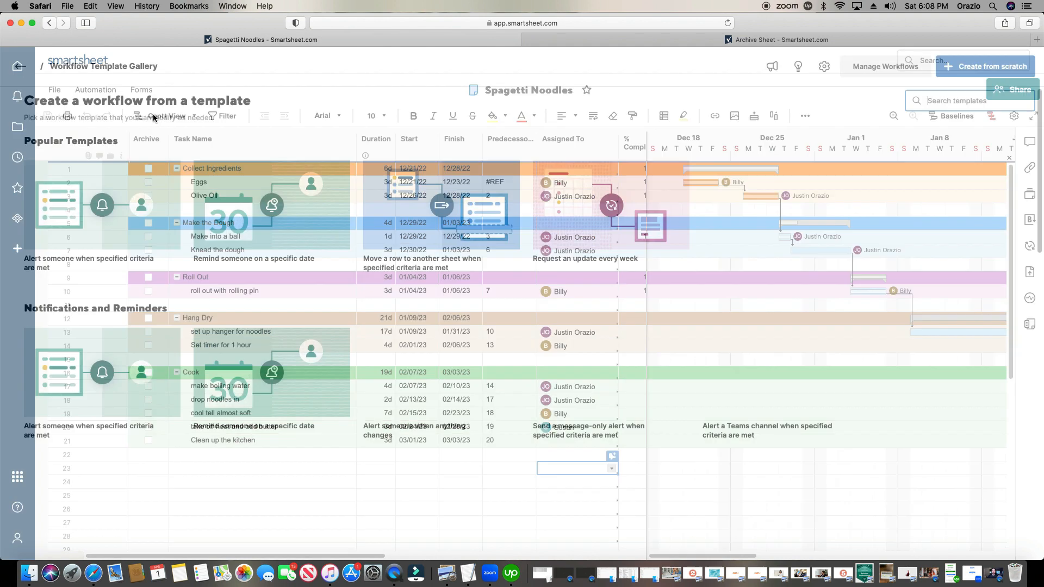
scroll(418, 269, down, 5)
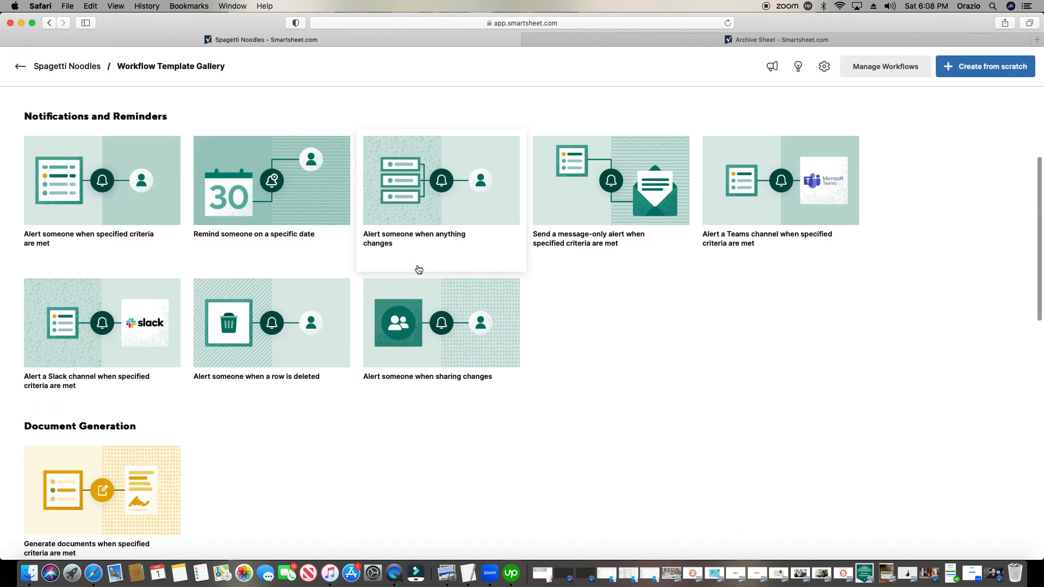
scroll(419, 269, down, 3)
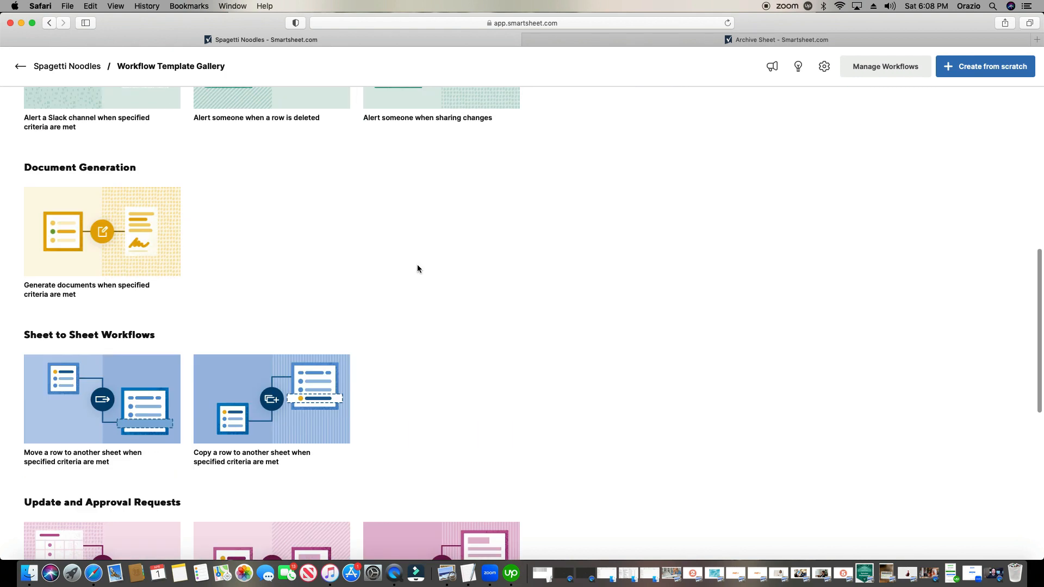
scroll(417, 268, down, 2)
scroll(417, 268, down, 4)
scroll(417, 269, up, 5)
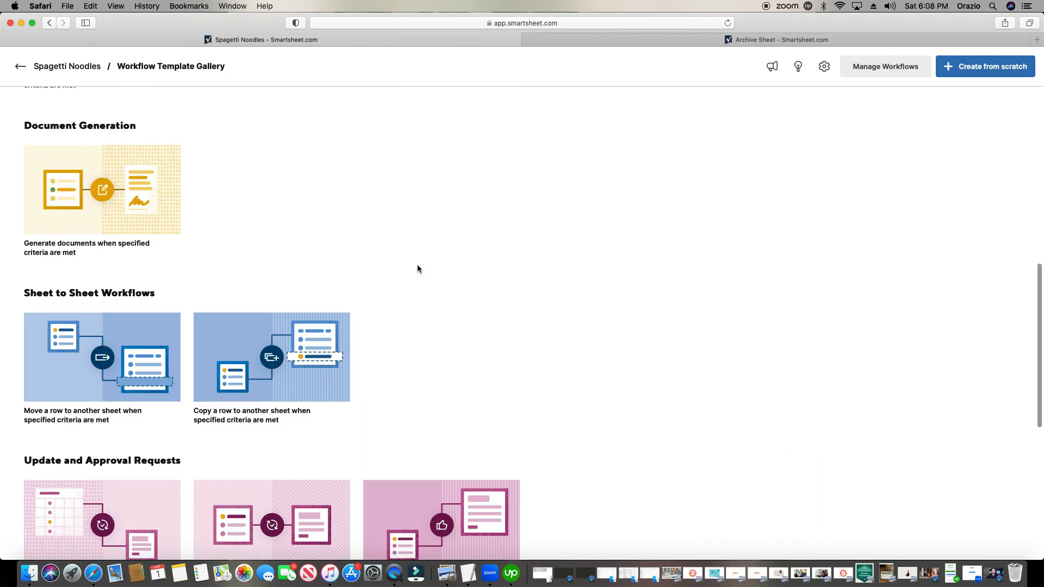
scroll(417, 268, up, 8)
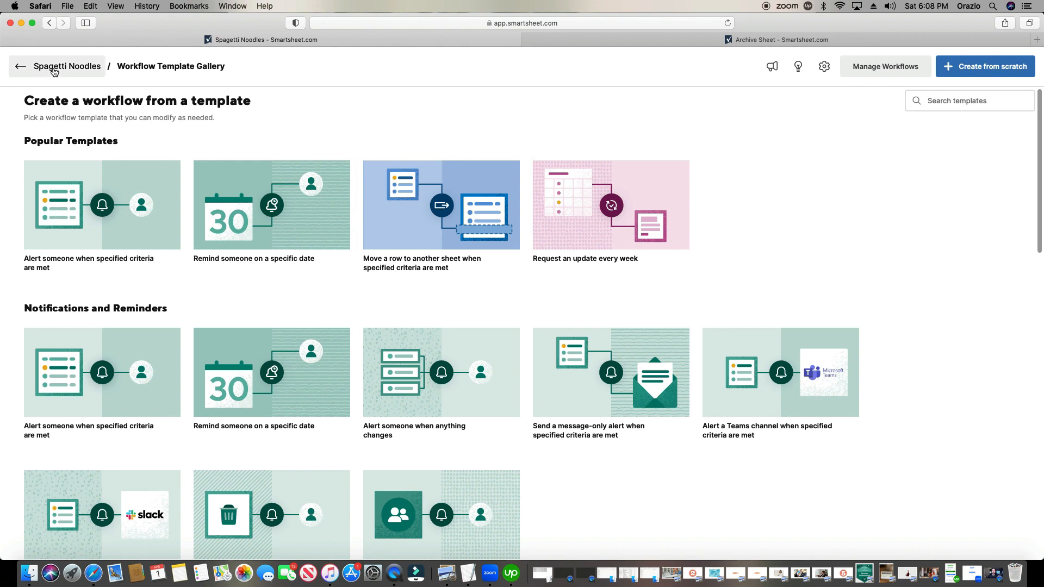
Create a workflow from scratch and name it "Update Request When Someone Is Assigned"
click(961, 68)
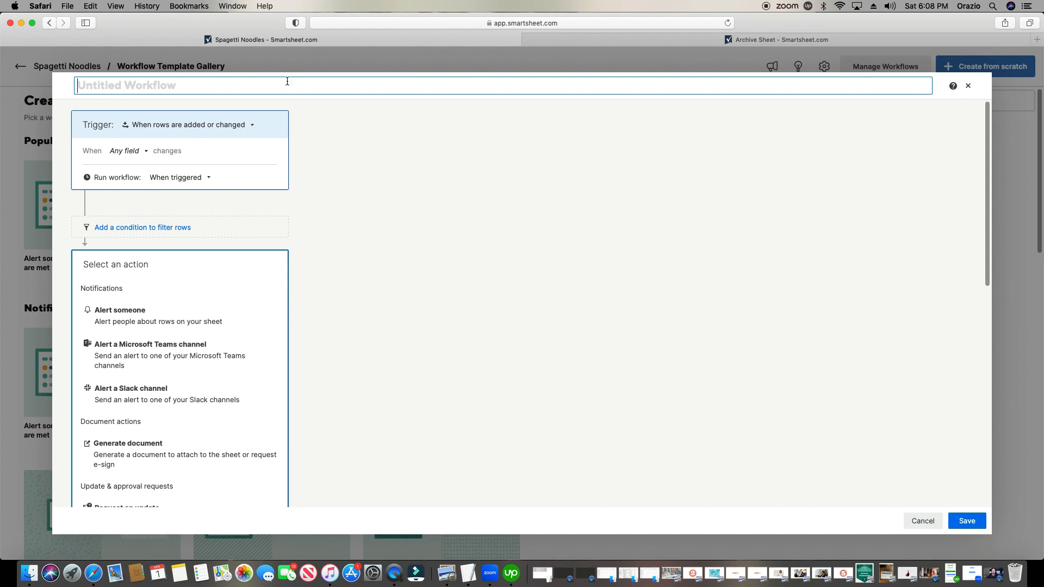
text(Update R)
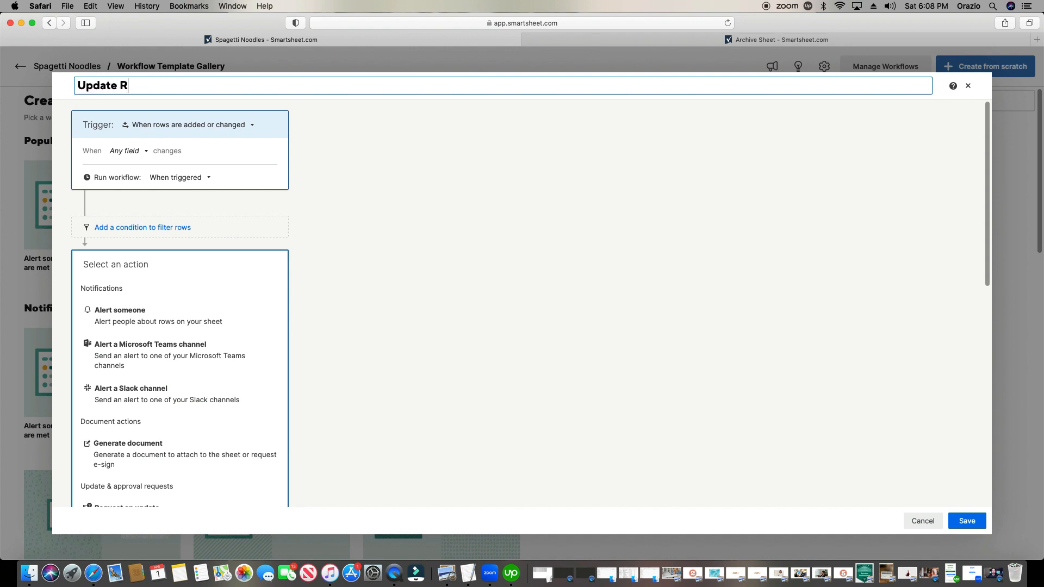
text(equest When)
key(BackSpace)
text(en Someone Sl)
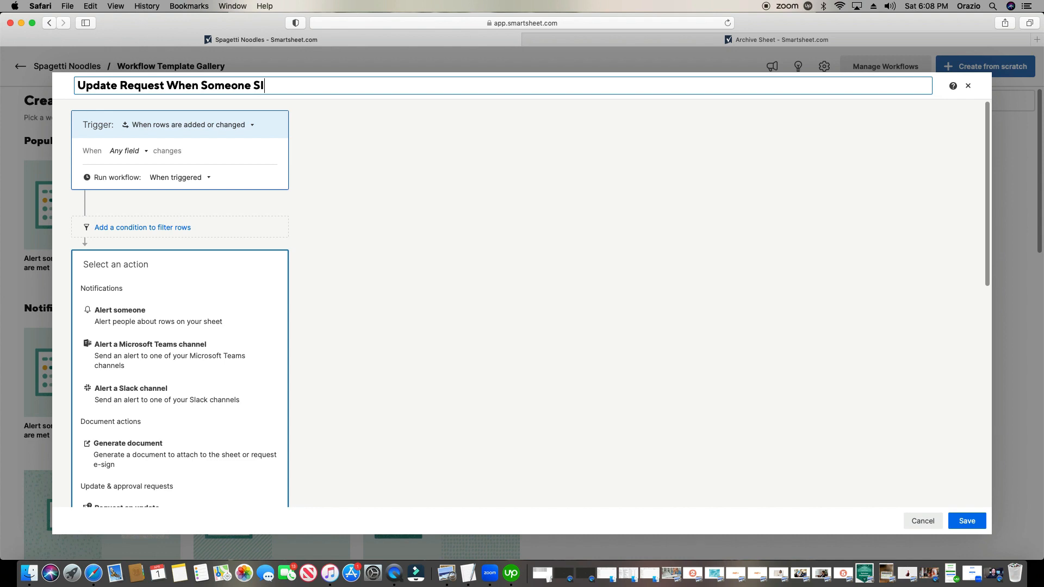
key(BackSpace)
text(Is Assigned)
Set the trigger to When rows are added or changed, firing when Assigned To changes to Any Value
click(245, 124)
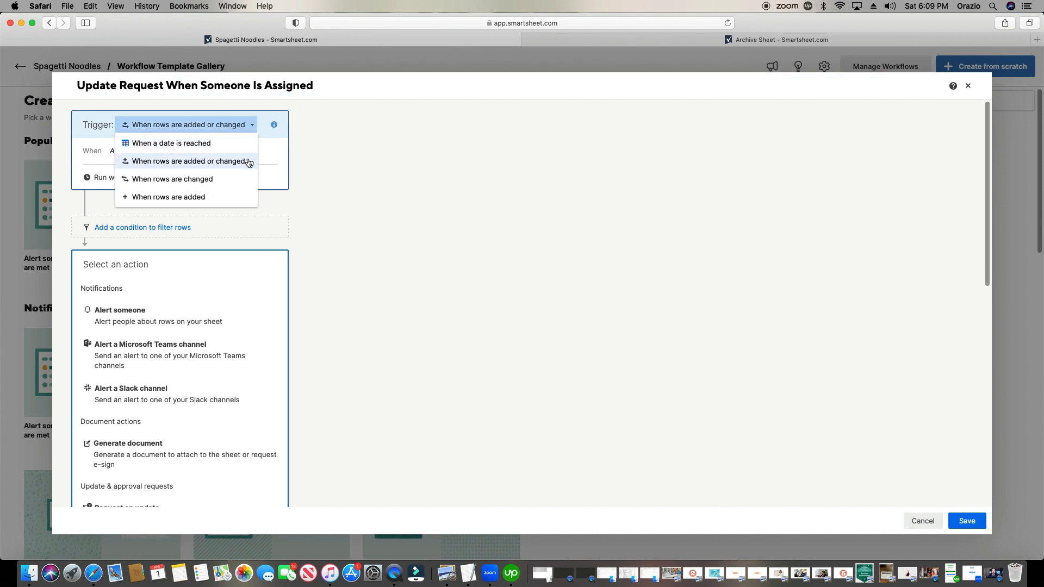
click(254, 160)
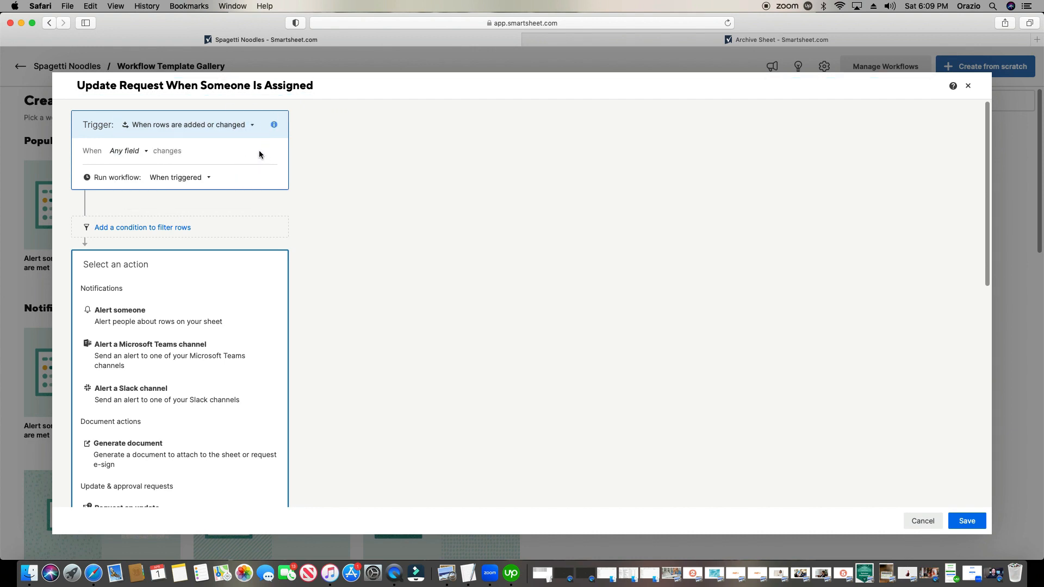
click(138, 152)
scroll(139, 198, down, 2)
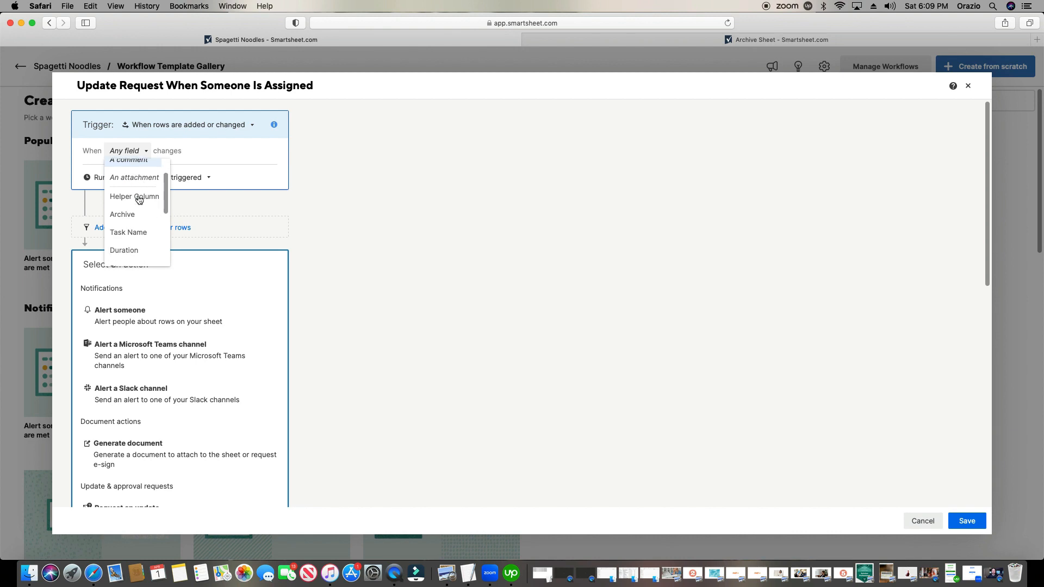
scroll(139, 199, down, 3)
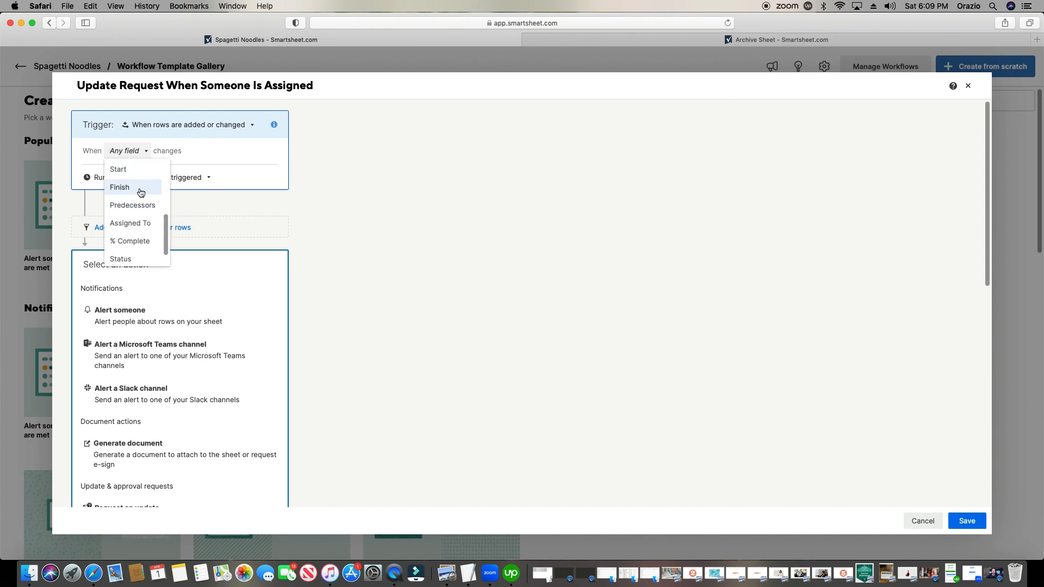
click(138, 224)
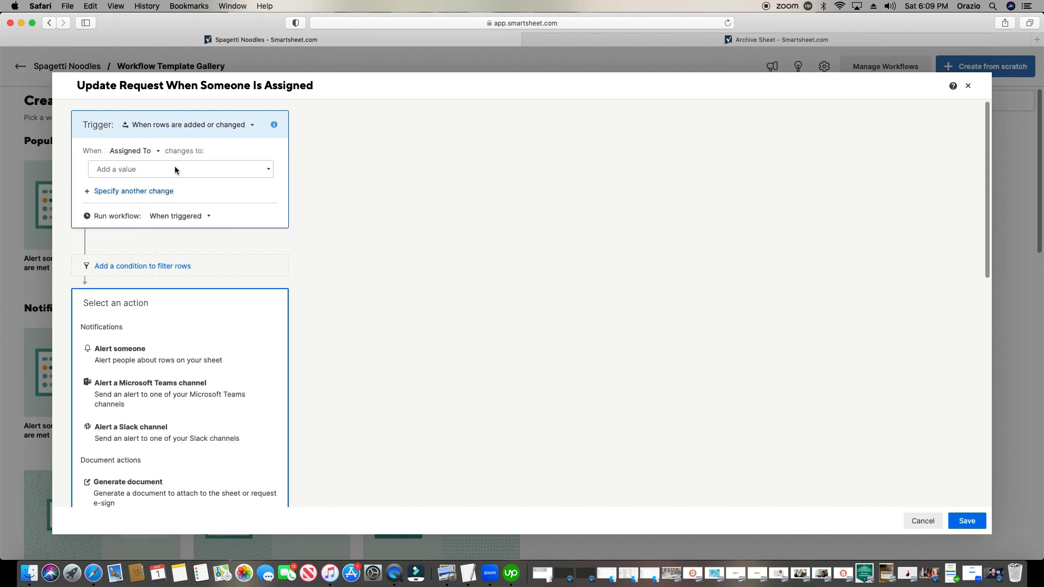
click(155, 169)
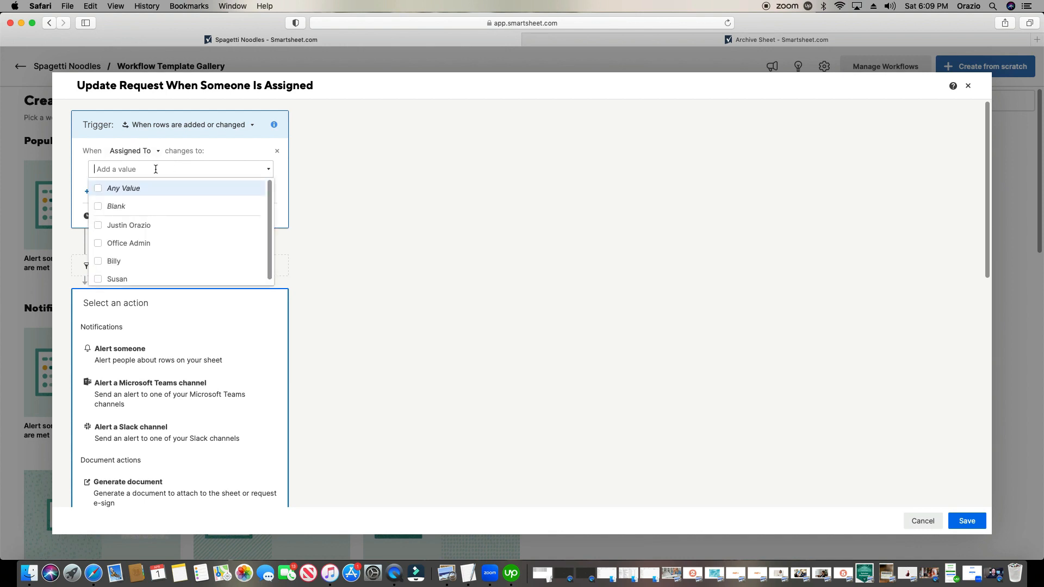
click(98, 190)
click(371, 182)
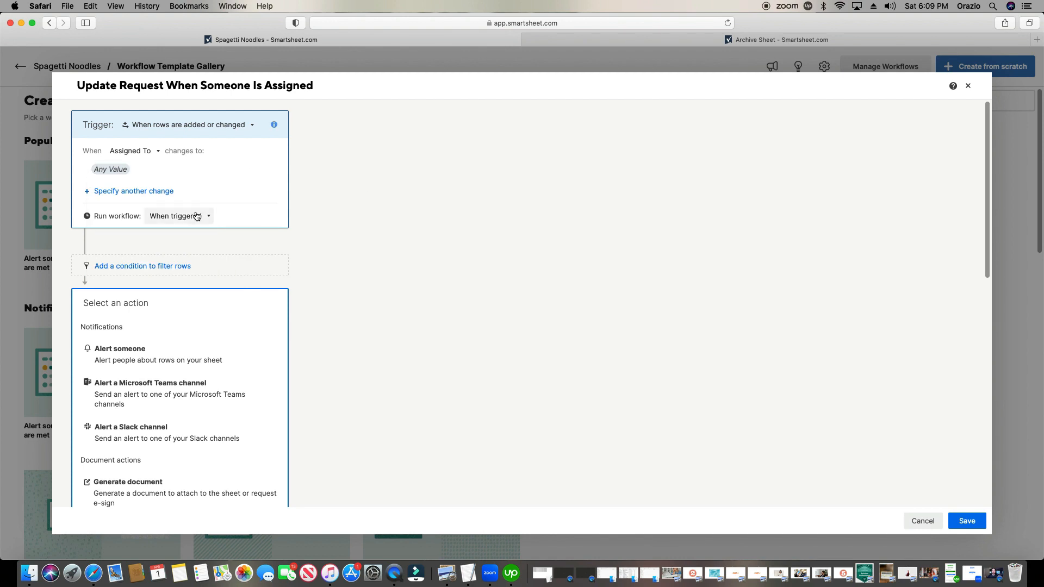
Add a Request an update action to the workflow and set its recipients to Send to contacts in a cell
scroll(361, 212, down, 5)
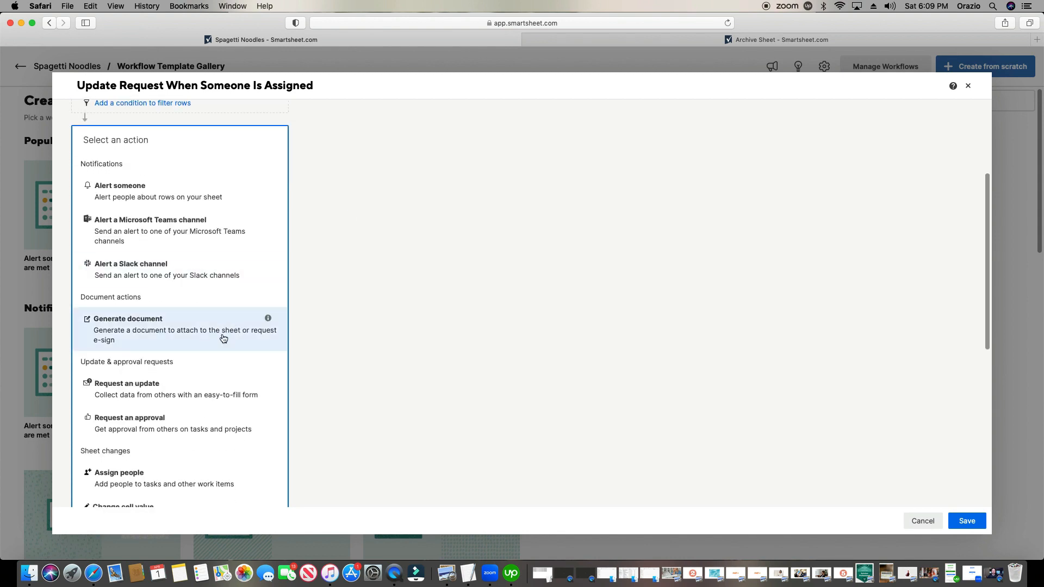
click(199, 390)
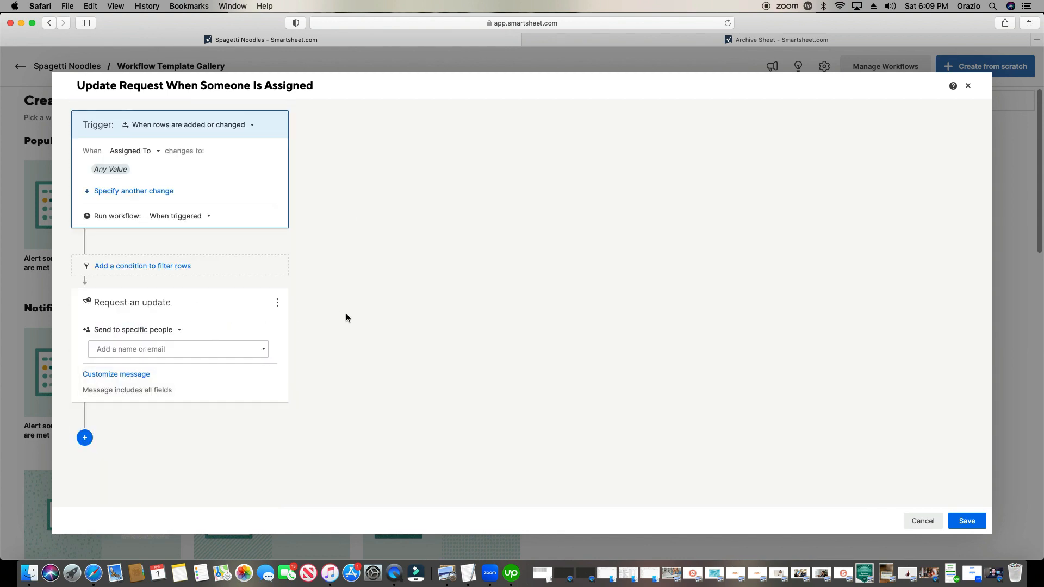
click(169, 336)
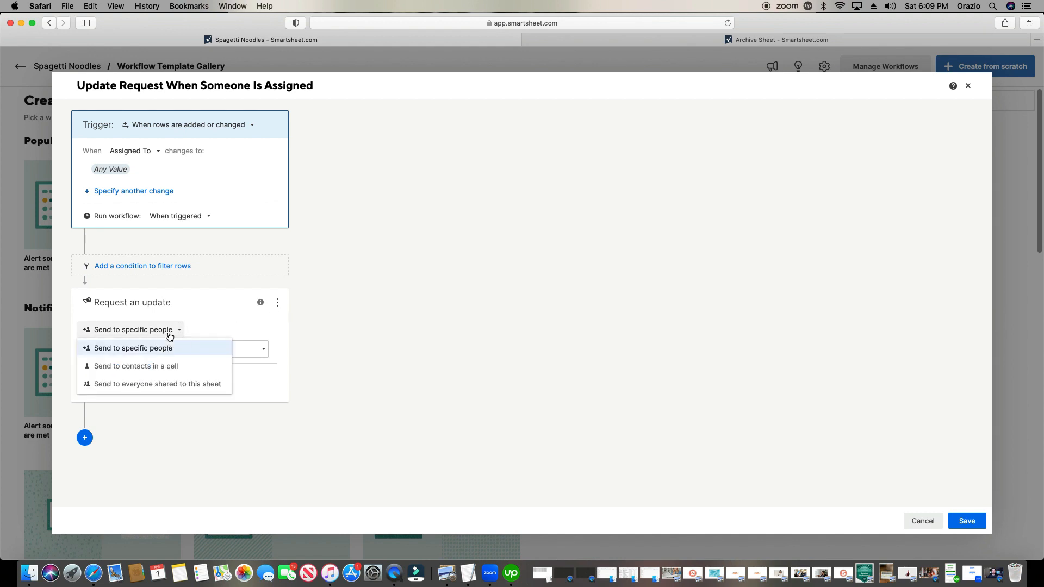
click(178, 330)
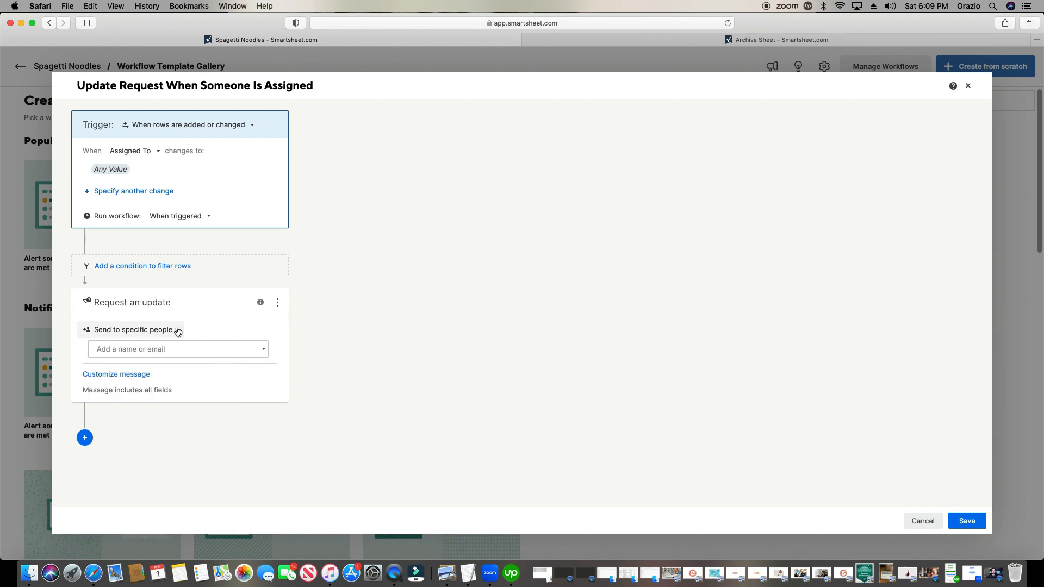
click(178, 331)
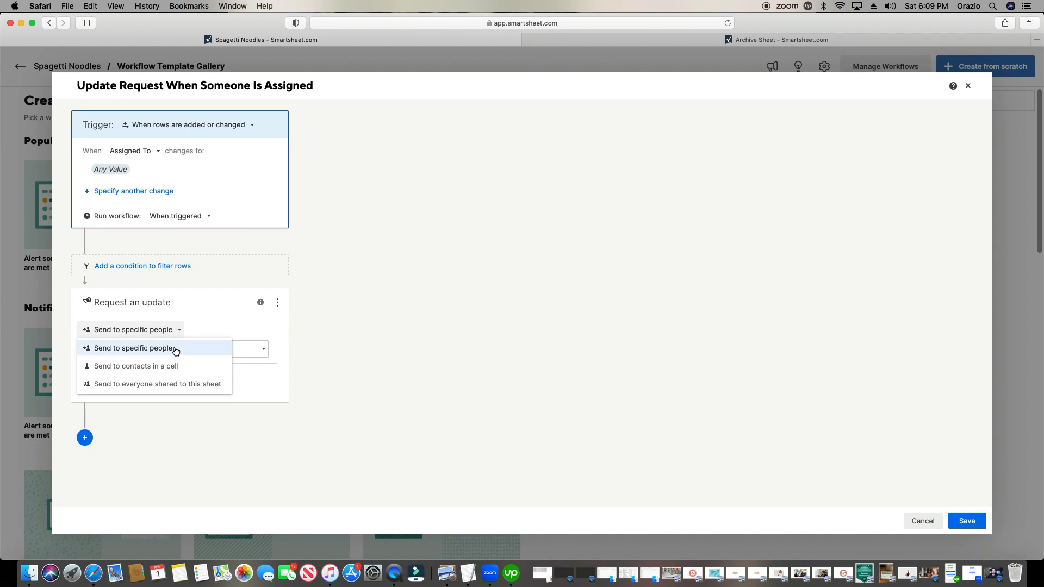
click(195, 346)
click(192, 348)
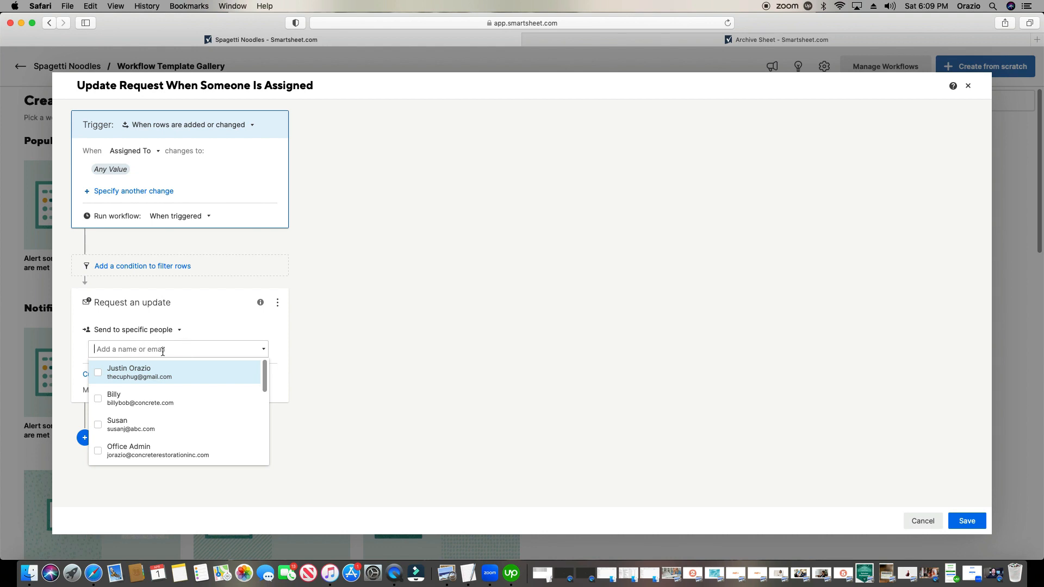
click(171, 330)
click(176, 368)
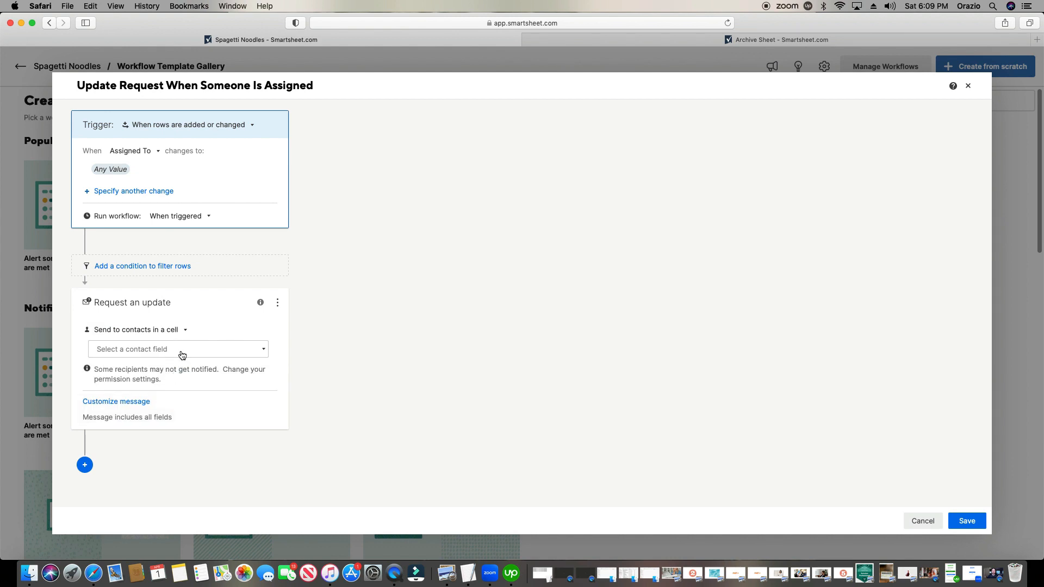
Choose Assigned To as the contact field that receives the update request
click(180, 351)
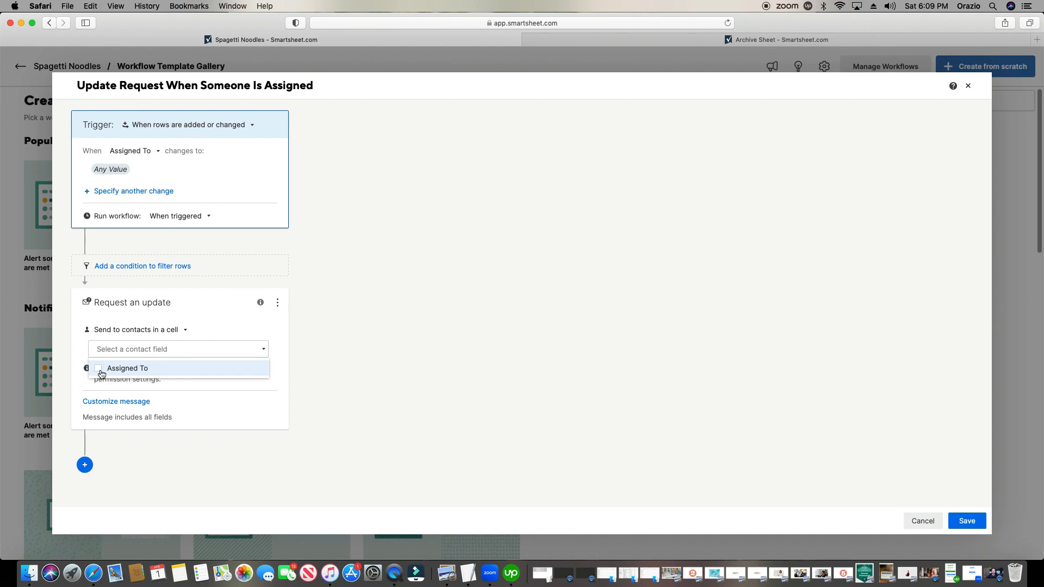
click(99, 369)
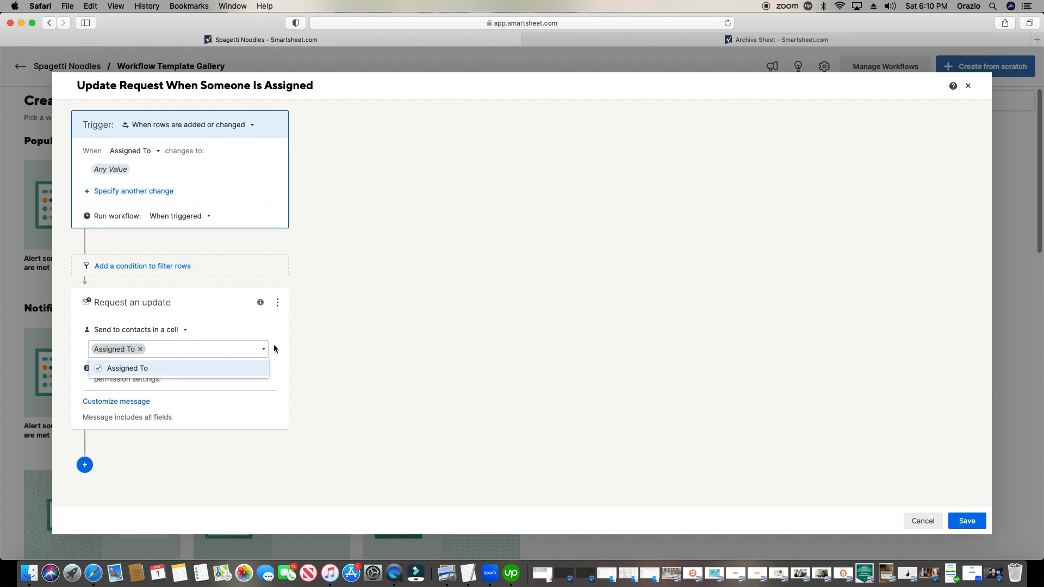
click(293, 344)
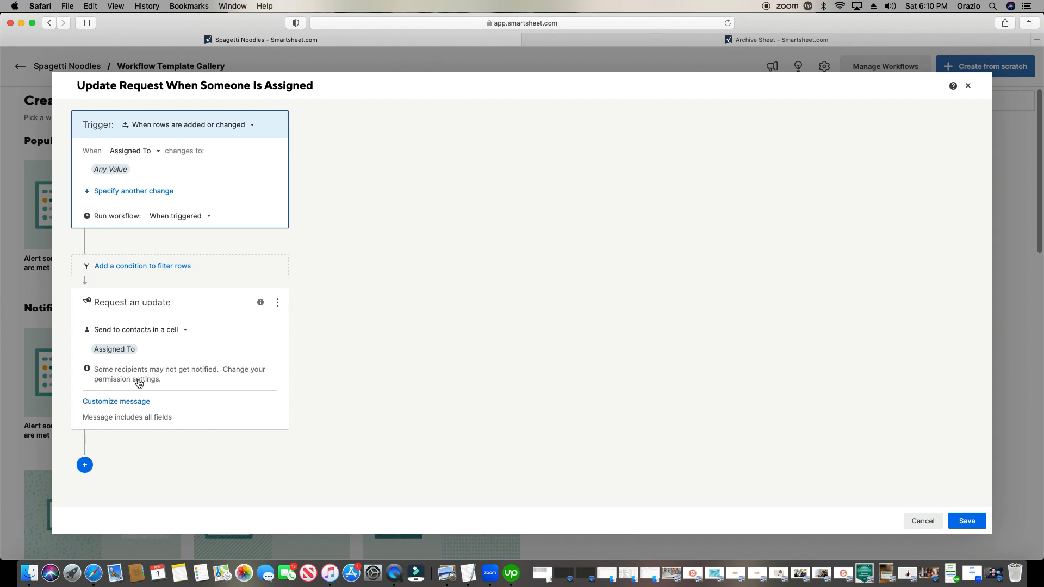
Set the sheet's automation permissions to Unrestricted and save the workflow
click(138, 381)
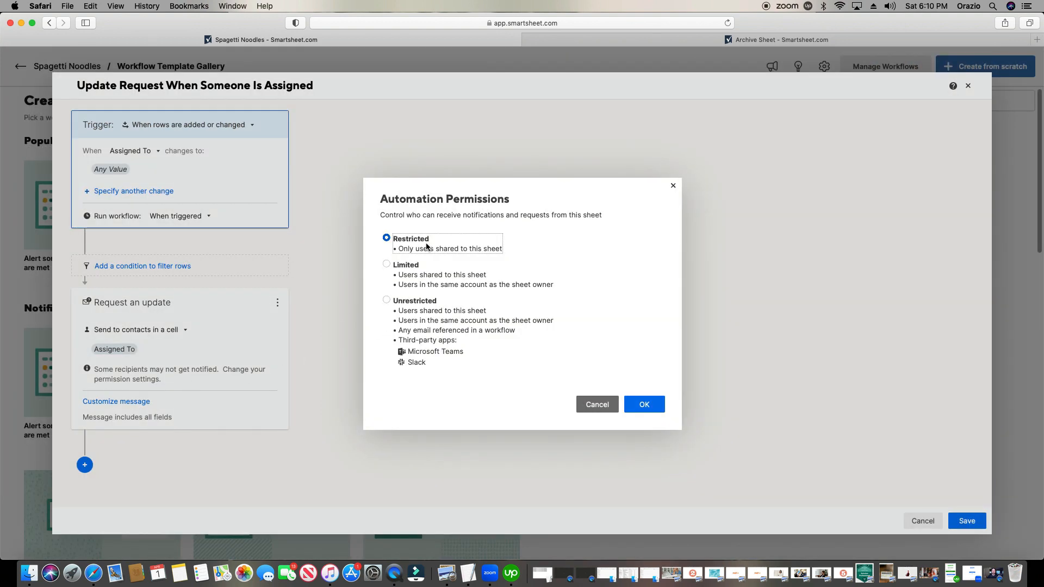
click(387, 301)
click(643, 405)
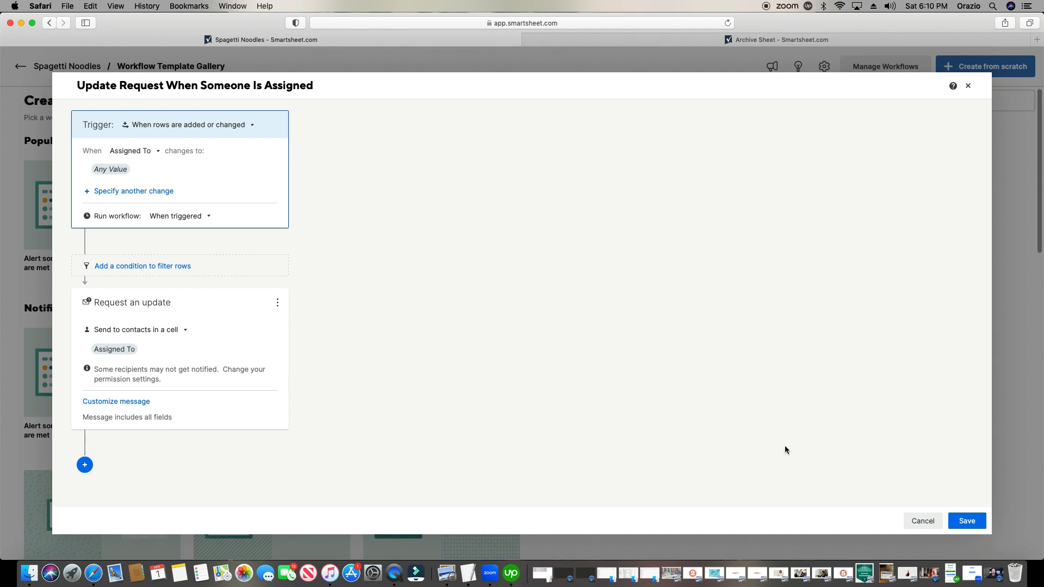
click(961, 524)
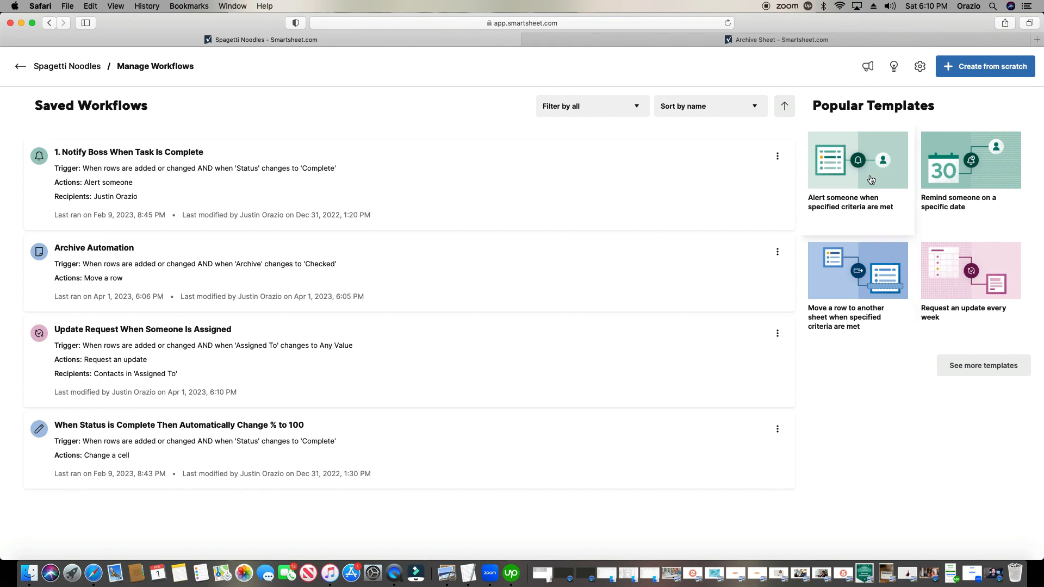
Check the sheet's automation permissions from the saved workflows overview
click(919, 66)
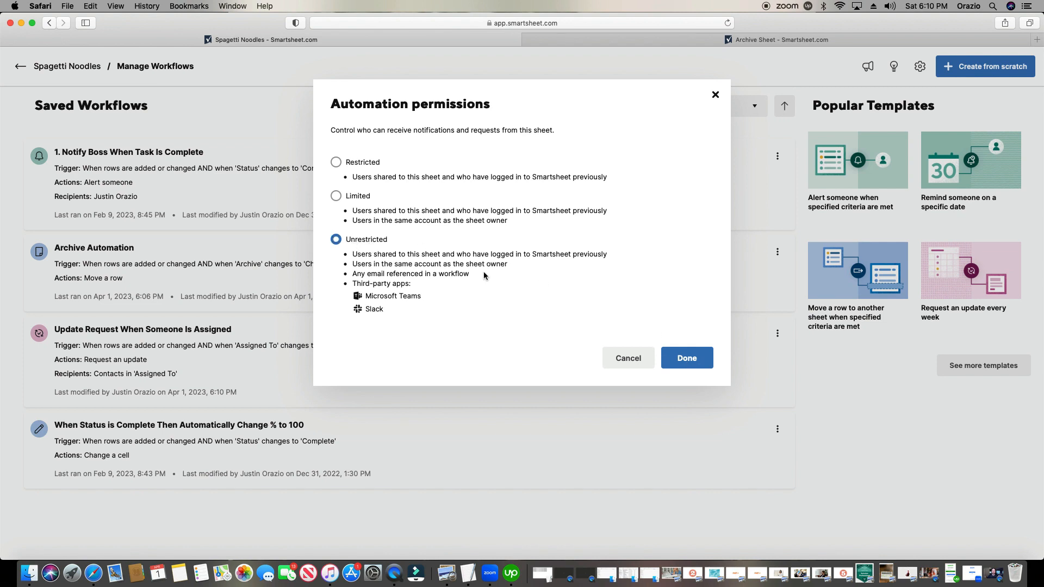
click(697, 360)
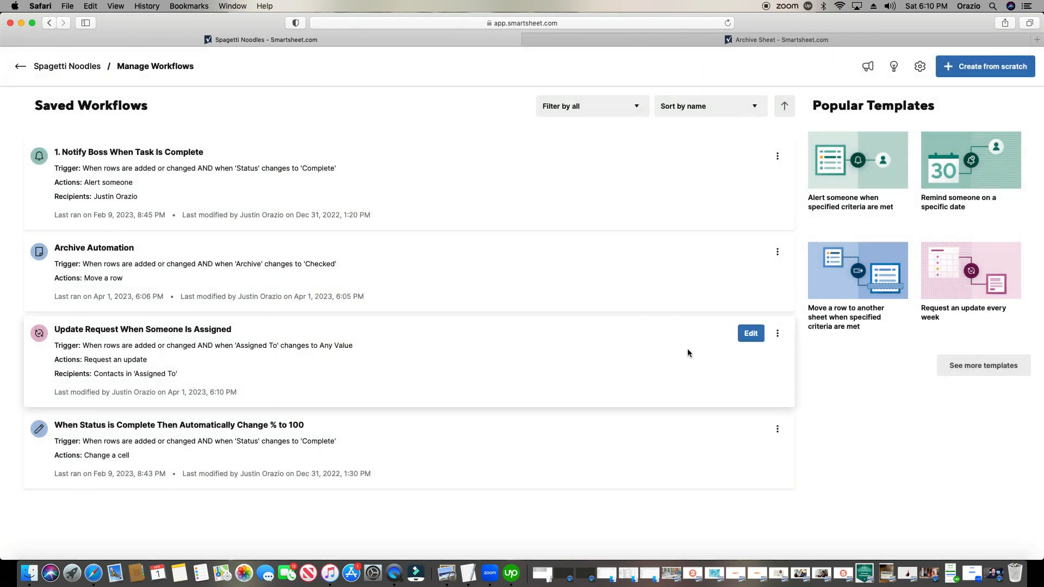
Edit the Update Request When Someone Is Assigned workflow and customize its message with the subject "You Have Been Assigned!"
click(751, 334)
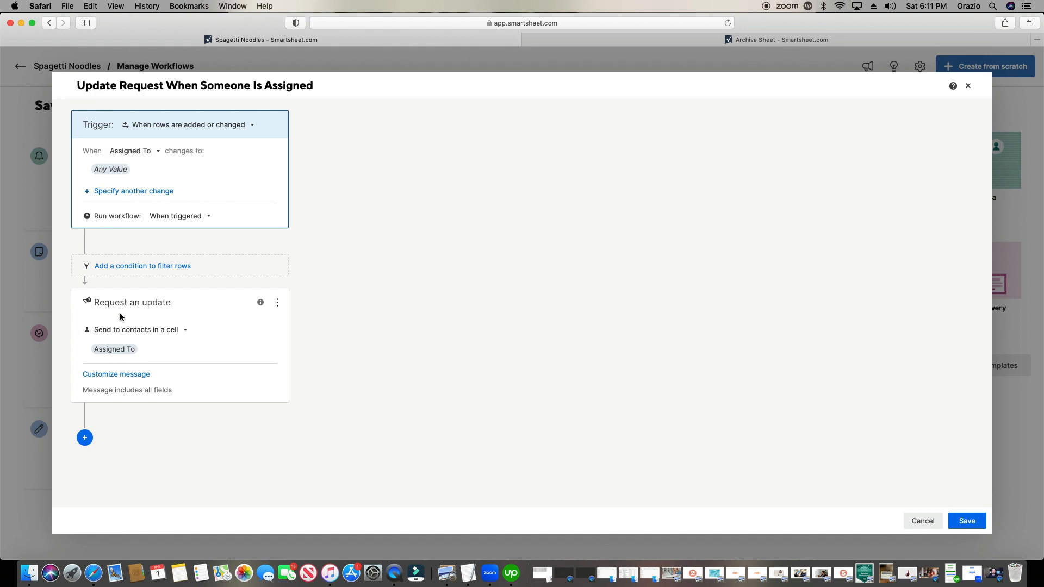
click(137, 379)
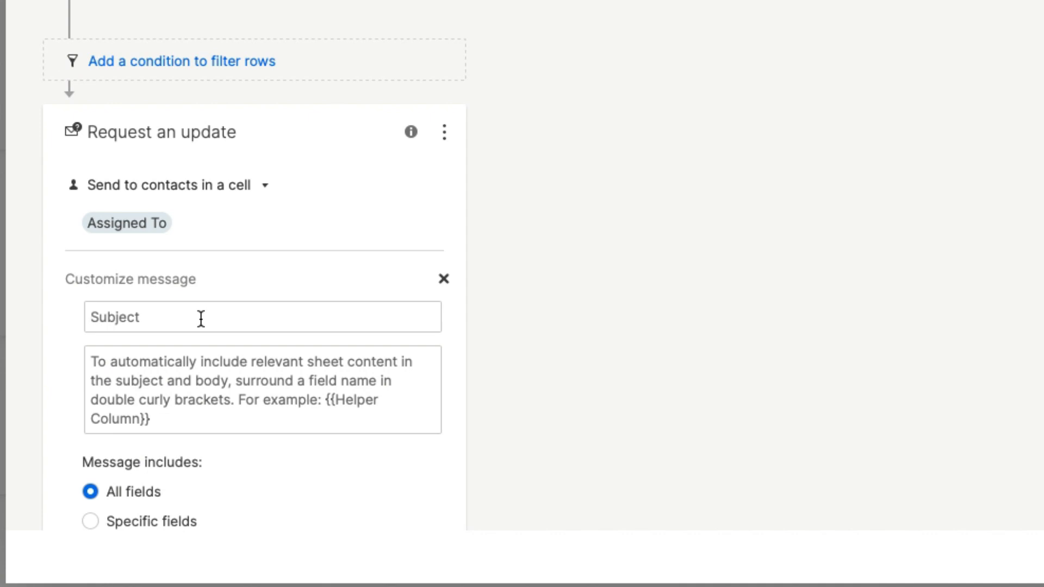
click(201, 319)
text(You have)
key(BackSpace)
key(BackSpace)
key(BackSpace)
key(BackSpace)
key(BackSpace)
text(Have Been Assigned!)
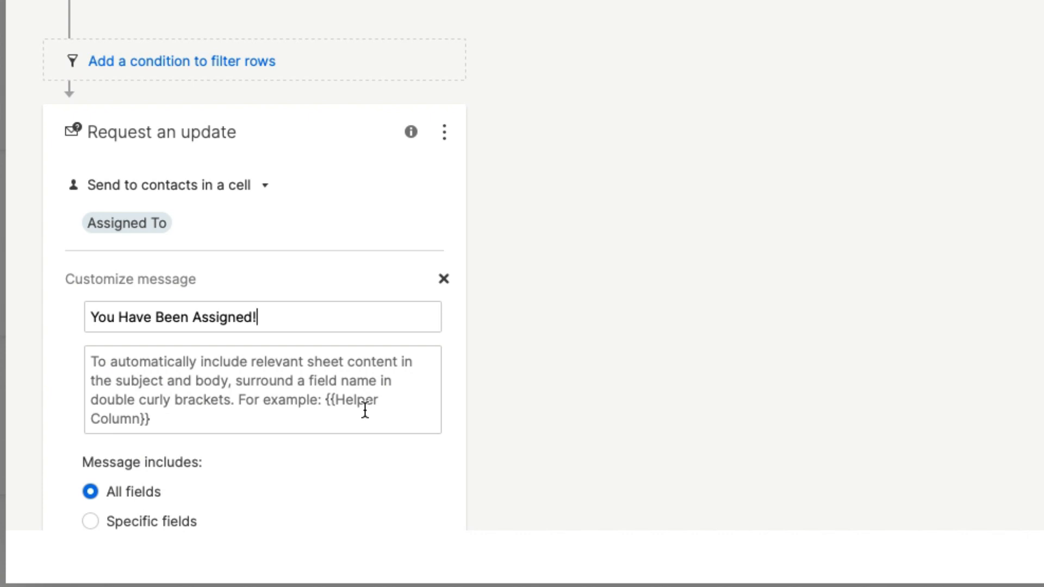
Switch the message content to Specific fields and look through the fields that can be included
click(229, 369)
scroll(228, 369, down, 2)
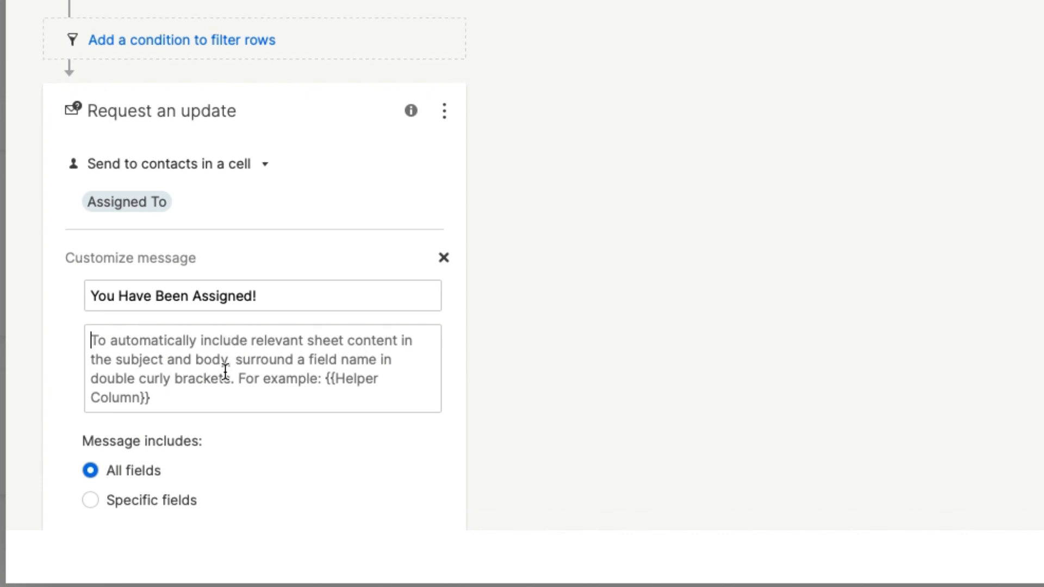
click(90, 461)
scroll(498, 441, down, 3)
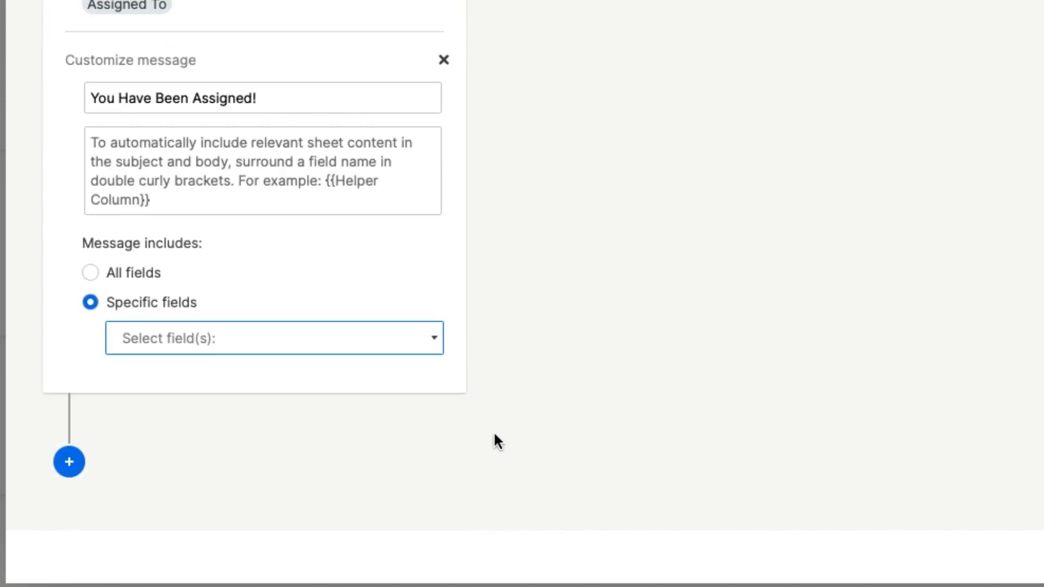
click(433, 344)
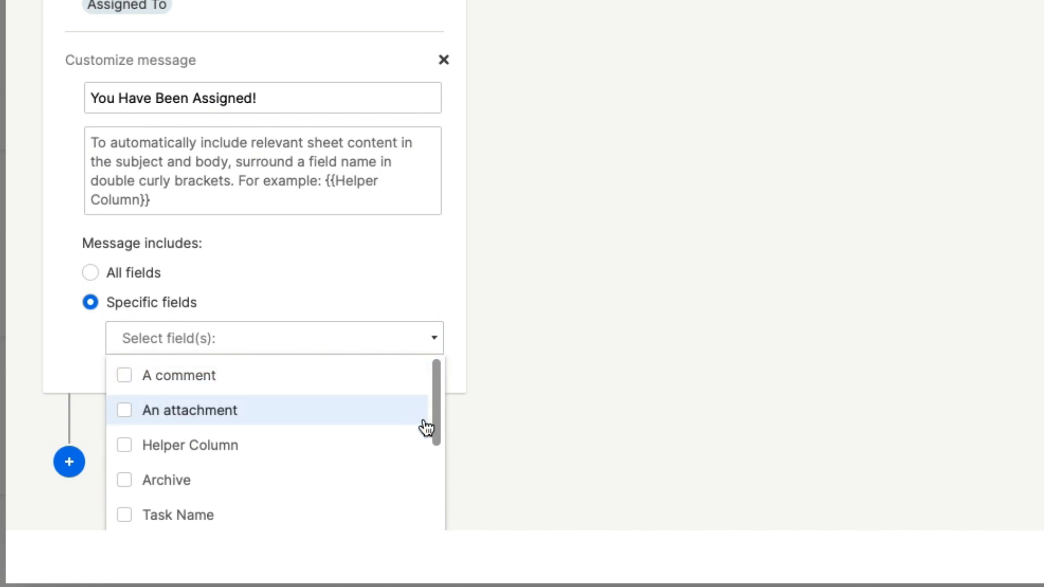
scroll(423, 427, down, 1)
Write the message body "You have been assigned to {{Task Name}} please update."
click(340, 155)
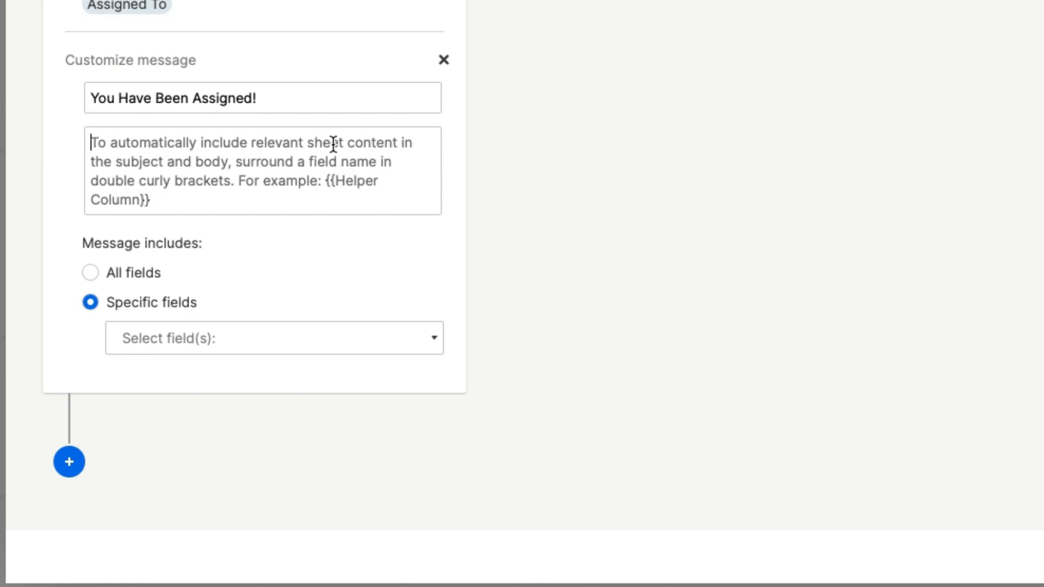
text(You hav)
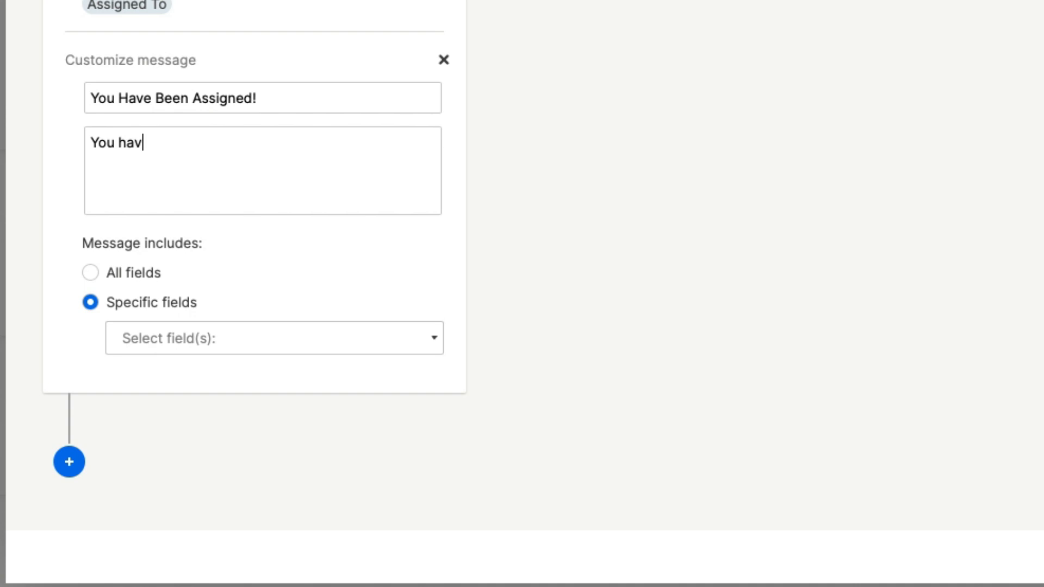
text(e been assigned to)
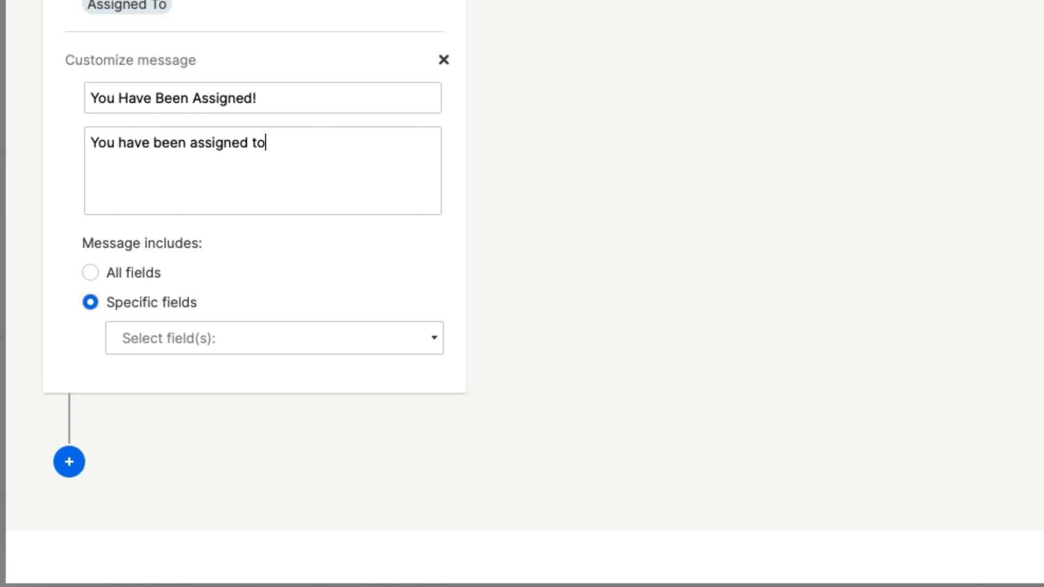
text( {{Task Name}})
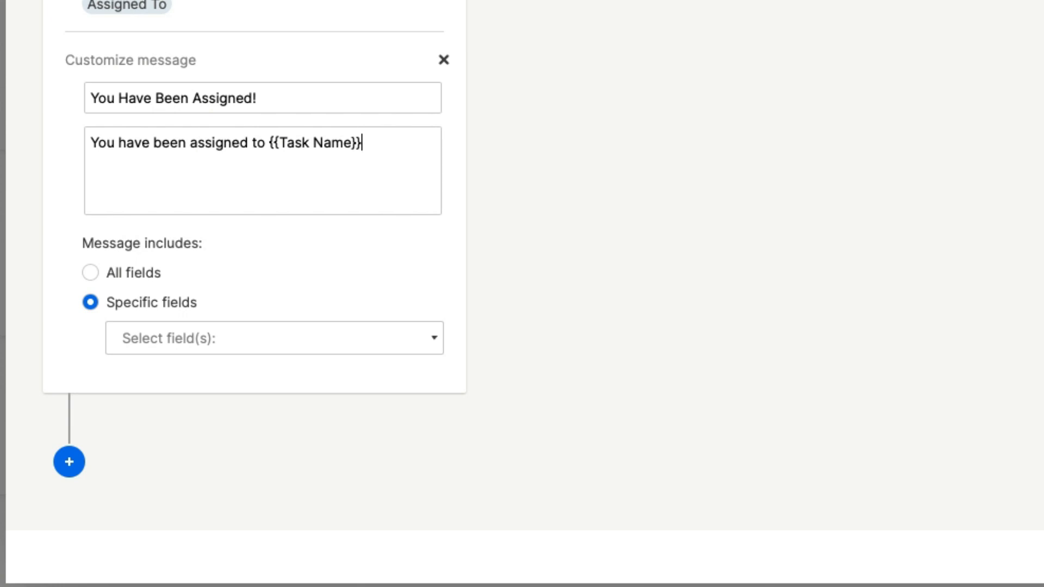
text( please update)
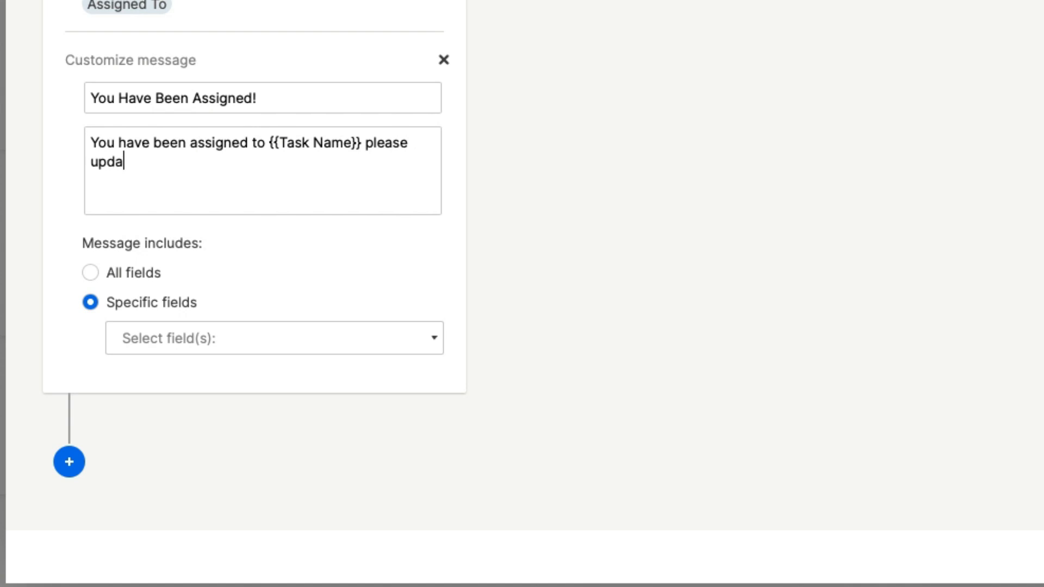
text(.)
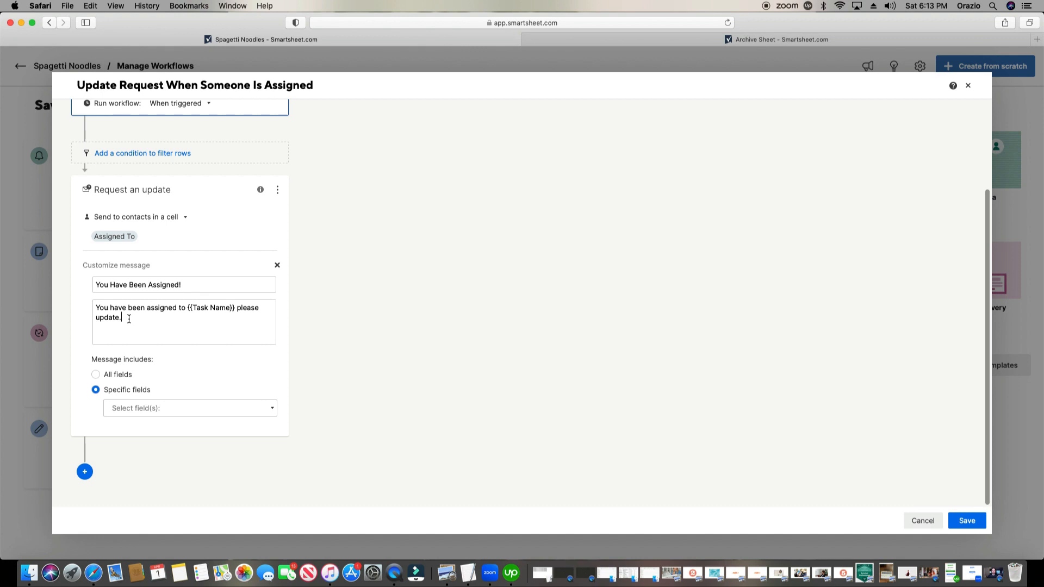
Compare the options for what the message includes, set it to All fields, and save the workflow
click(112, 398)
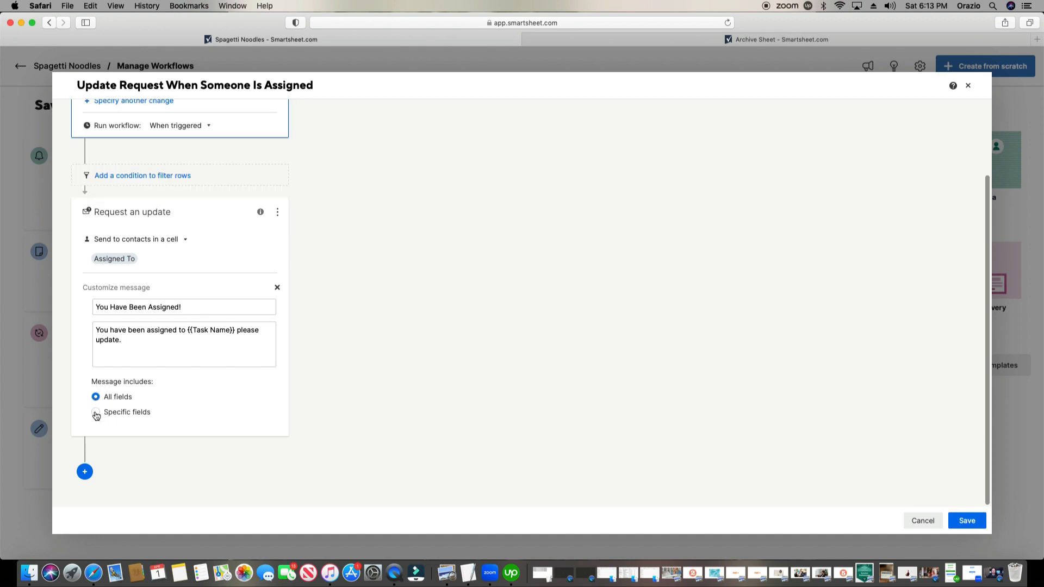
click(97, 413)
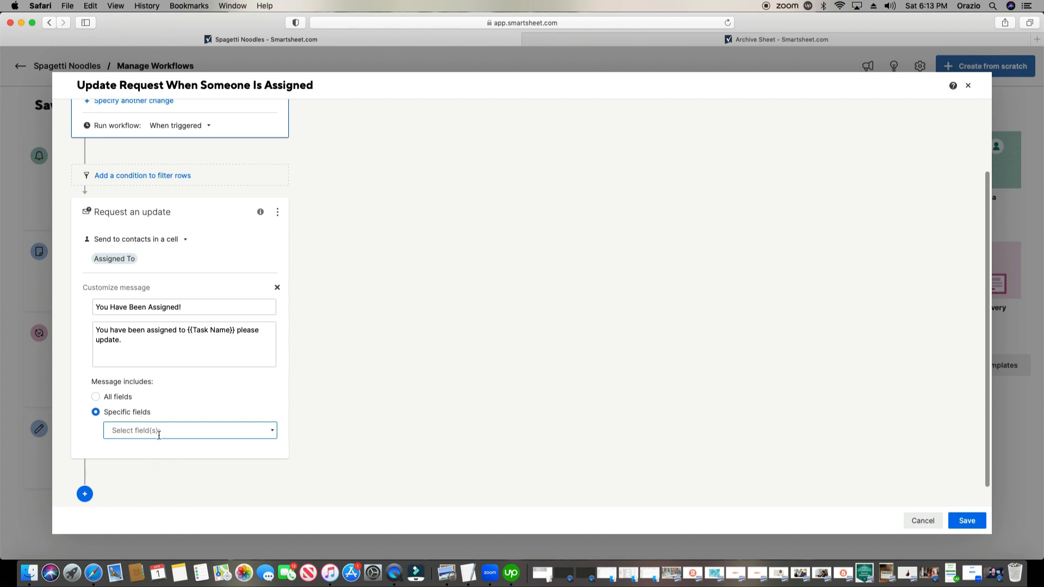
click(96, 397)
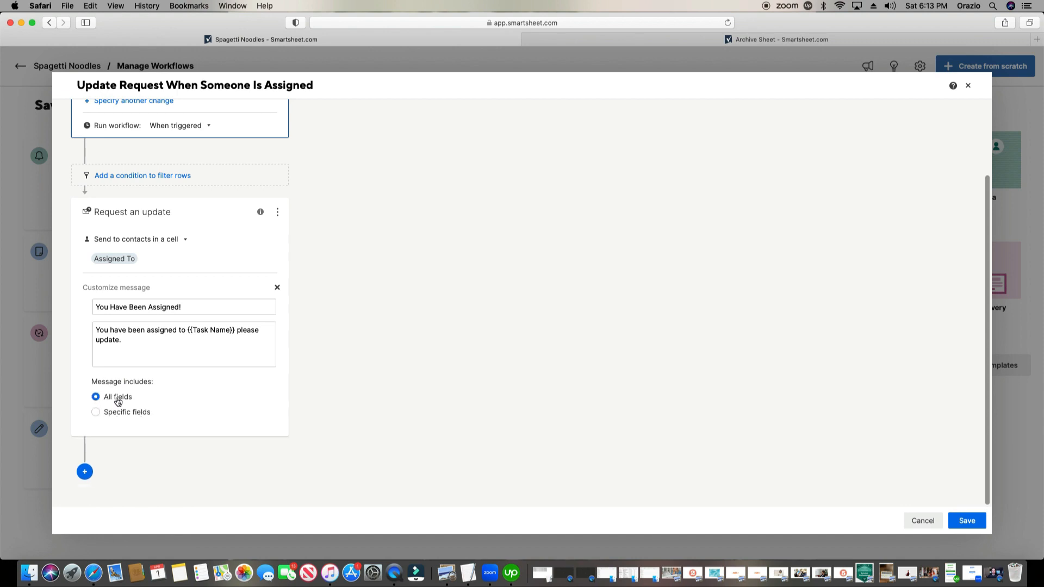
click(96, 413)
click(271, 431)
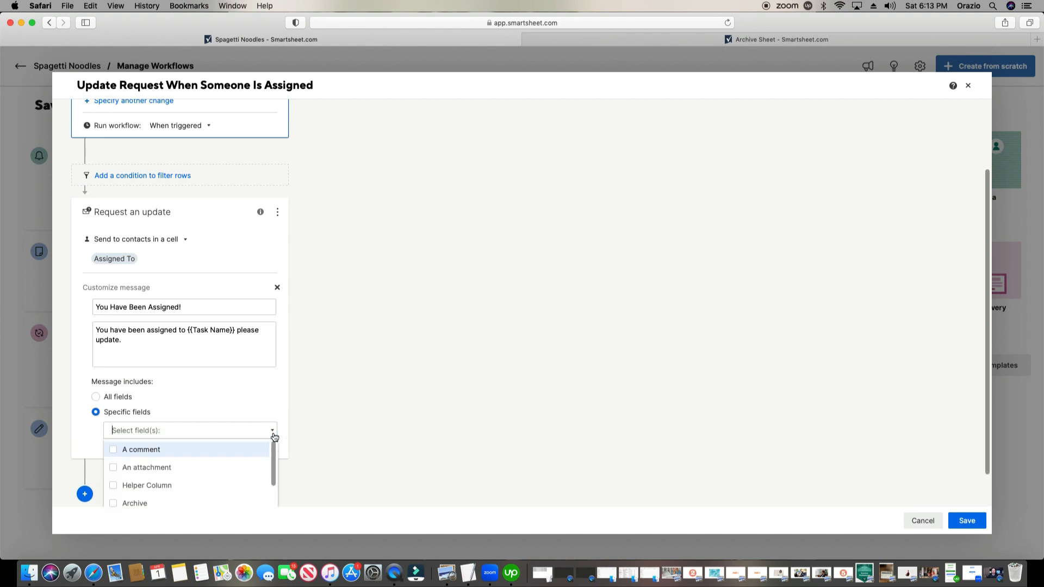
scroll(251, 462, down, 2)
scroll(250, 461, up, 2)
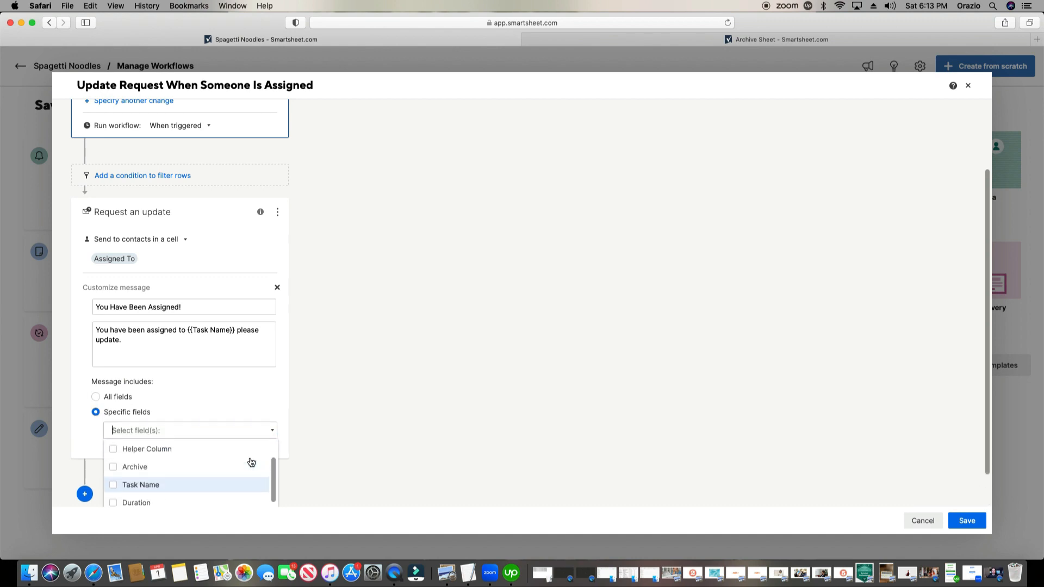
click(96, 396)
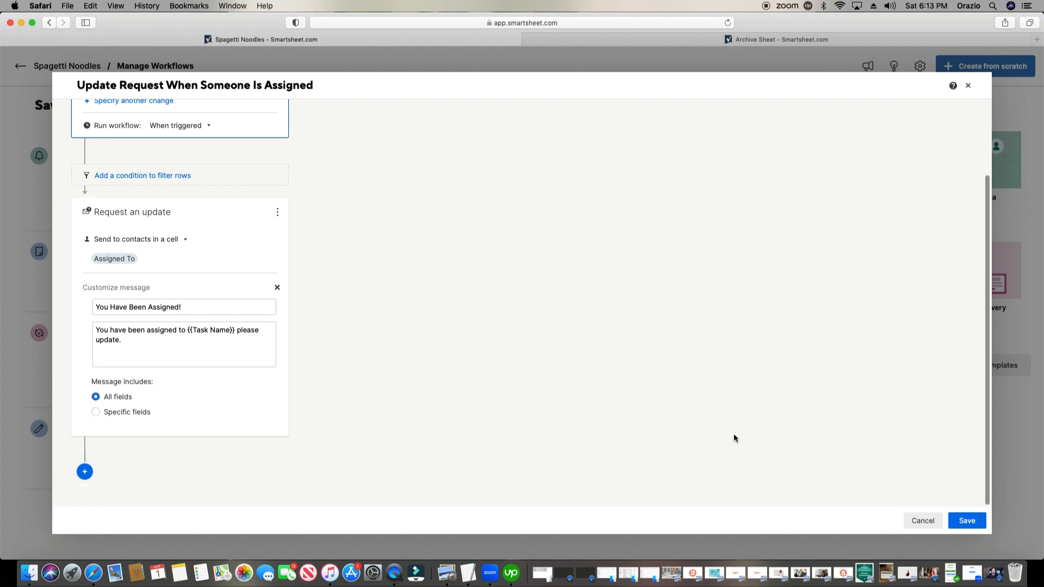
click(960, 524)
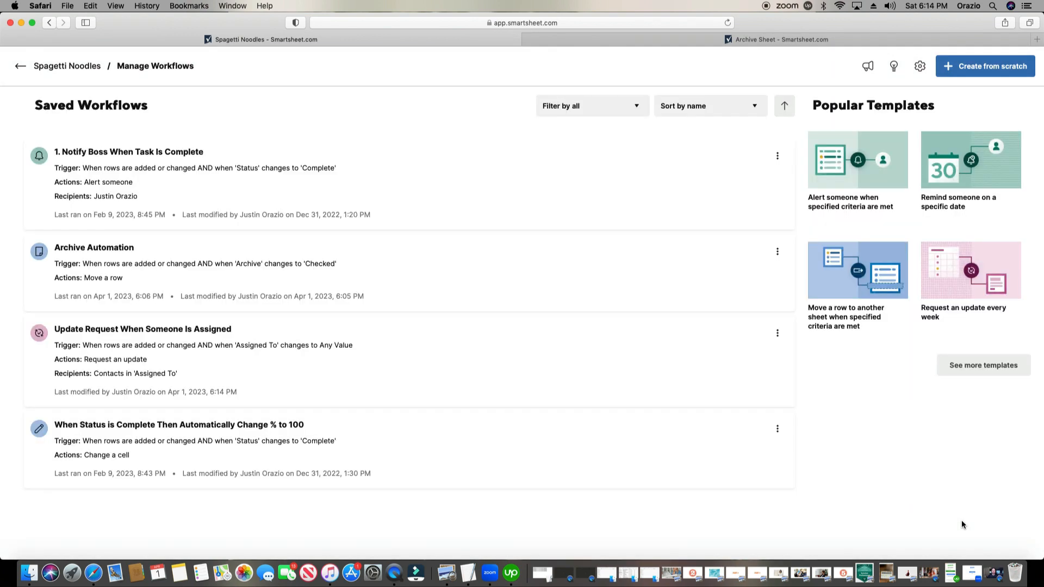
Reopen the update request workflow, browse the further actions that can be added after the request, and cancel the edit
mouse_move(443, 360)
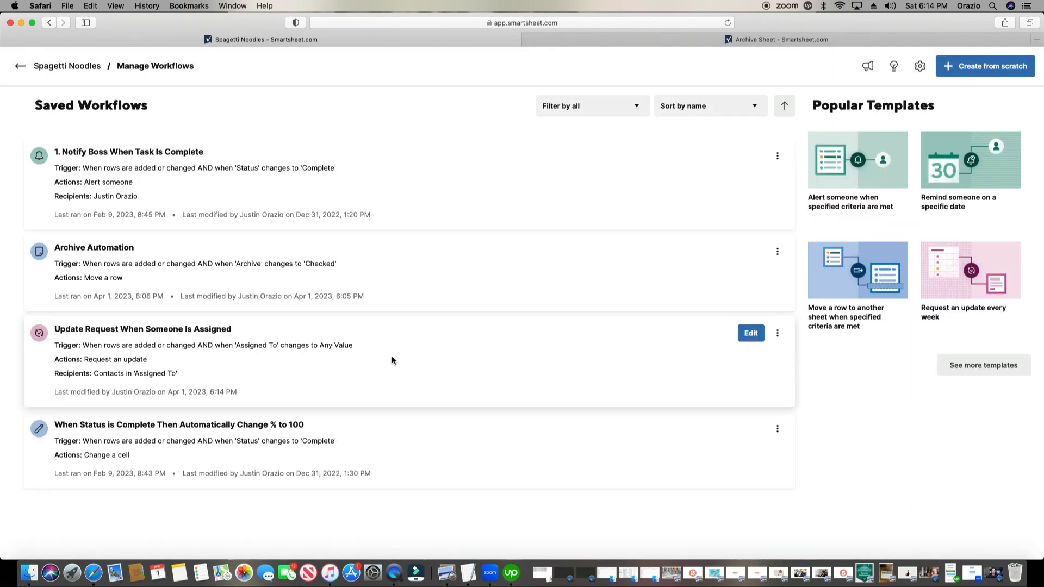
click(752, 335)
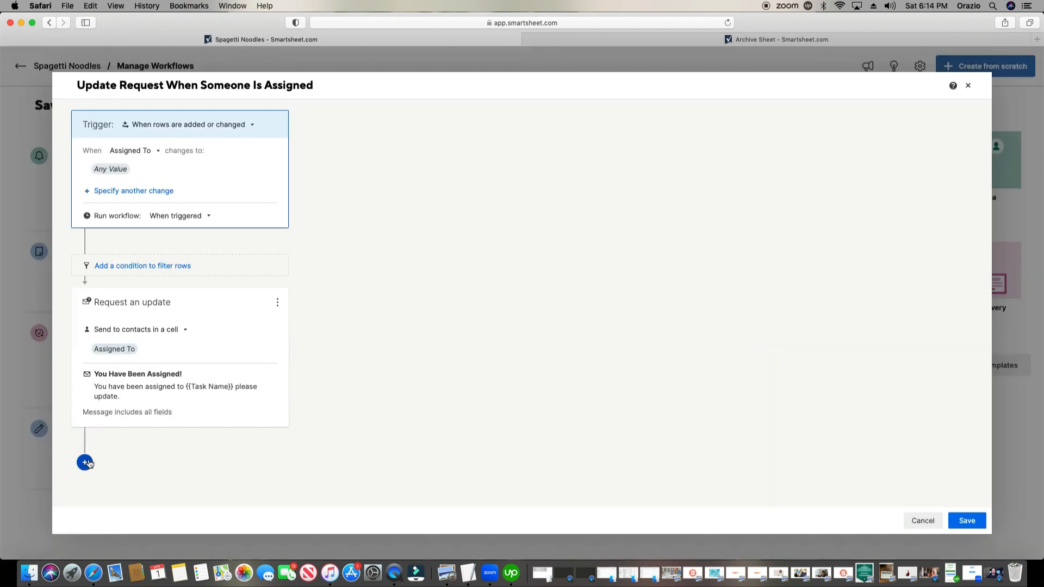
click(87, 462)
click(139, 470)
scroll(339, 361, down, 10)
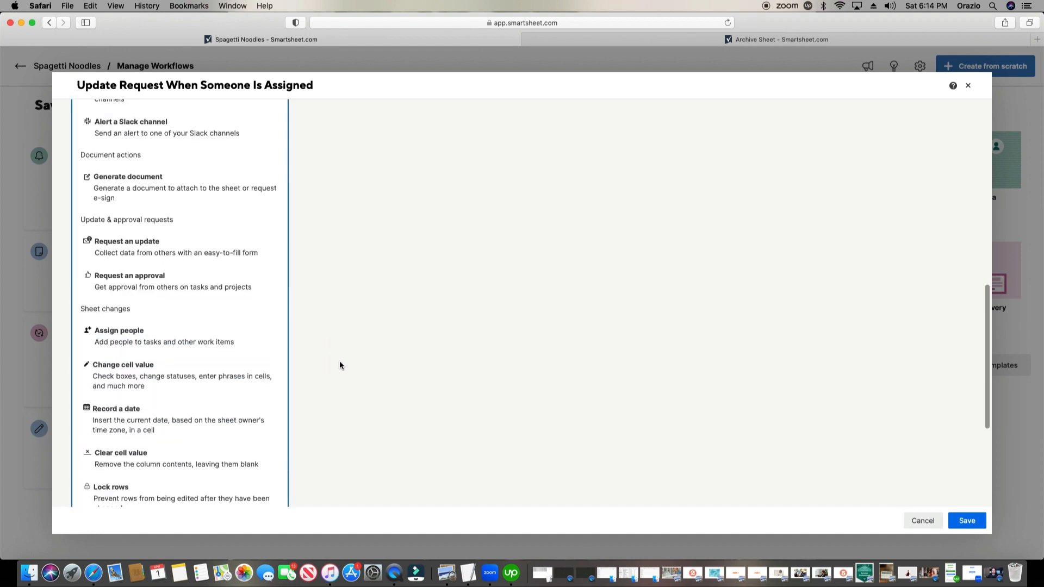
click(86, 474)
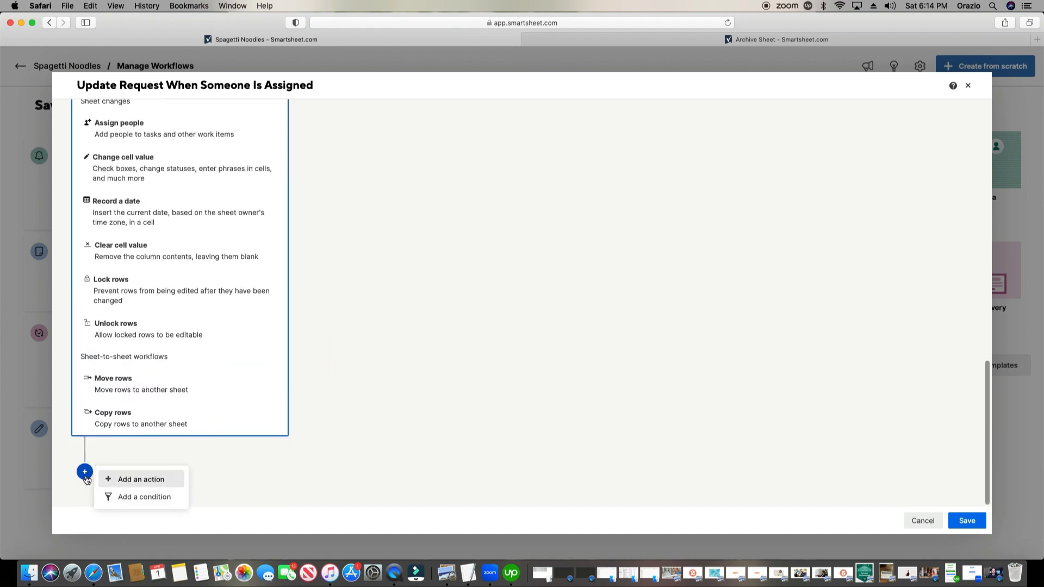
click(157, 477)
scroll(268, 444, down, 2)
scroll(268, 443, up, 12)
scroll(268, 441, up, 10)
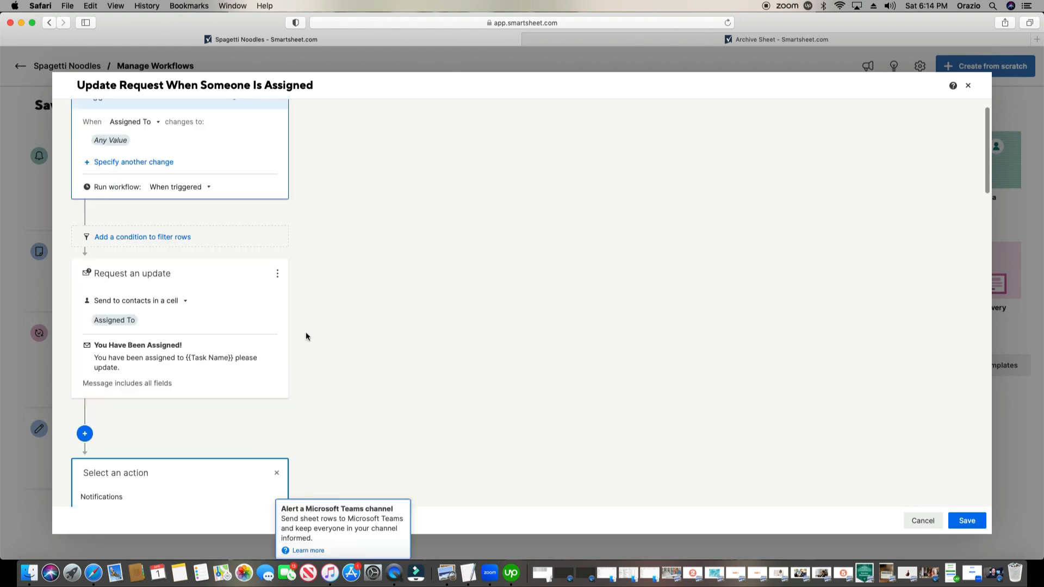
click(913, 521)
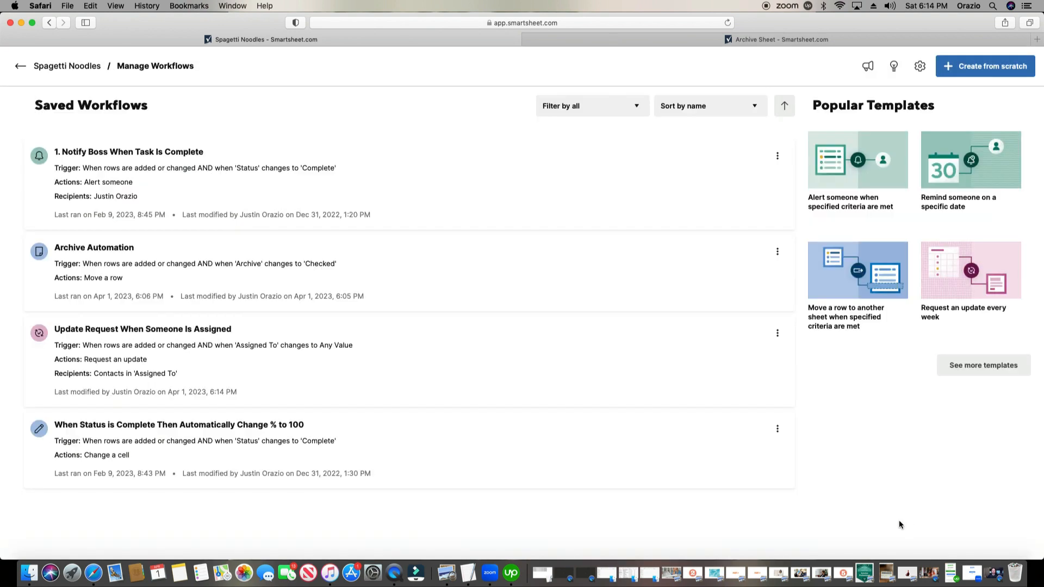
Return to the sheet, assign "Clean up the kitchen" to the same contact as "drop noodles in", then save and reload
click(46, 66)
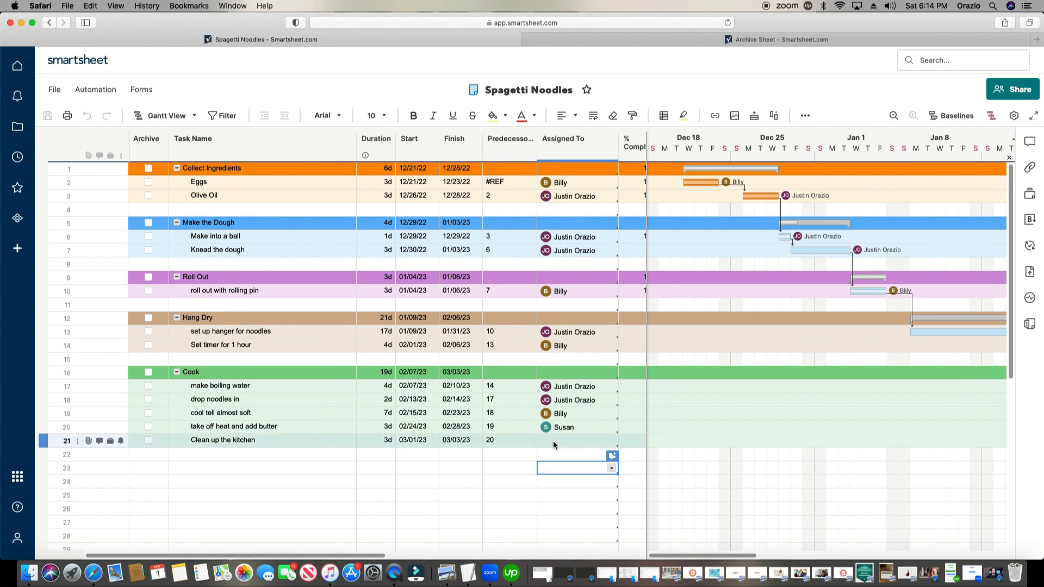
click(580, 440)
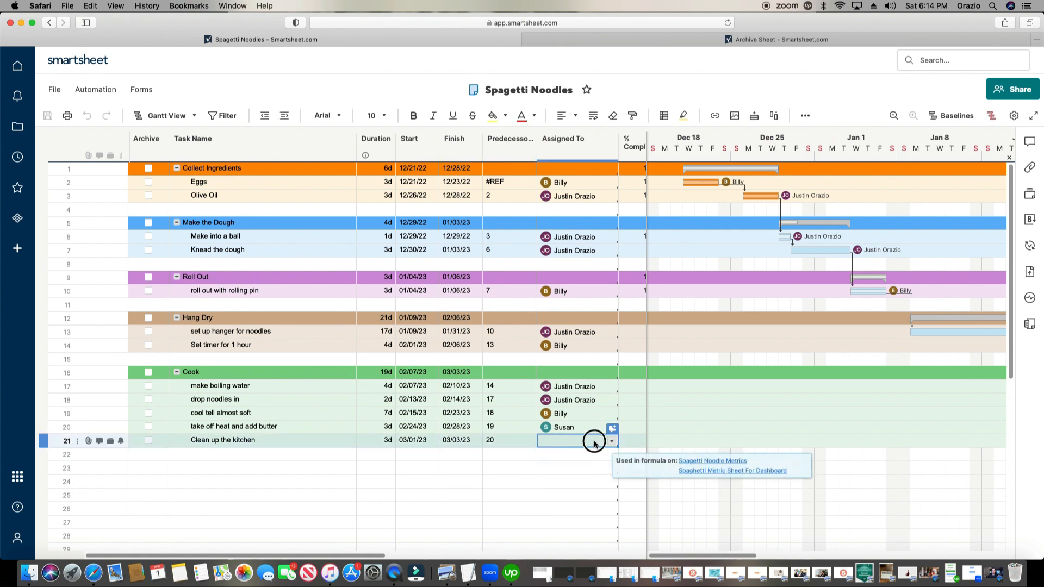
click(594, 441)
click(614, 442)
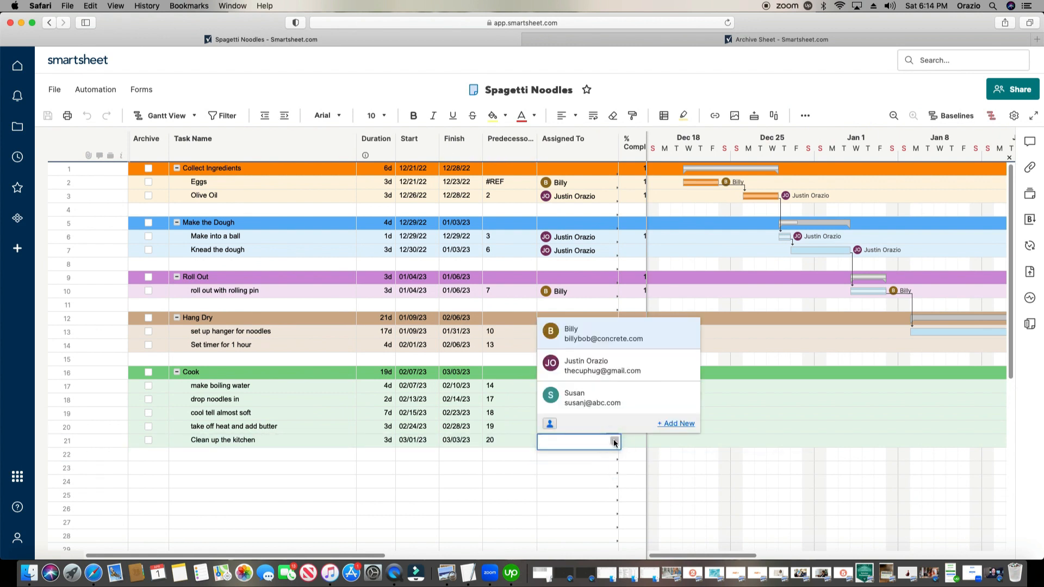
click(596, 366)
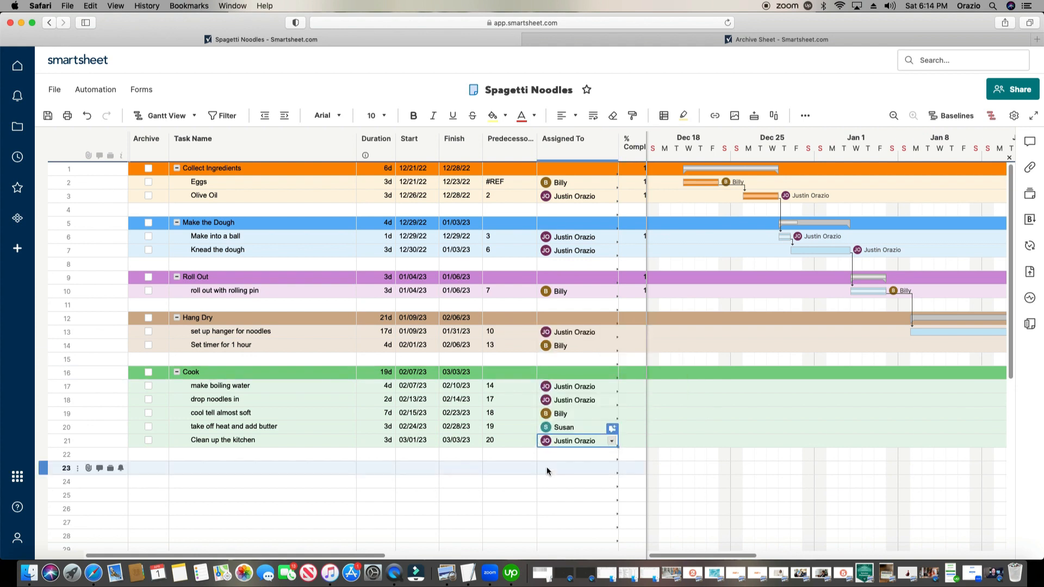
click(48, 115)
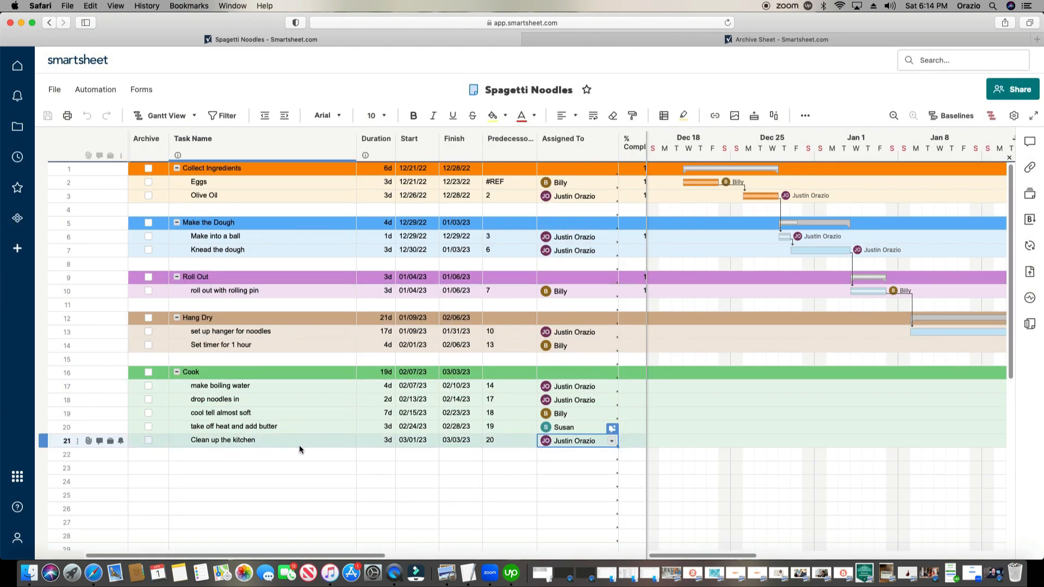
click(727, 22)
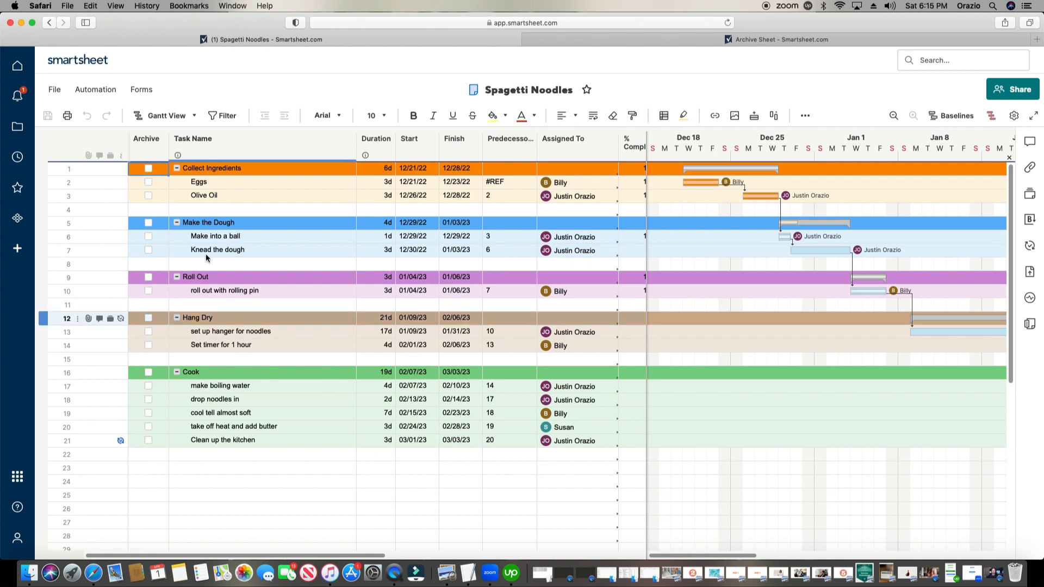
Open the "You Have Been Assigned!" update request from the notifications
click(17, 97)
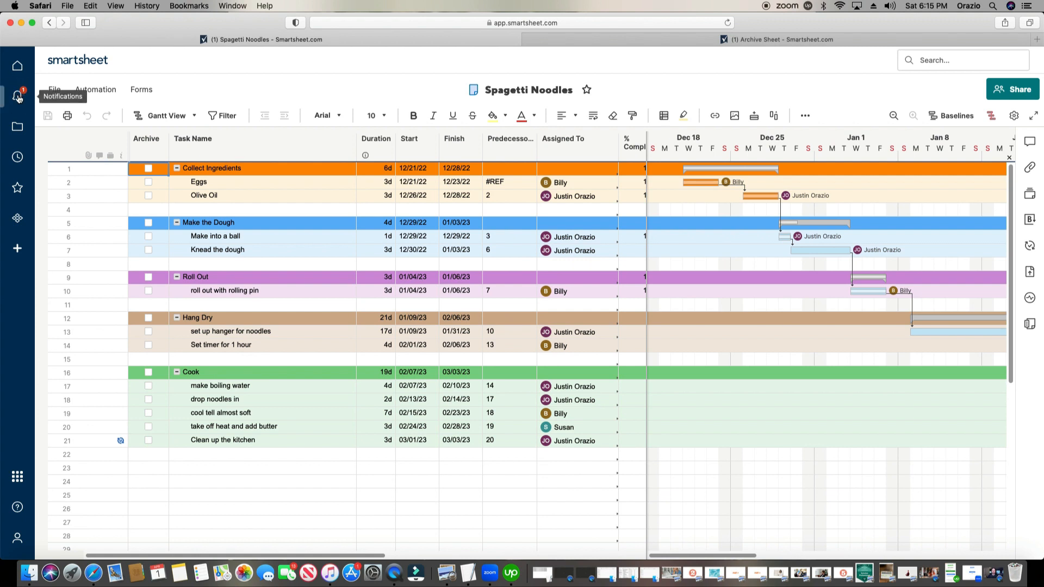
click(17, 97)
click(17, 97)
mouse_move(174, 147)
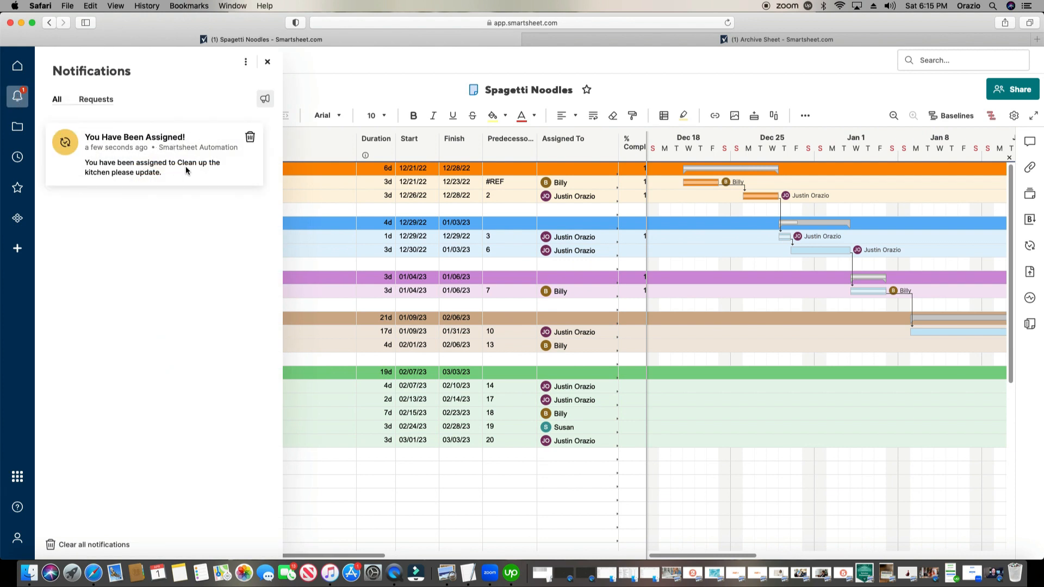
click(157, 158)
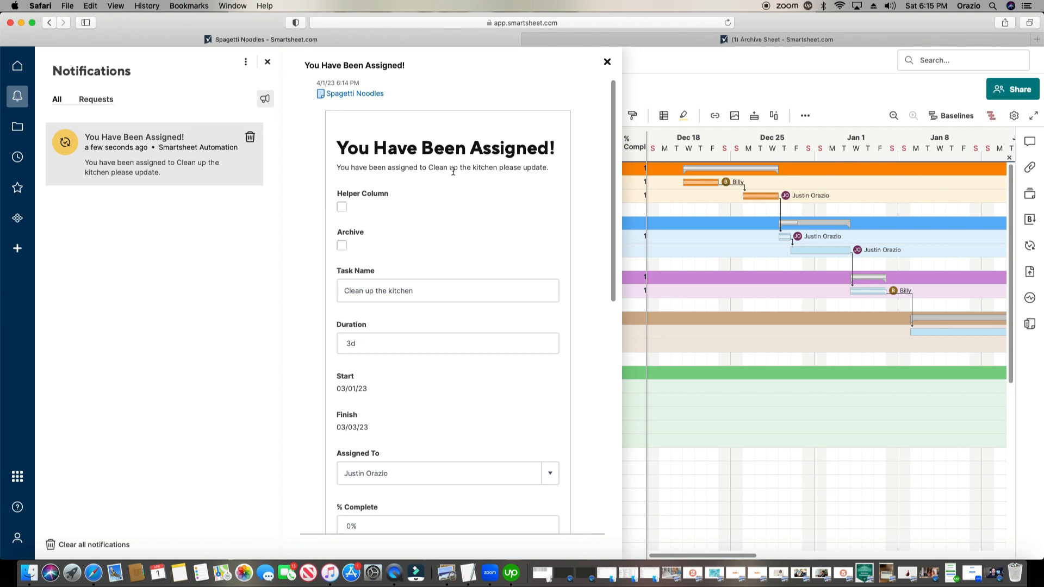
Examine the update request form's editable fields, attachment and comment options, and submission section
scroll(450, 176, down, 2)
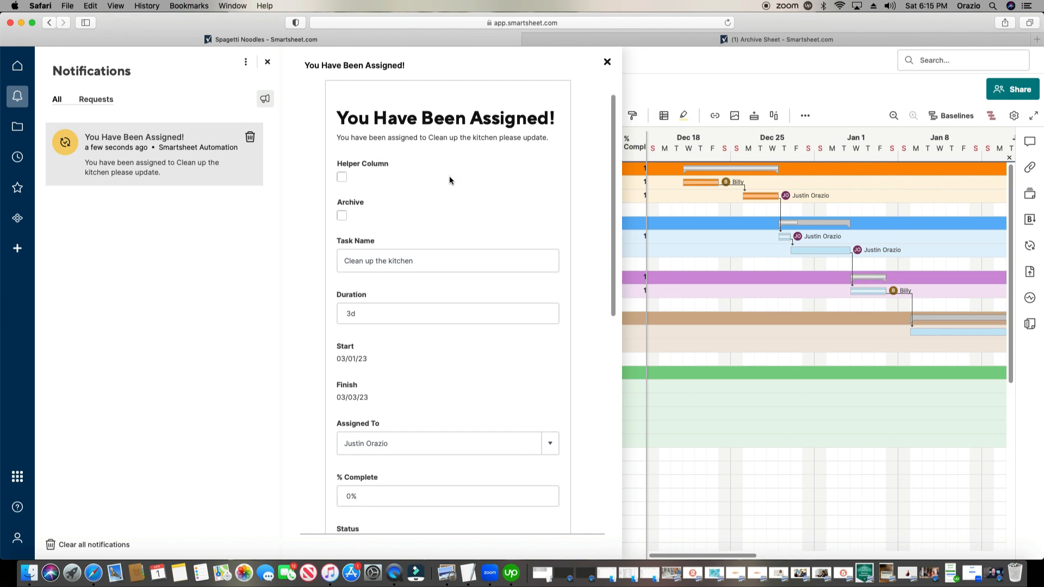
click(343, 216)
click(427, 263)
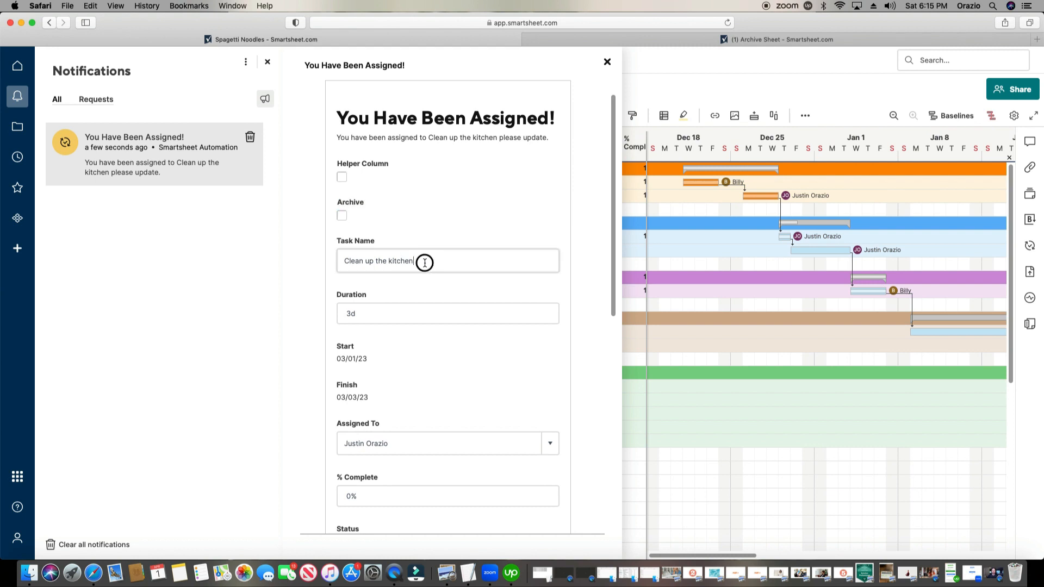
click(417, 319)
scroll(421, 317, down, 2)
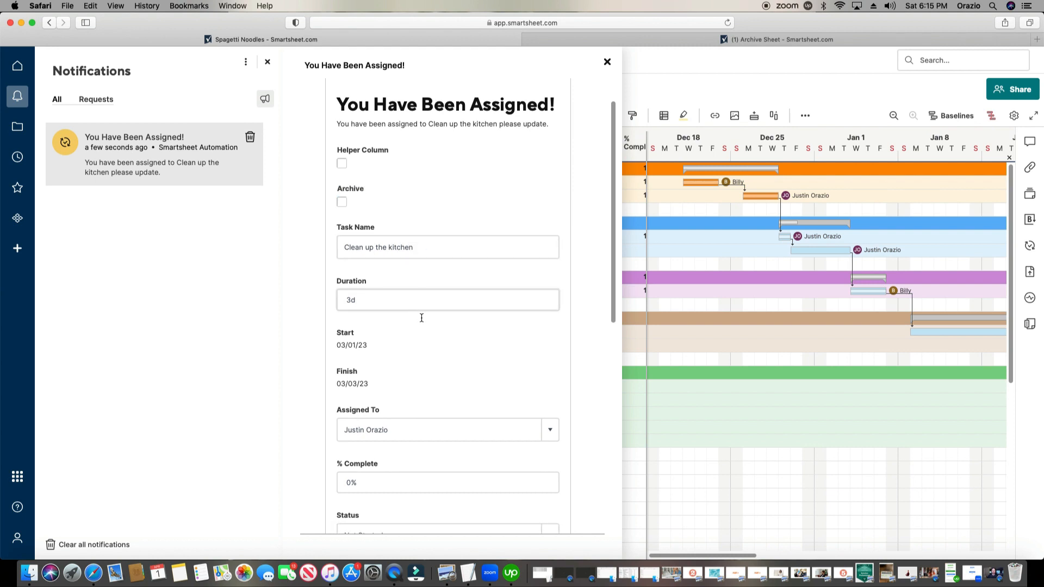
scroll(421, 317, down, 2)
scroll(449, 384, down, 2)
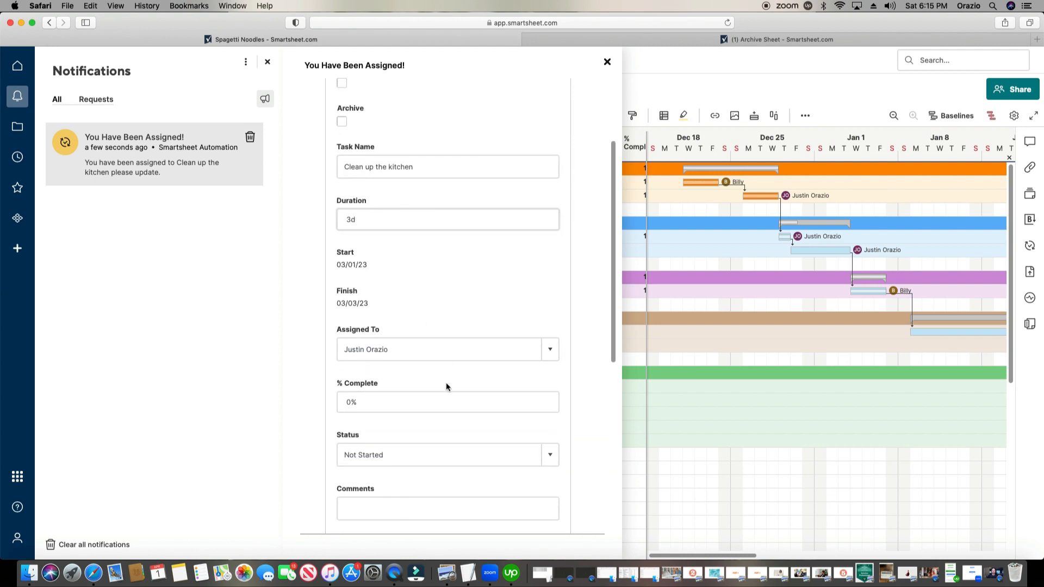
scroll(416, 408, down, 5)
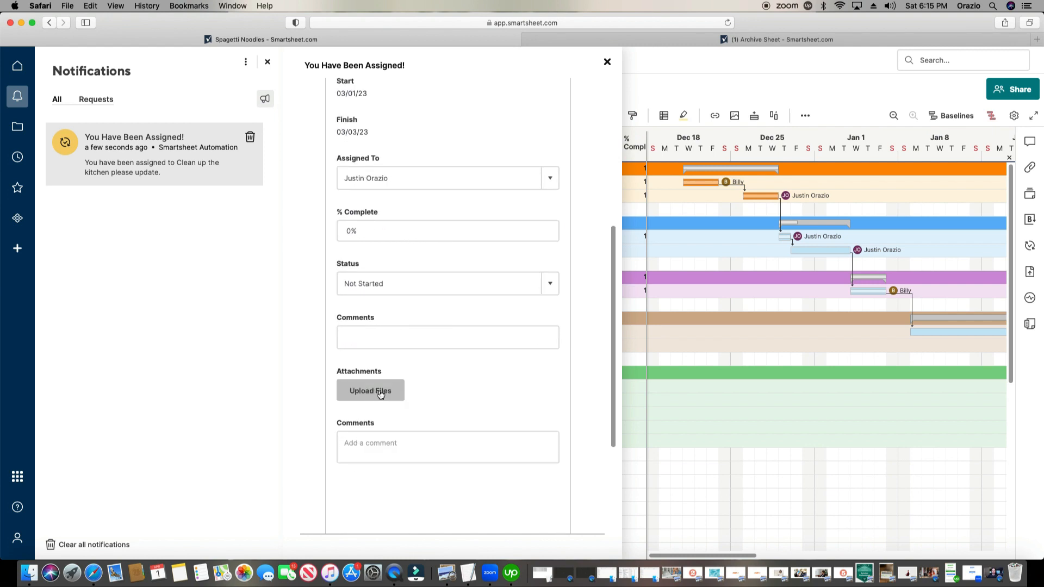
scroll(421, 385, down, 1)
scroll(448, 403, down, 5)
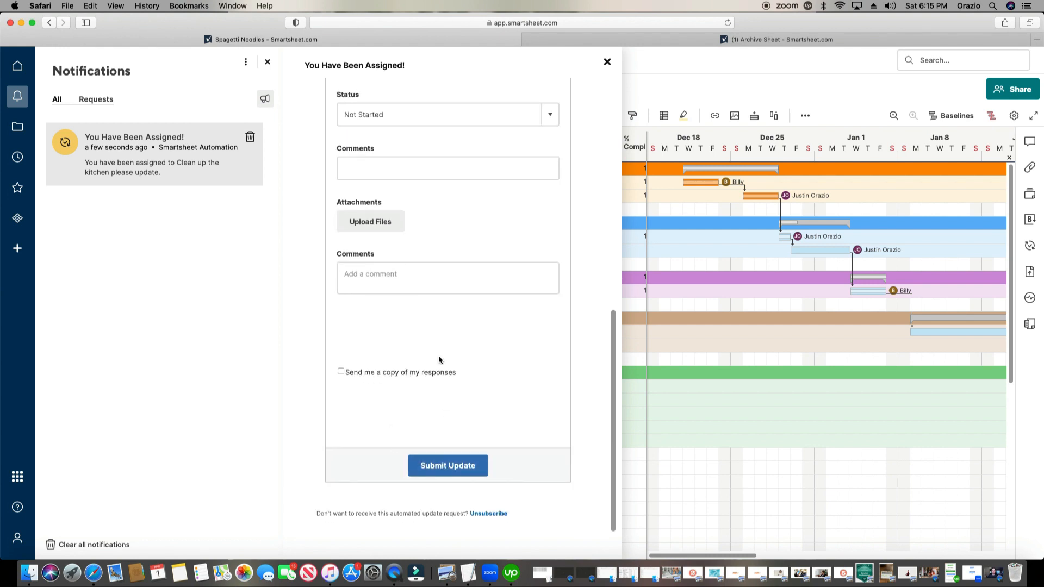
scroll(438, 356, up, 6)
scroll(439, 357, up, 8)
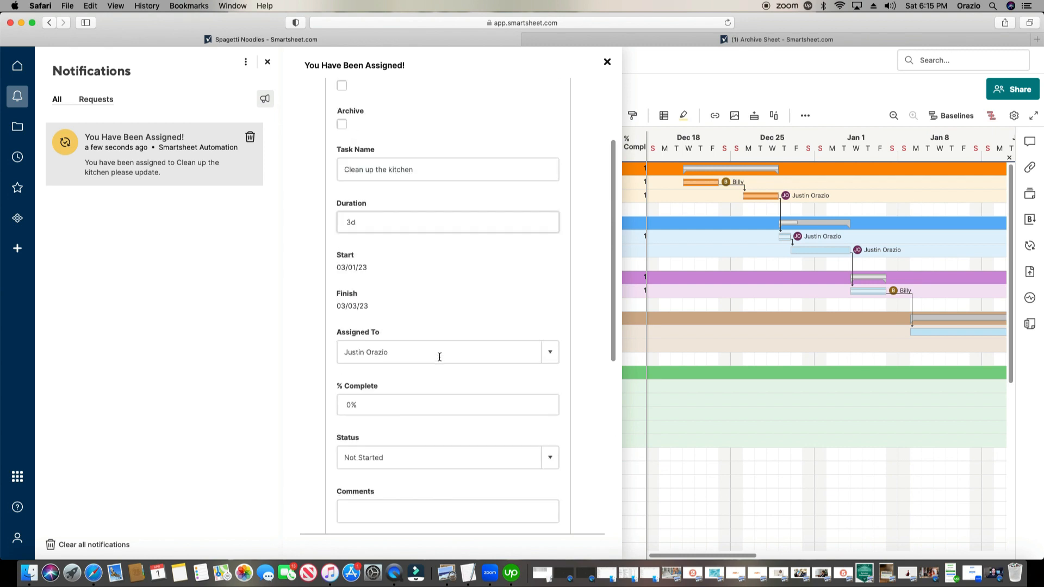
Extend the task name to "Clean up the kitchen & Clean up Lobby", submit the update, and close the notifications
click(442, 287)
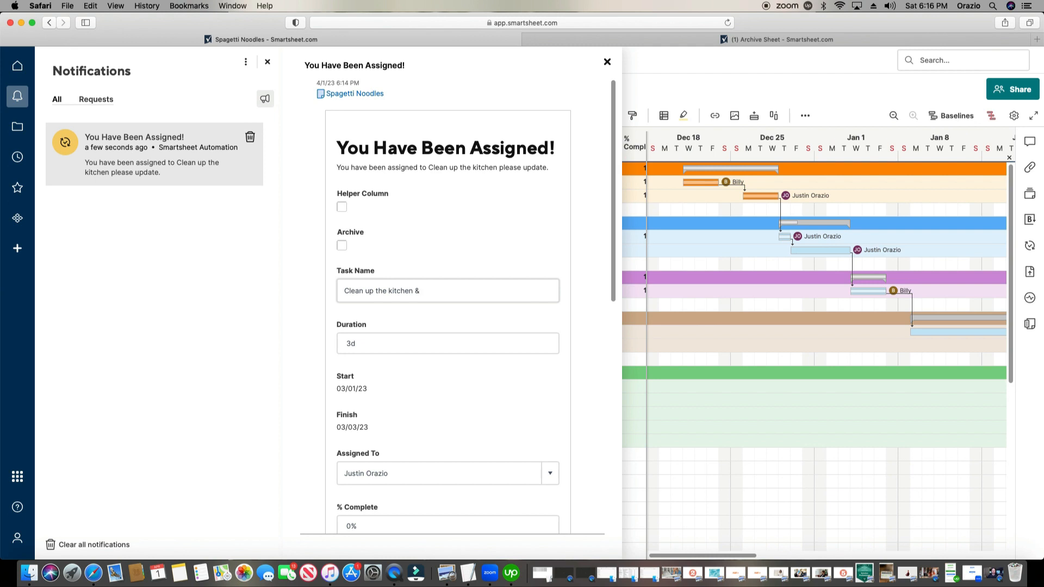
text(& Clean up Lobby)
scroll(441, 326, down, 10)
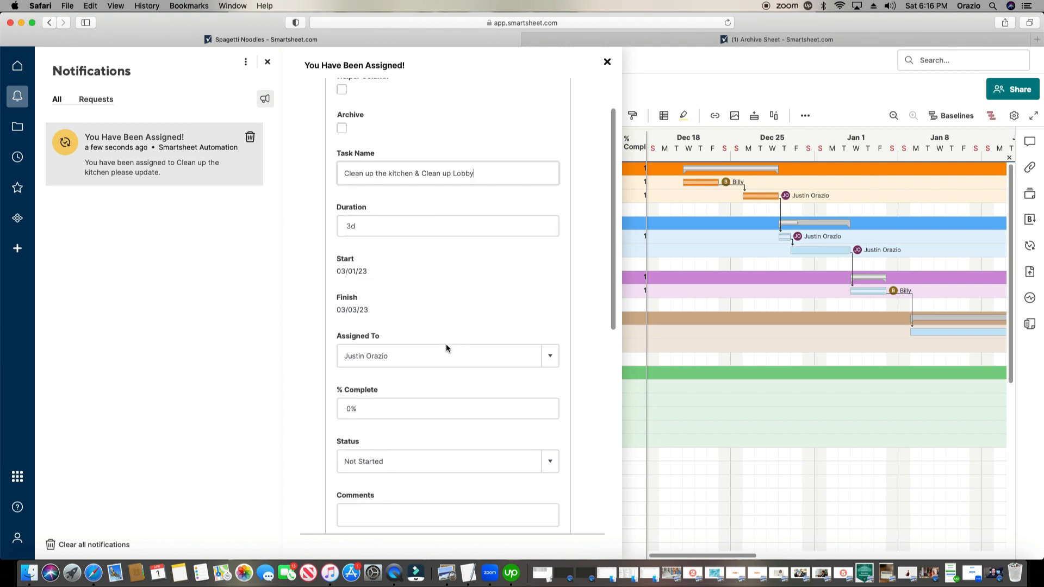
click(458, 466)
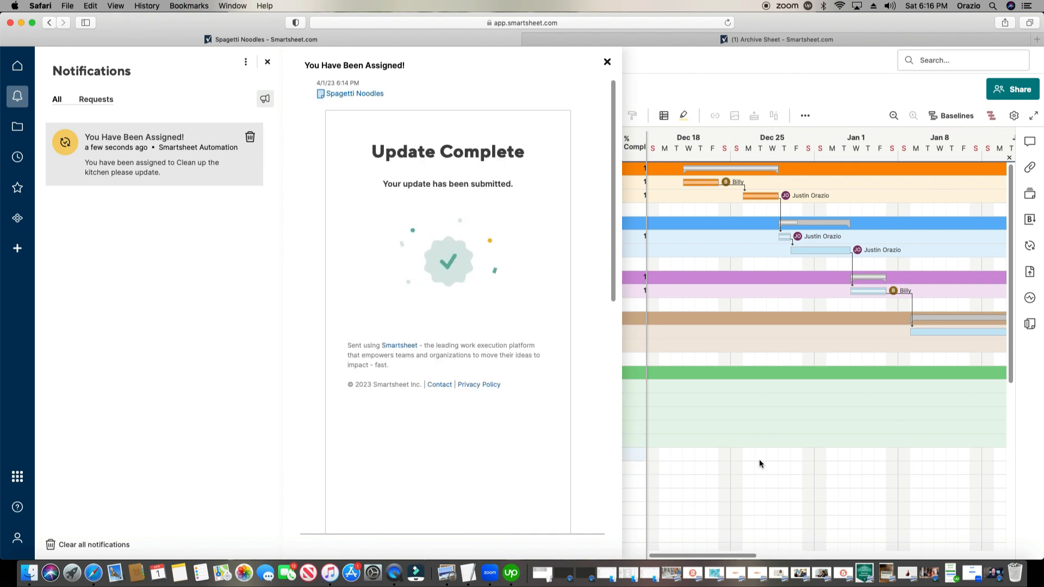
click(607, 58)
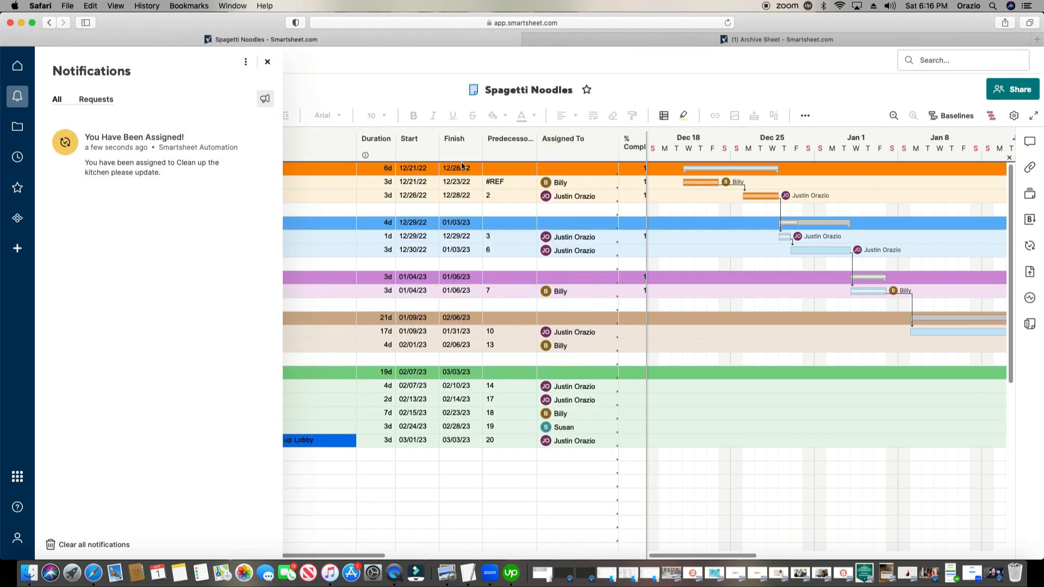
click(268, 64)
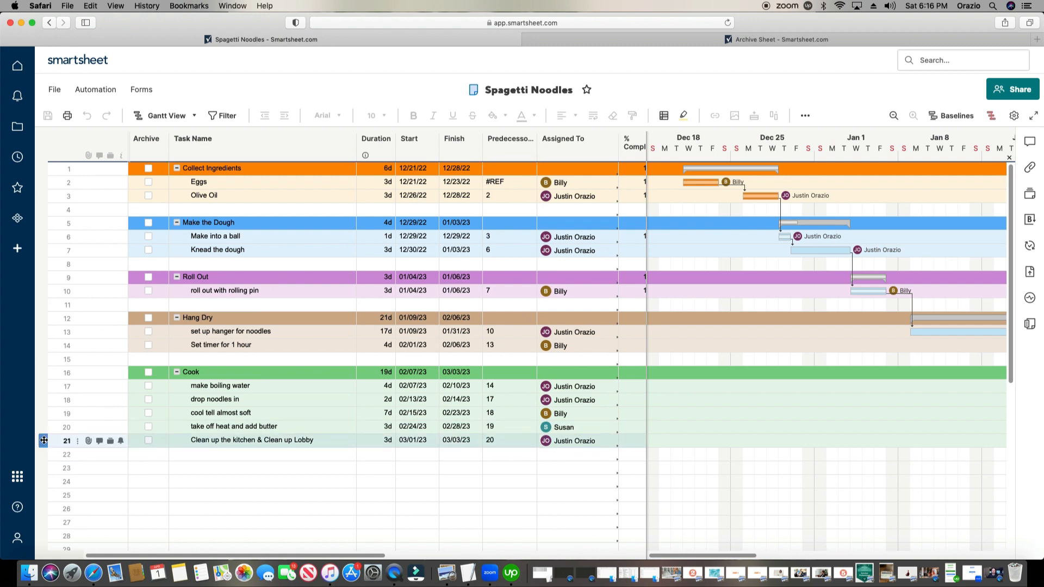
Clear the assignee of "Clean up the kitchen & Clean up Lobby", then save and reload the sheet
click(597, 440)
key(Delete)
click(577, 468)
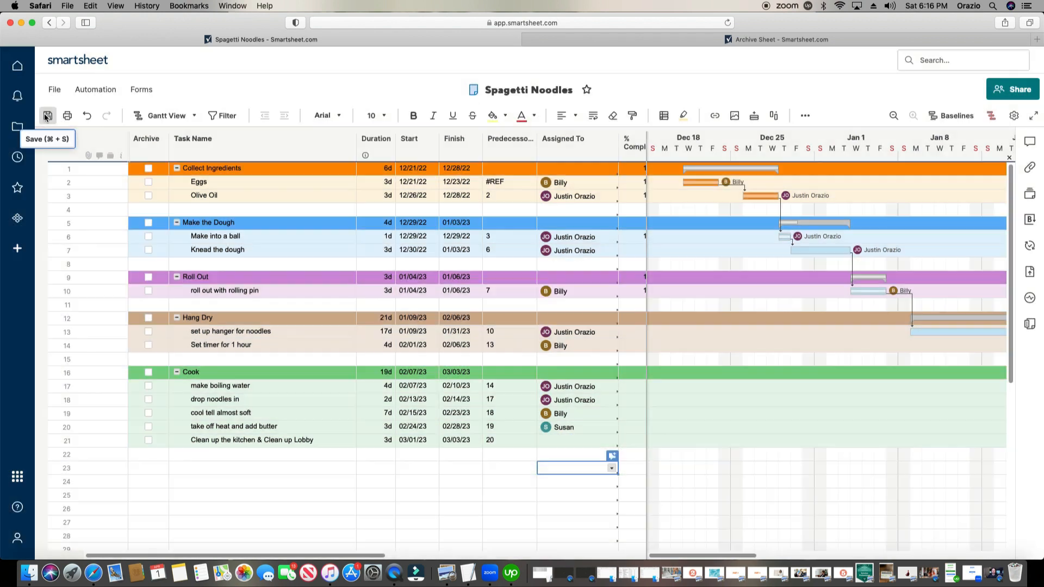
click(48, 116)
click(728, 23)
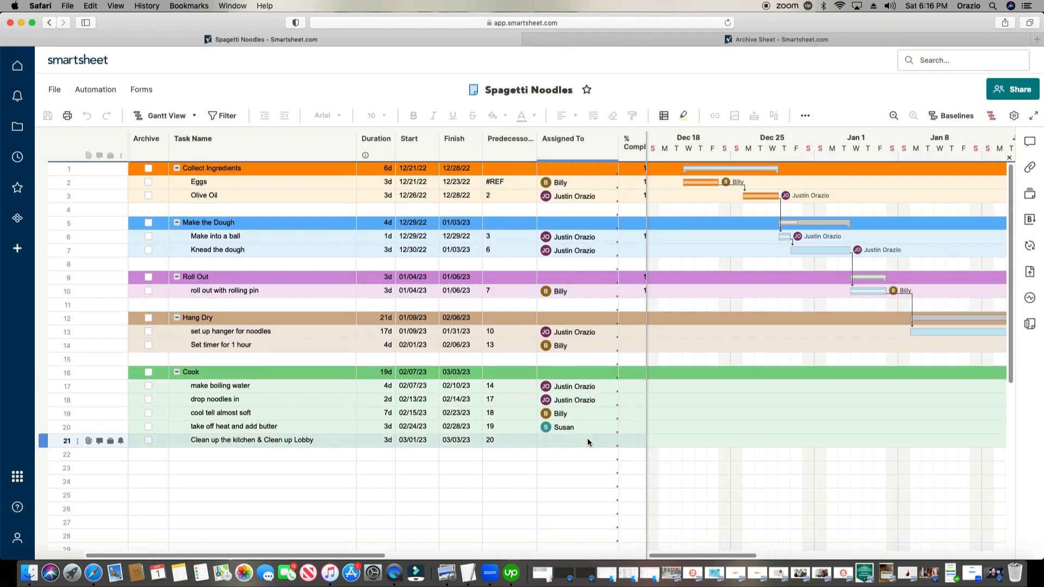
Reassign "Clean up the kitchen & Clean up Lobby" to the same contact as "drop noodles in", then save and reload
click(609, 441)
click(612, 442)
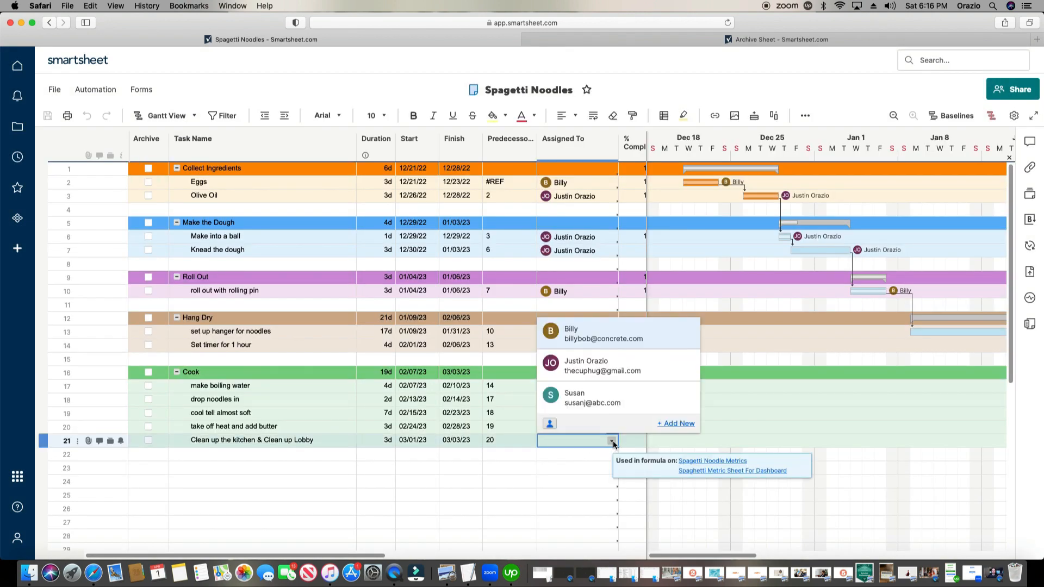
click(613, 365)
click(49, 116)
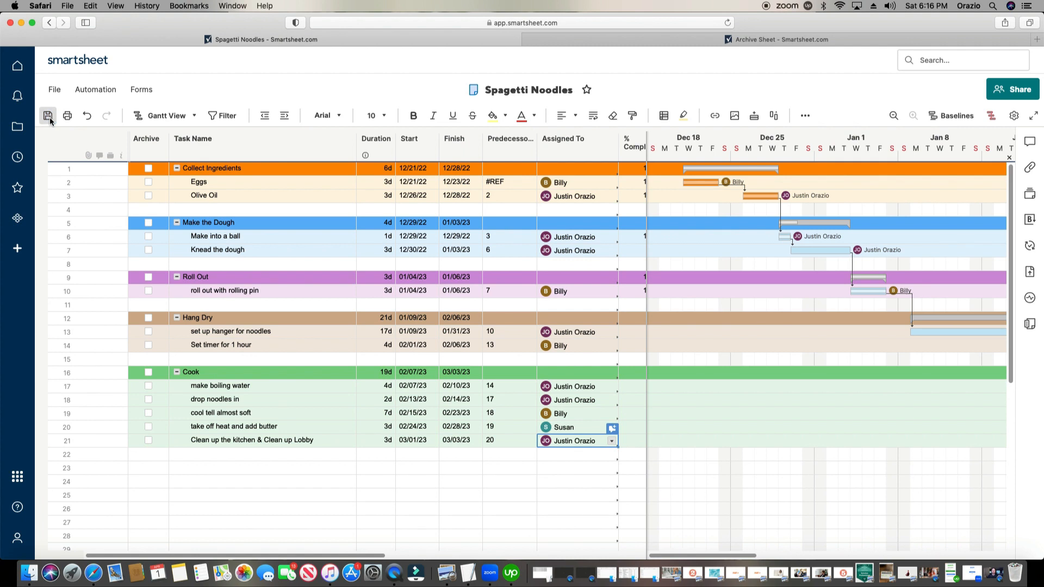
click(727, 22)
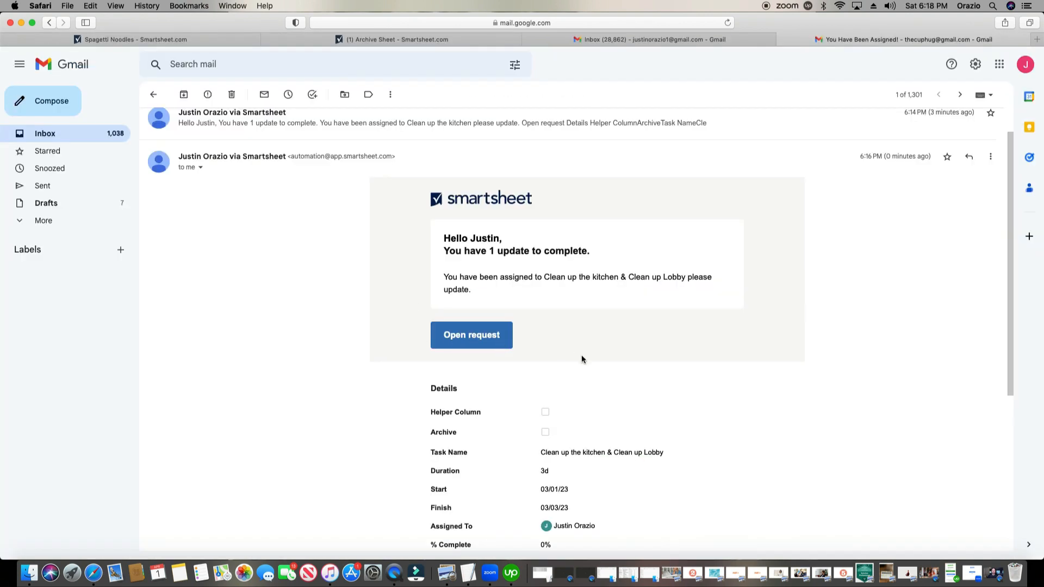
Review the task details in the Gmail update request message and open the request form from it
scroll(577, 357, down, 2)
scroll(514, 416, down, 1)
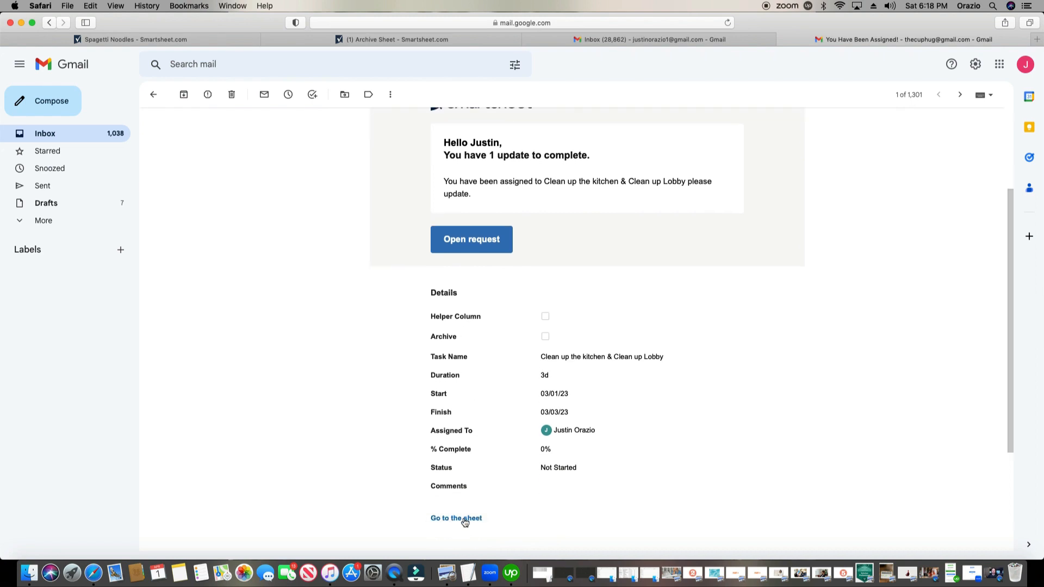
scroll(486, 399, up, 1)
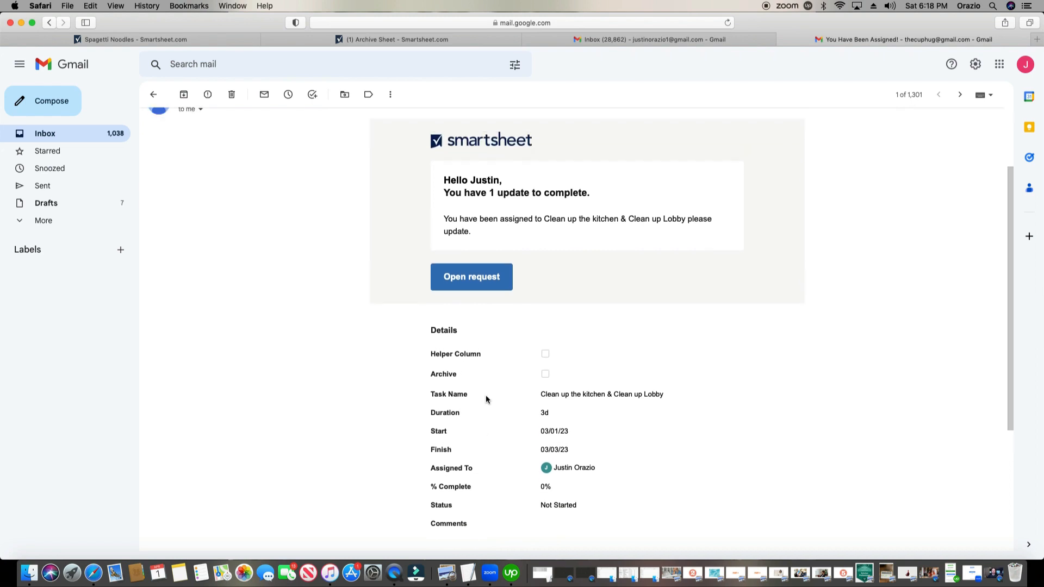
click(472, 284)
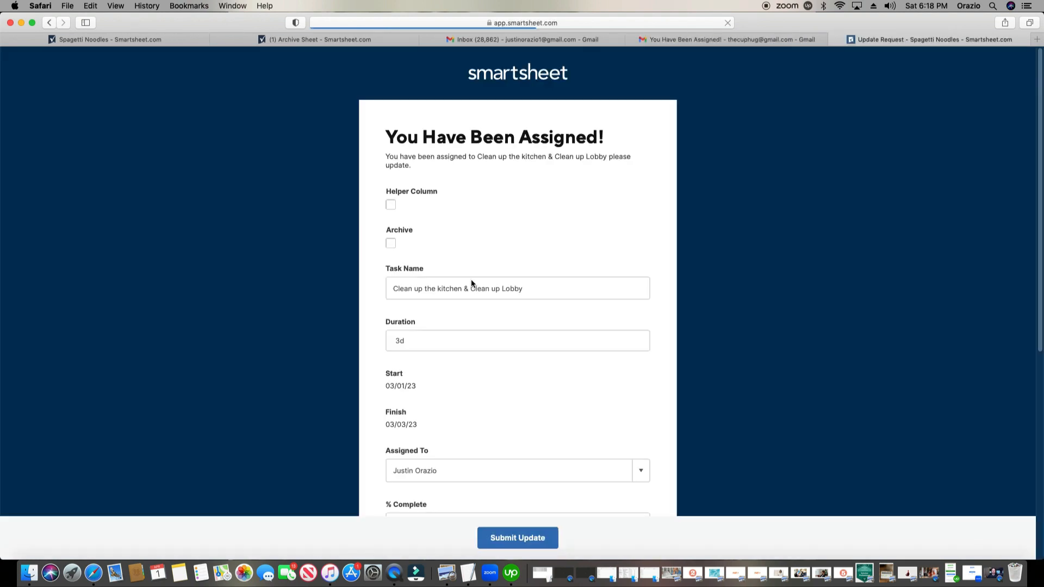
Try the Helper Column and Archive checkboxes in the request form, leaving both unchecked
double_click(391, 205)
click(391, 243)
click(391, 243)
click(550, 289)
Enter the comment "have a nice day!" in the first Comments field and submit the update
scroll(511, 324, down, 5)
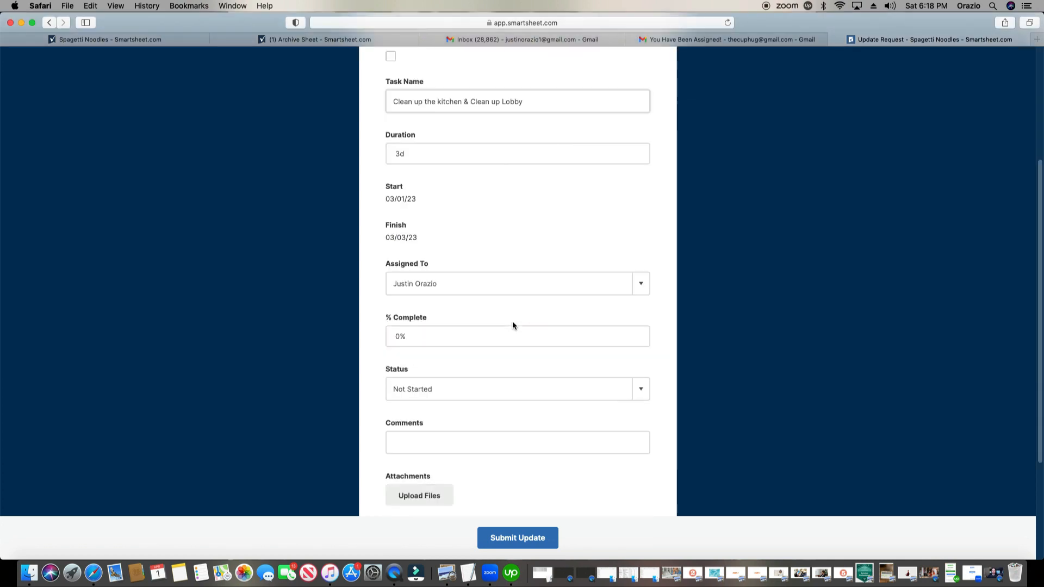
click(498, 365)
text(have a nice)
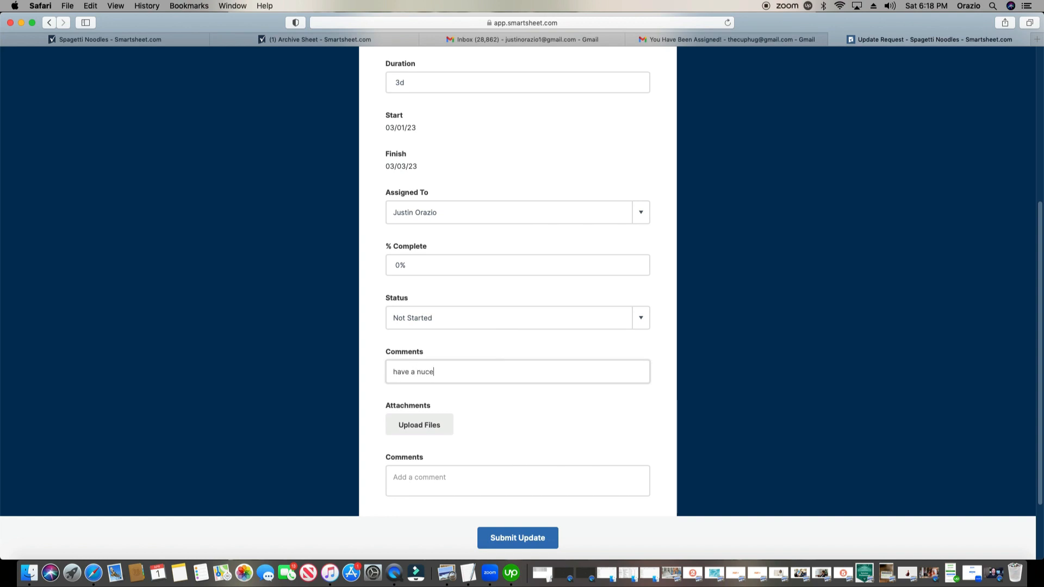
key(BackSpace)
key(BackSpace)
key(BackSpace)
text(ice da)
scroll(563, 429, down, 3)
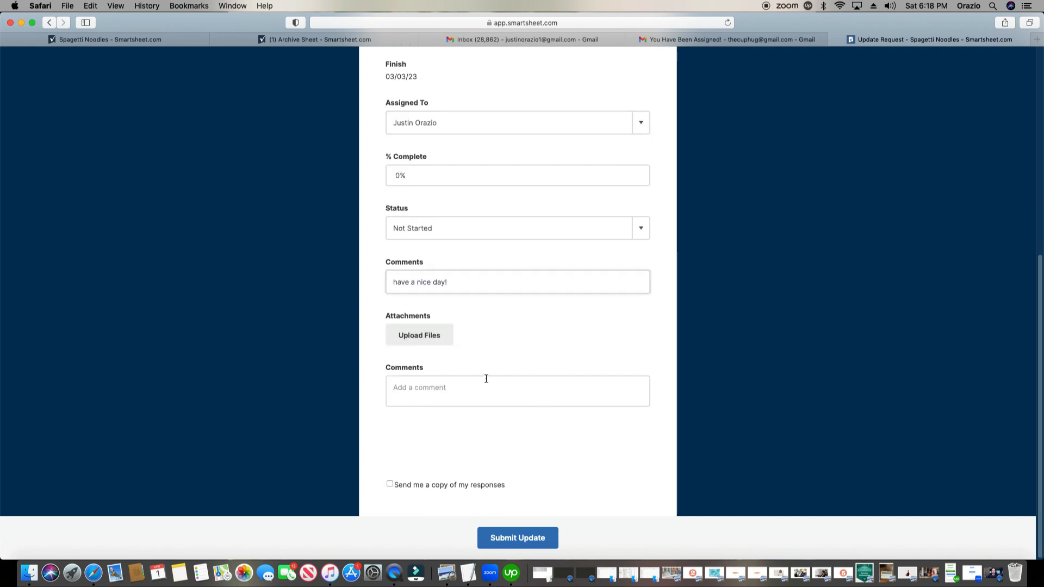
click(519, 538)
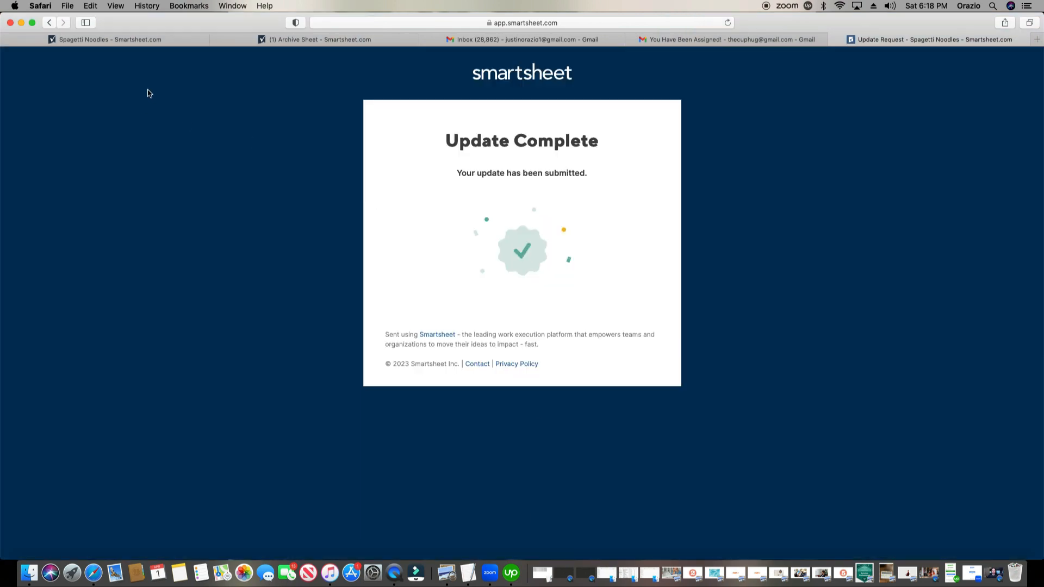
Return to the Spagetti Noodles sheet and check the Comments column for the submitted update
click(175, 45)
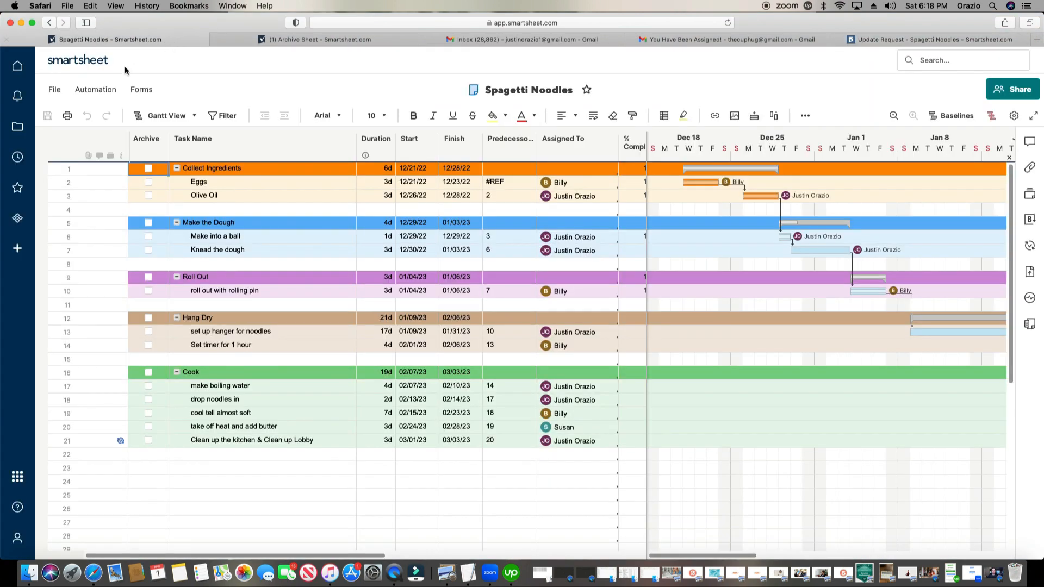
drag(352, 555, 502, 548)
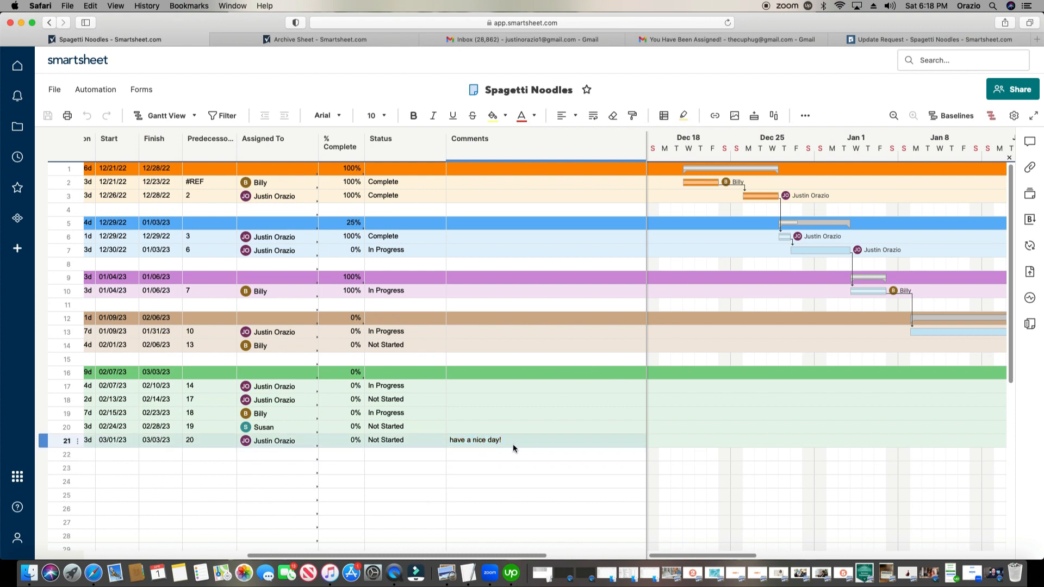
drag(520, 556, 376, 556)
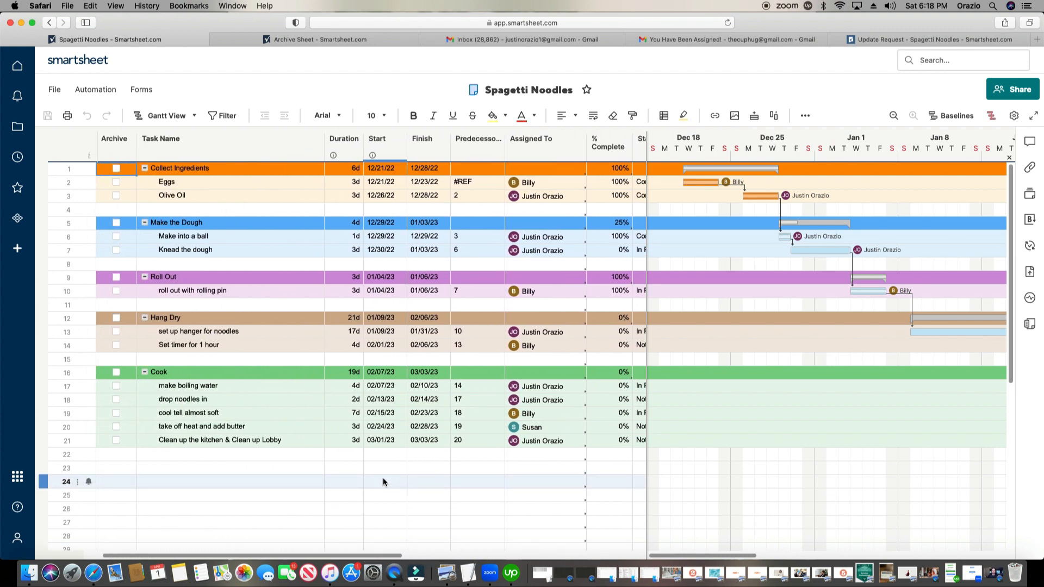